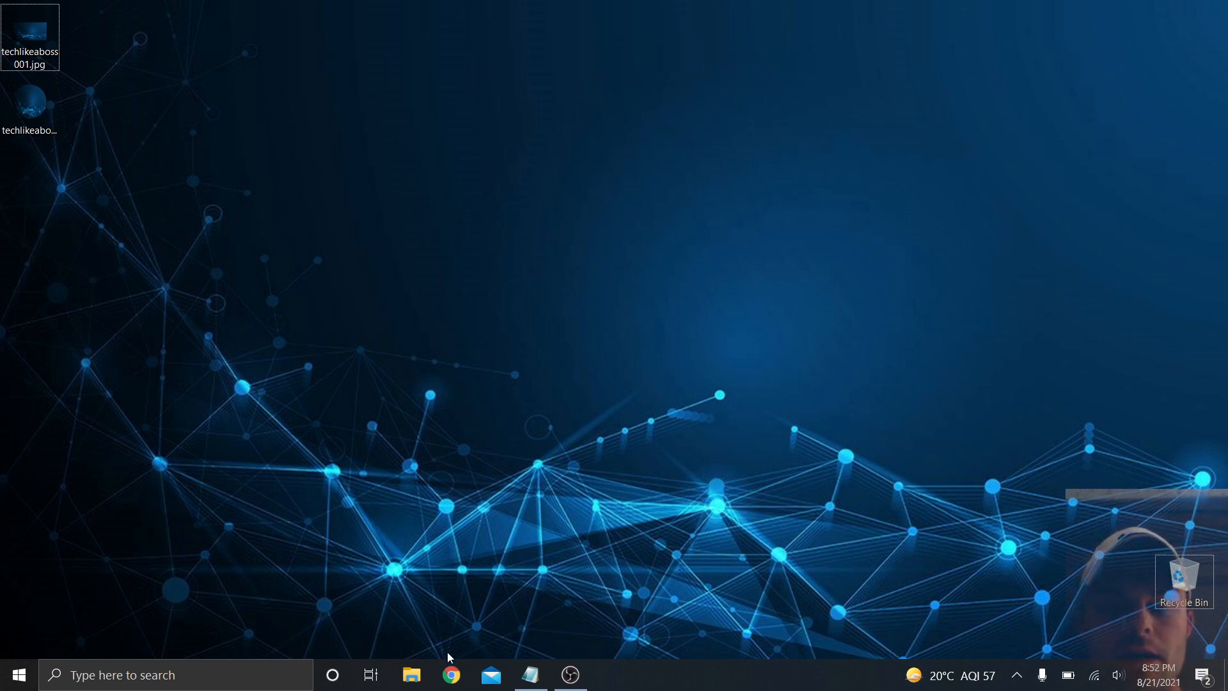
# - Open Chrome and load the bookmarked QRCode Monkey site to reach its URL QR code form
pyautogui.click(451, 674)
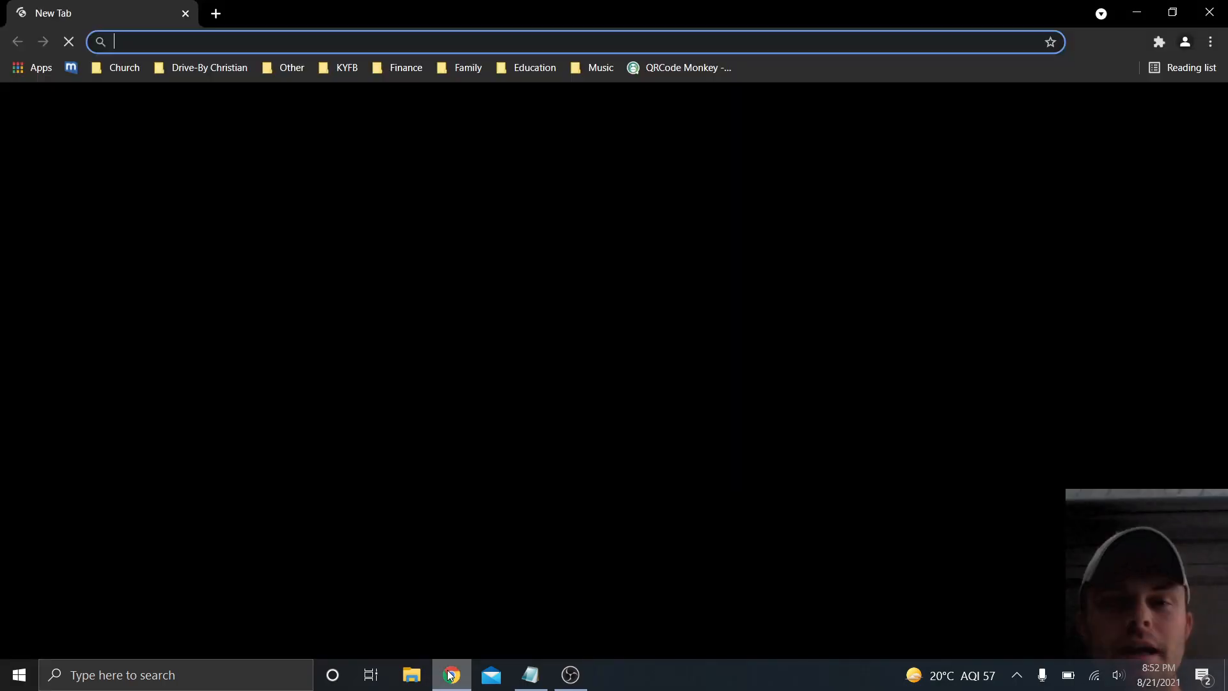
pyautogui.click(680, 61)
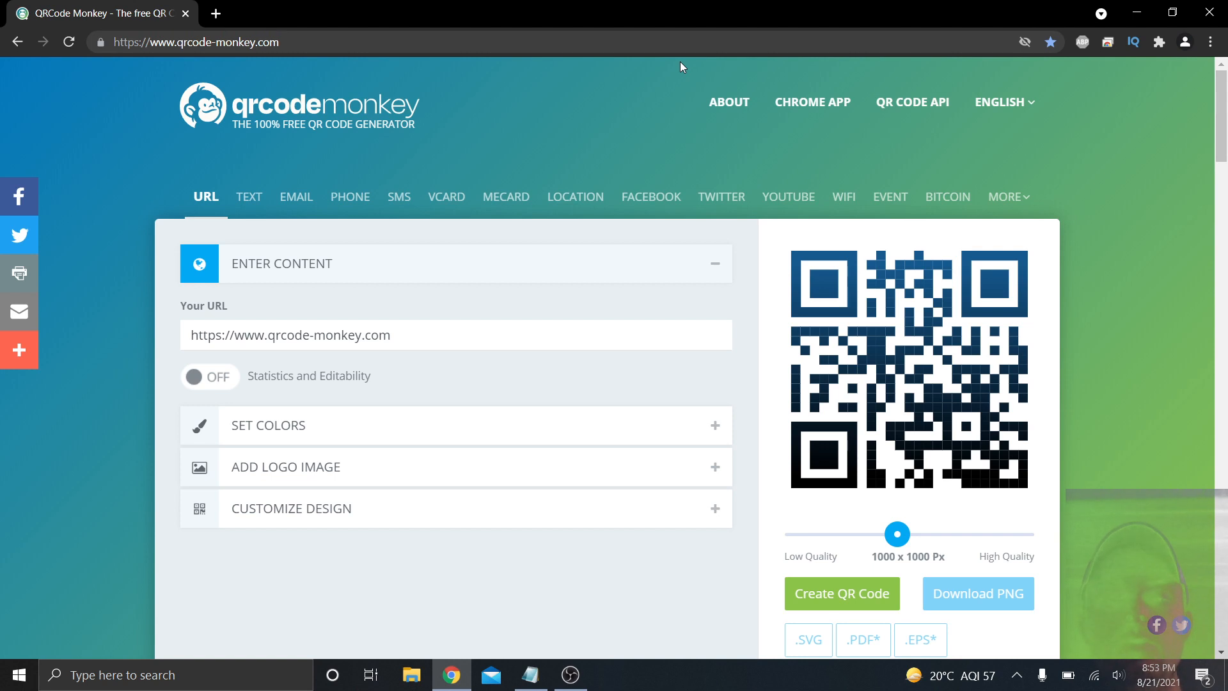
pyautogui.scroll(-1, 376, 238)
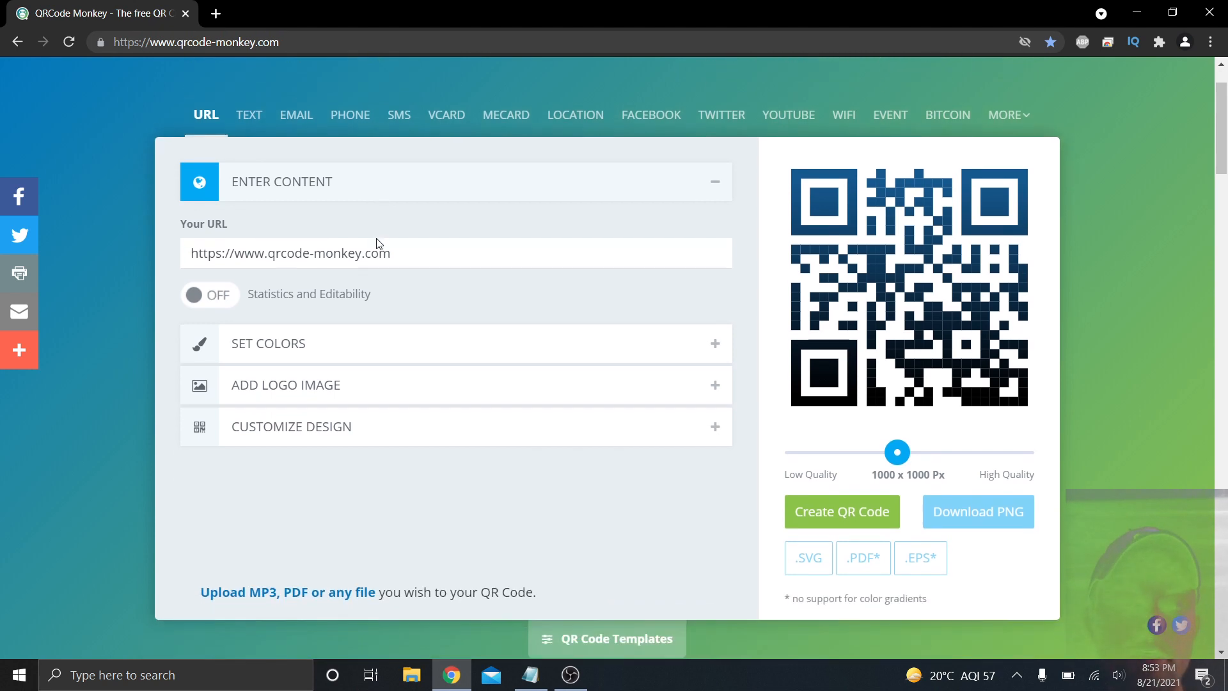
pyautogui.scroll(1, 358, 155)
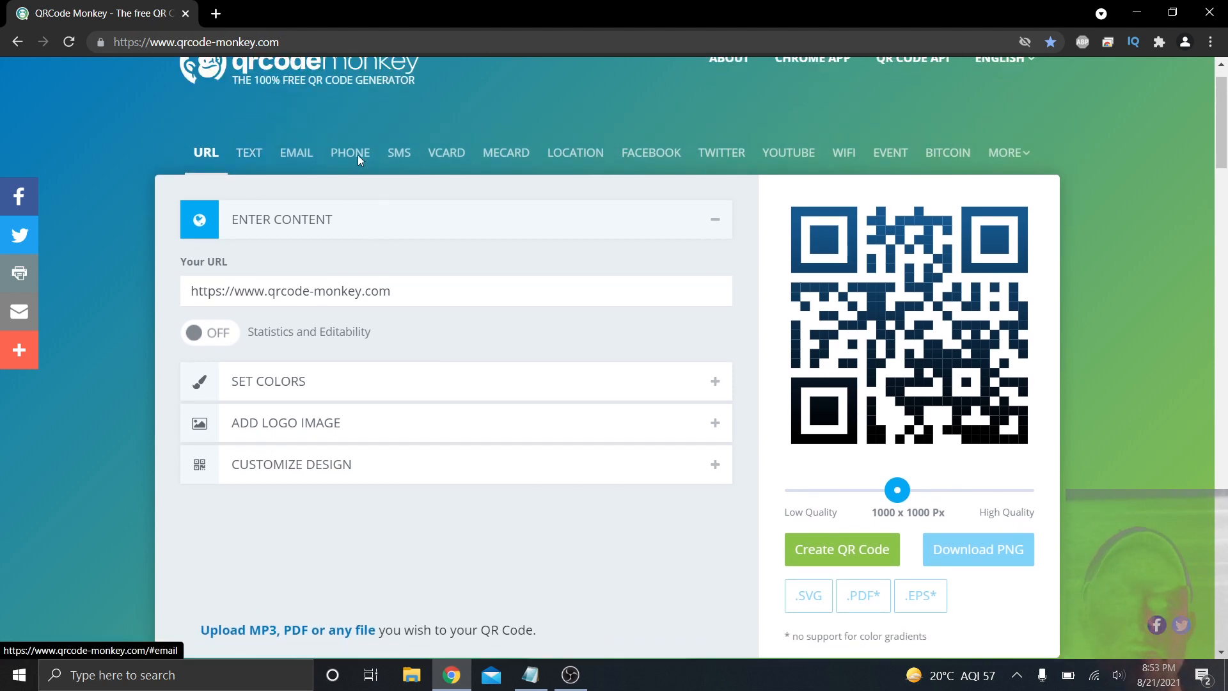
pyautogui.scroll(-1, 359, 155)
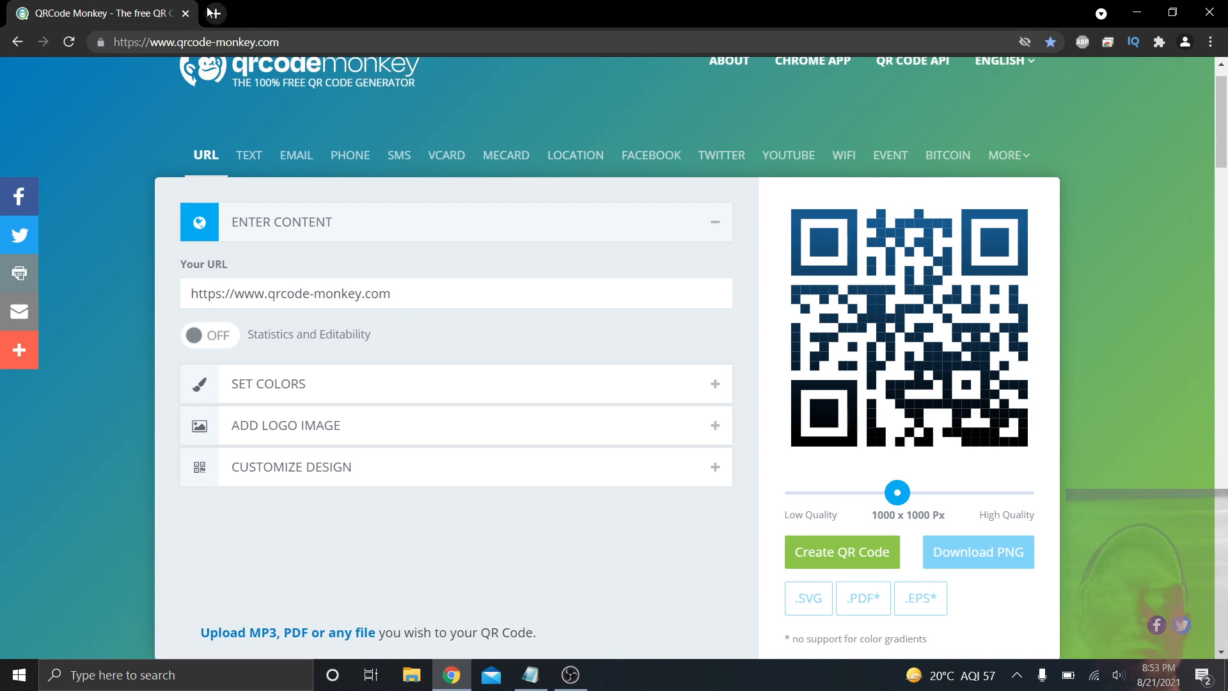
# - Open youtube.com in a new tab, search for "tech like a boss" and open the Tech Like A Boss channel
pyautogui.click(224, 17)
pyautogui.write('youtube.com')
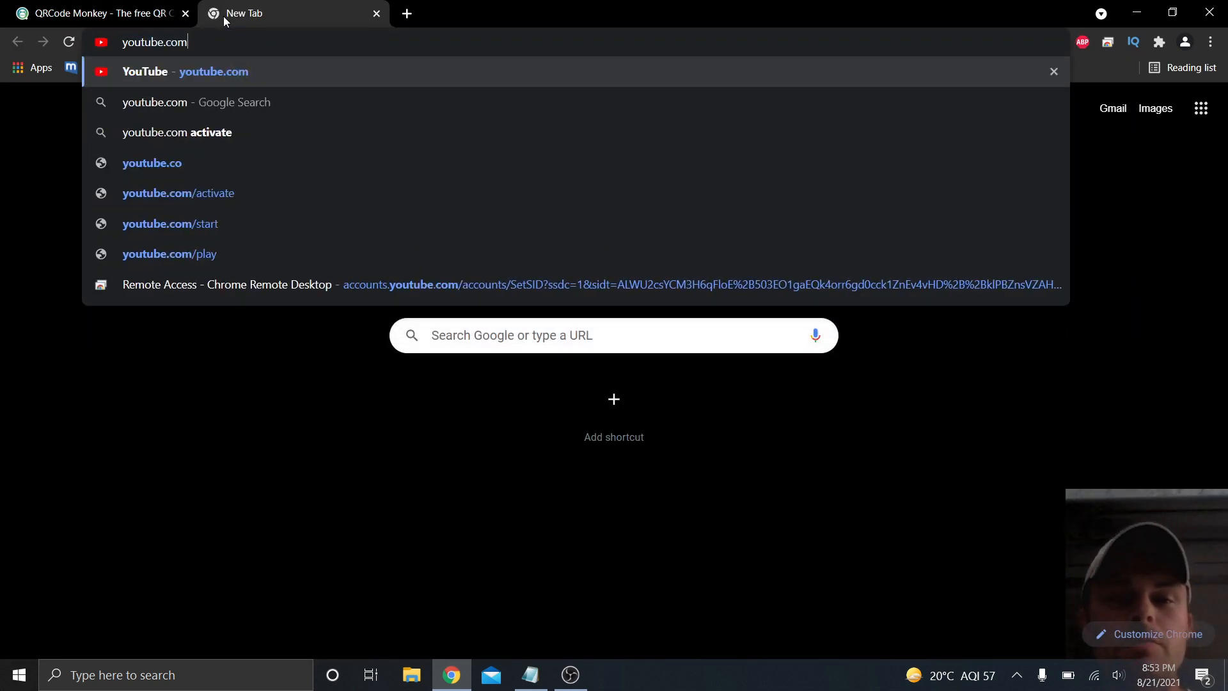
pyautogui.press('Return')
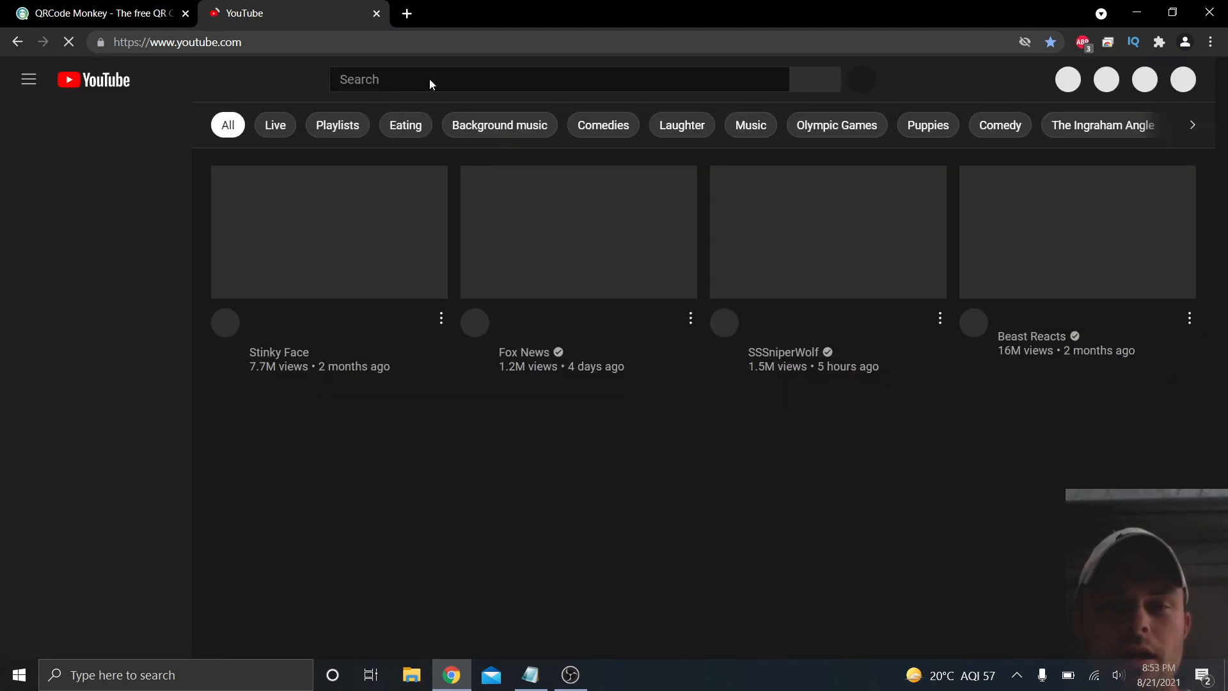
pyautogui.click(430, 79)
pyautogui.write('tech like a boss')
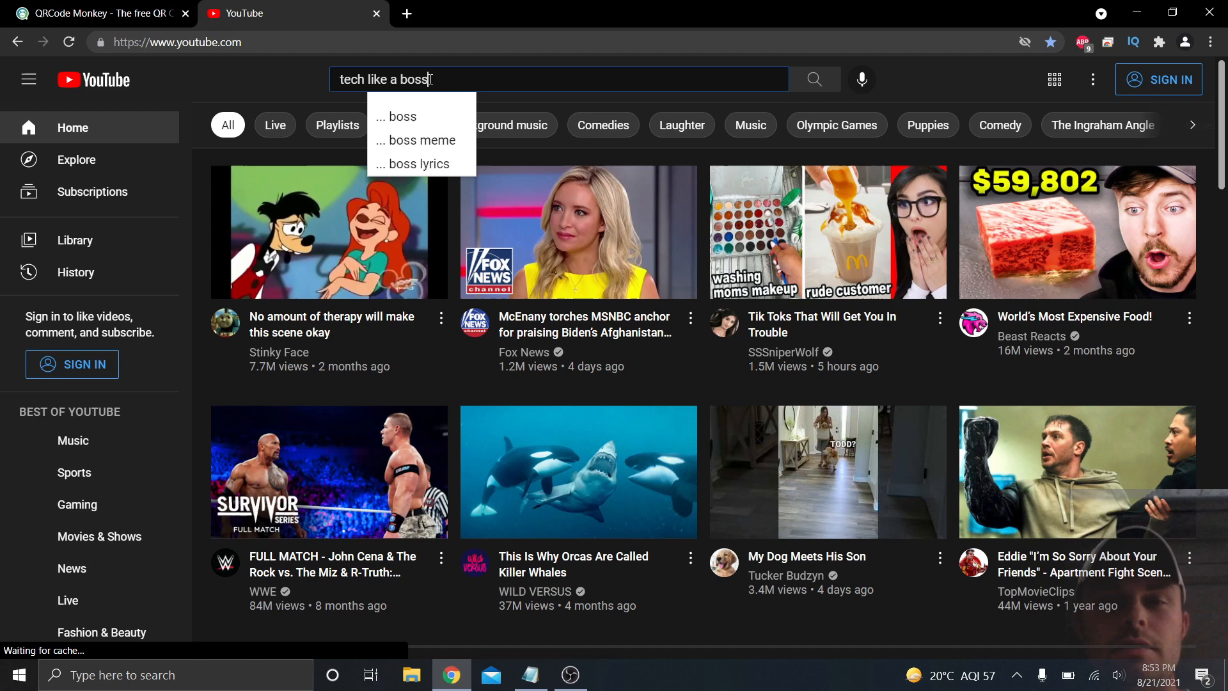
pyautogui.press('Return')
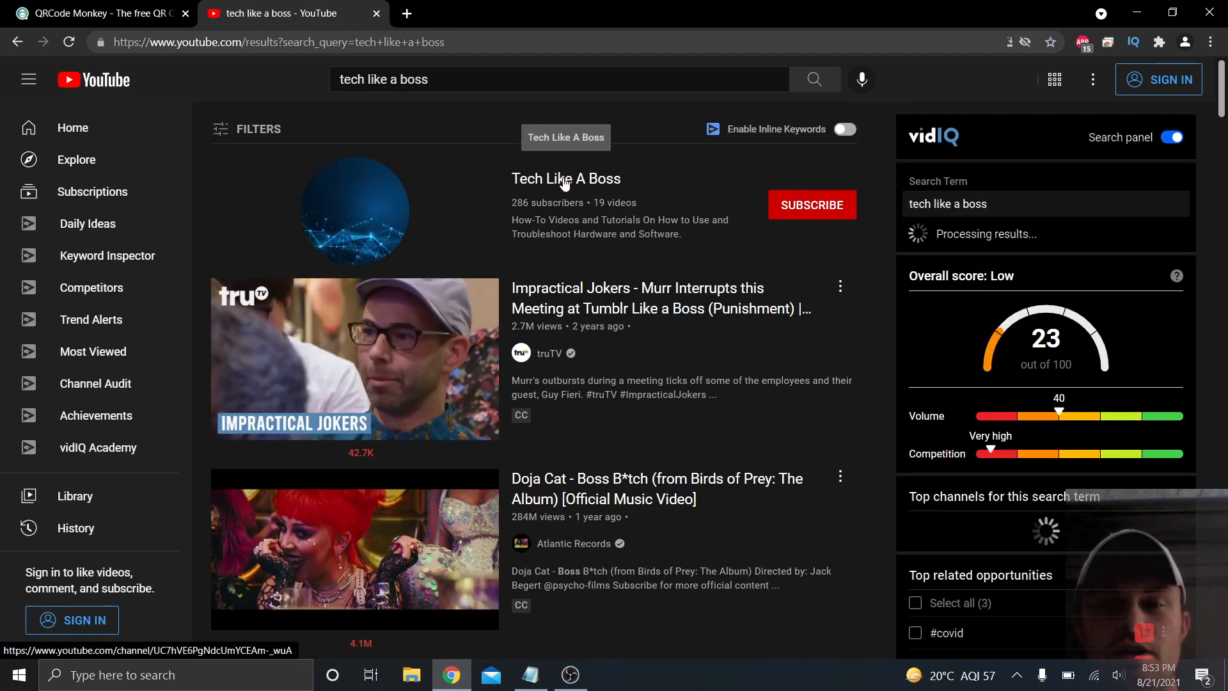
pyautogui.click(562, 179)
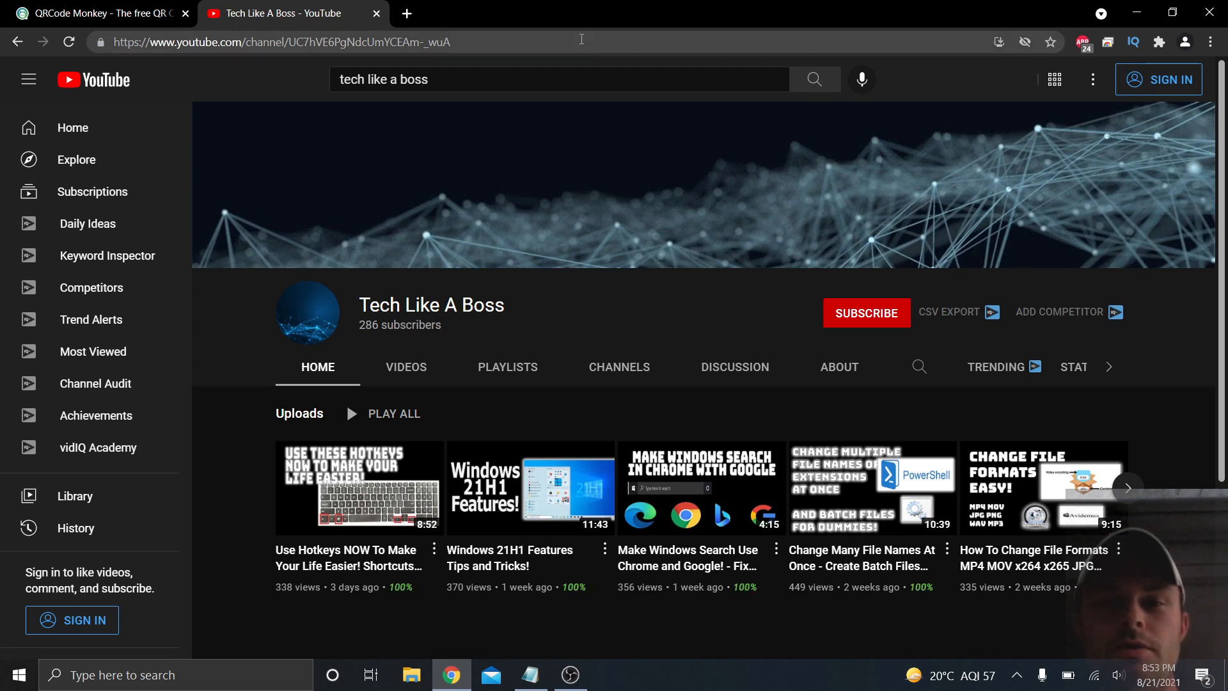
# - Copy the YouTube channel's address and paste it over the sample link as the QR code's URL
pyautogui.click(577, 42)
pyautogui.hotkey('ctrl', 'c')
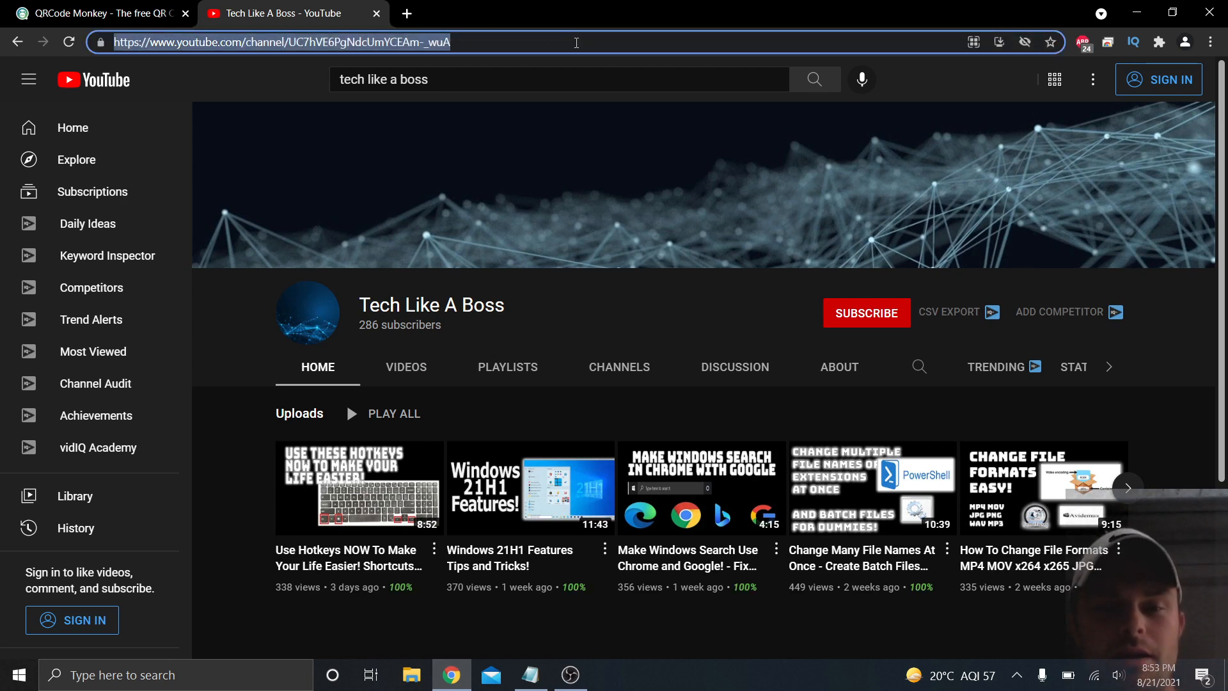
pyautogui.click(112, 17)
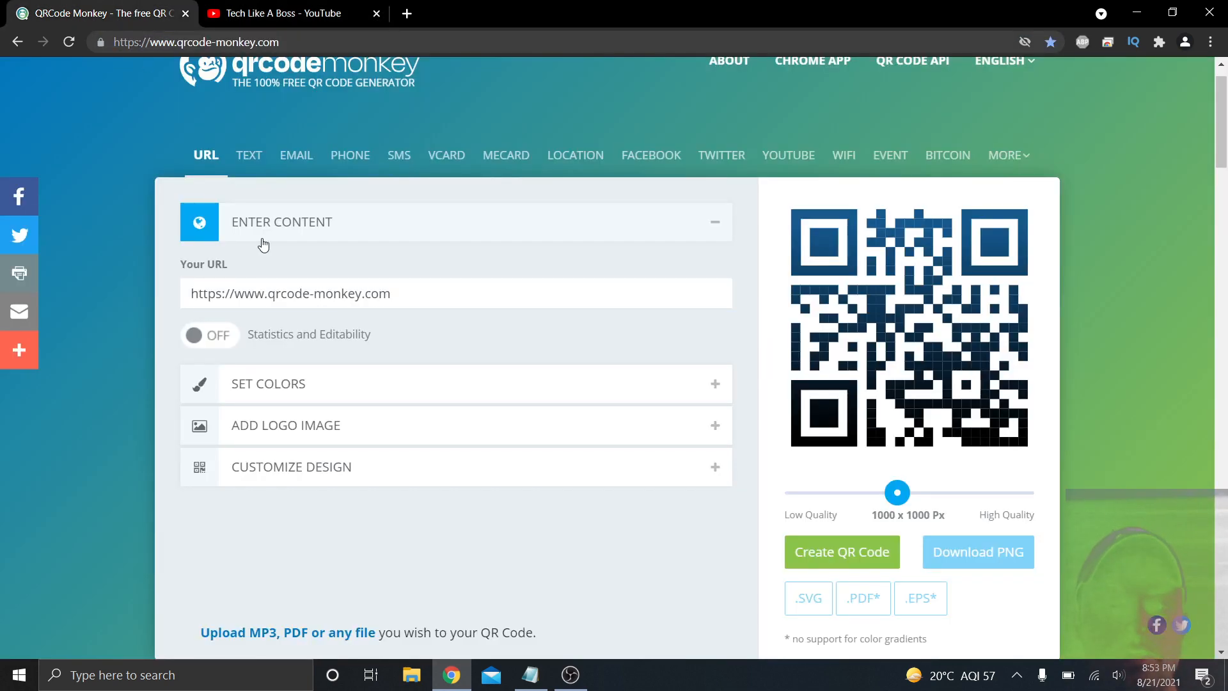
pyautogui.moveTo(414, 298); pyautogui.dragTo(144, 306)
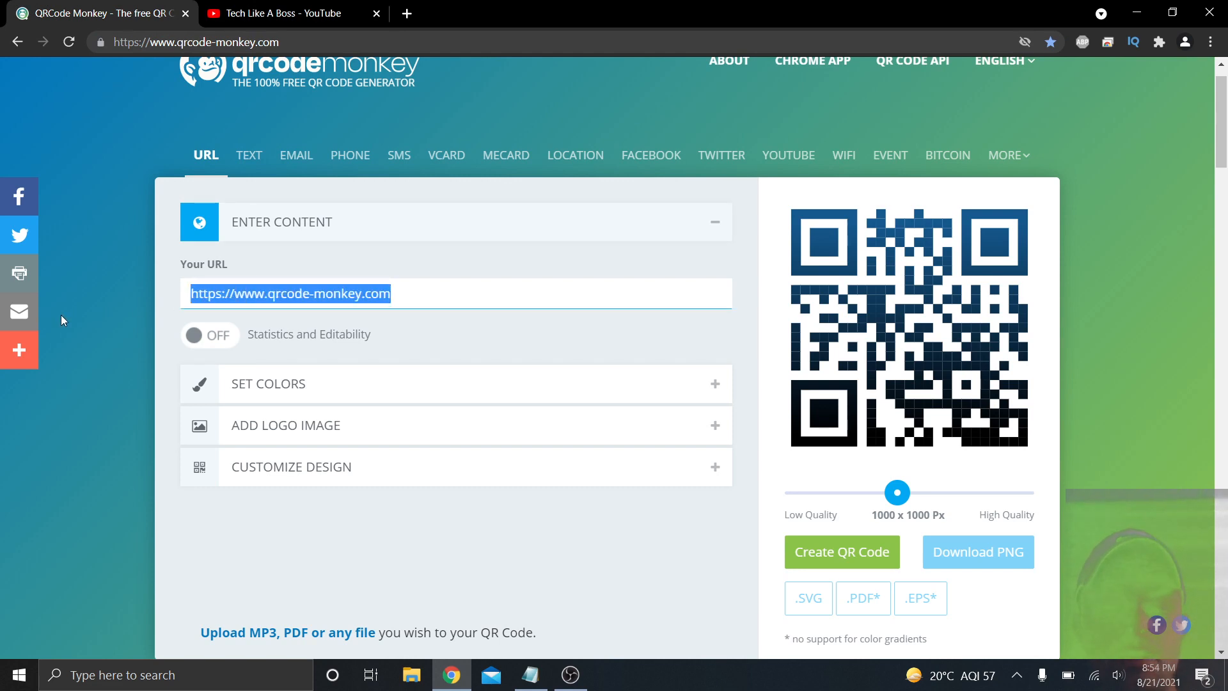
pyautogui.hotkey('ctrl', 'v')
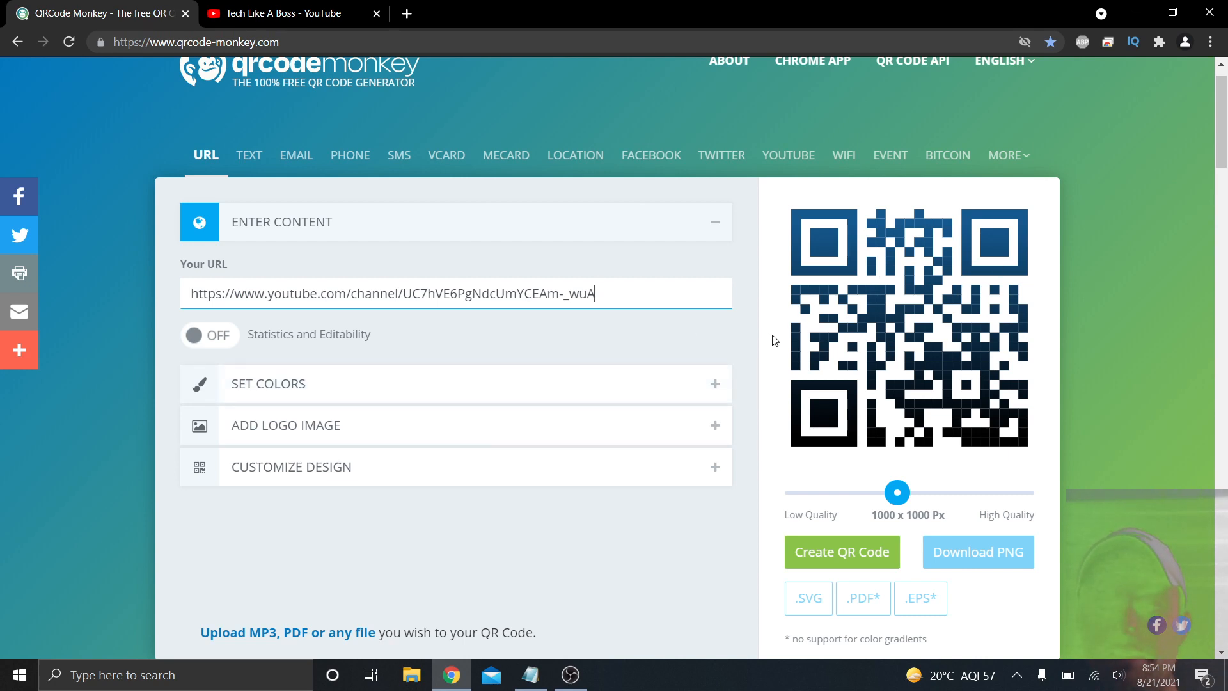
# - Set the QR code's single foreground color to blue #2645CE and create the code
pyautogui.click(458, 381)
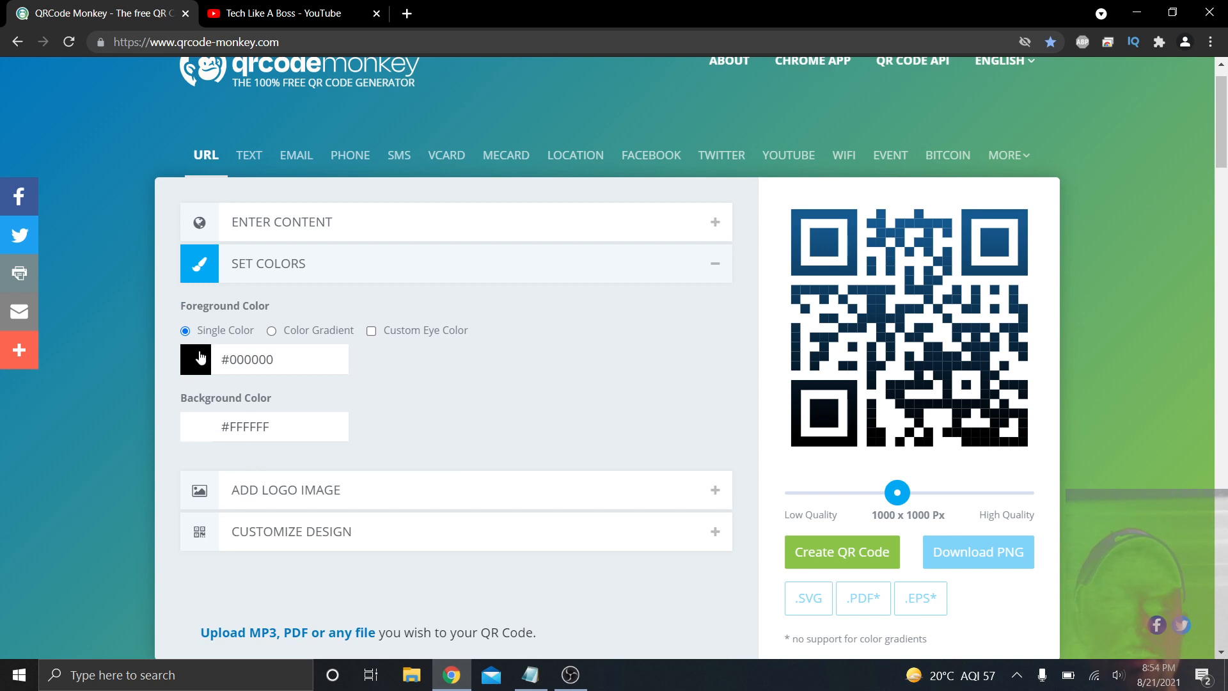
pyautogui.click(199, 359)
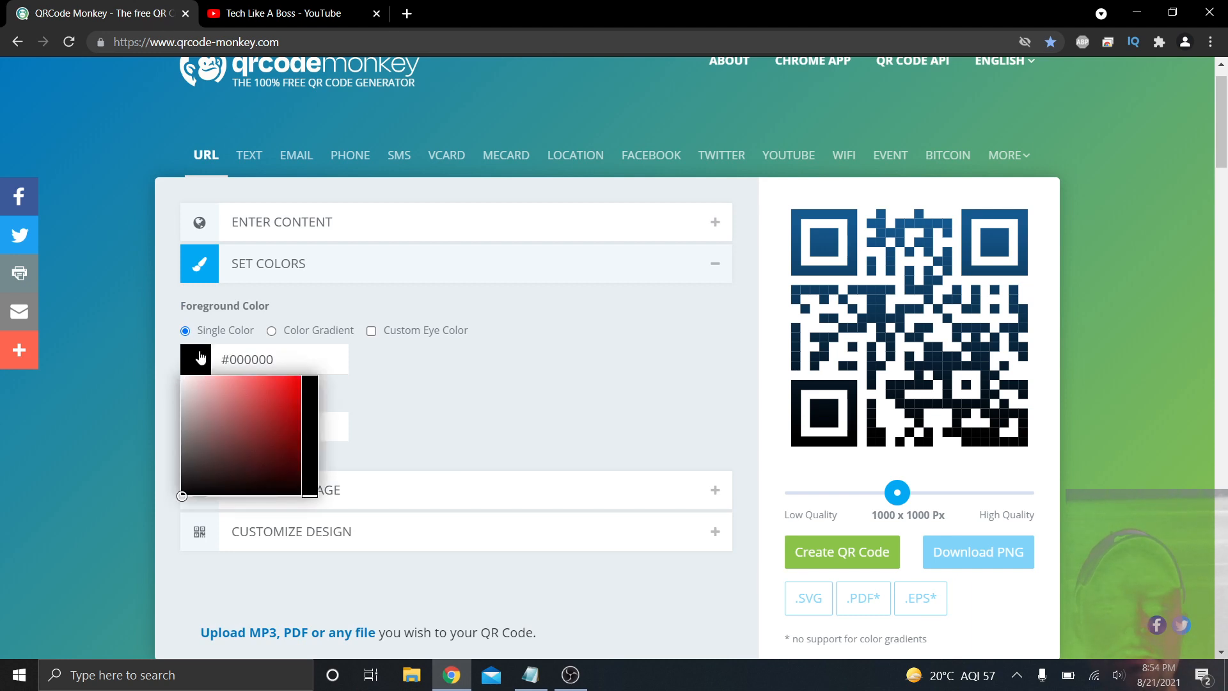
pyautogui.click(294, 438)
pyautogui.click(312, 418)
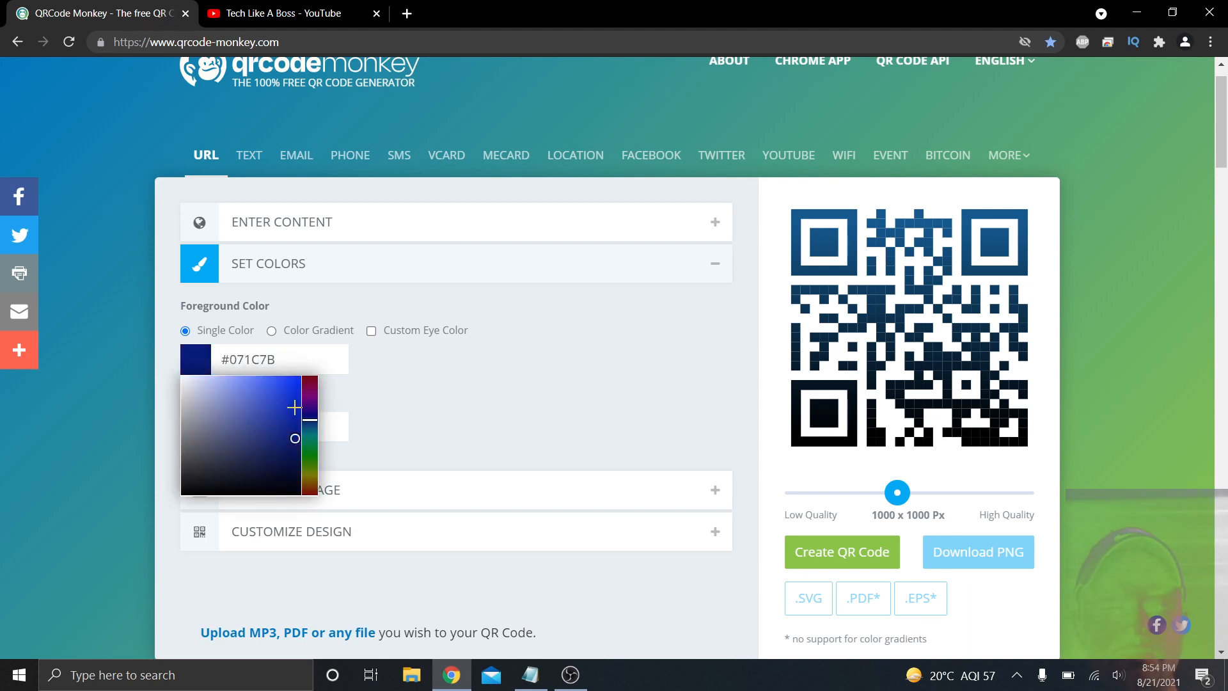
pyautogui.click(295, 408)
pyautogui.click(277, 405)
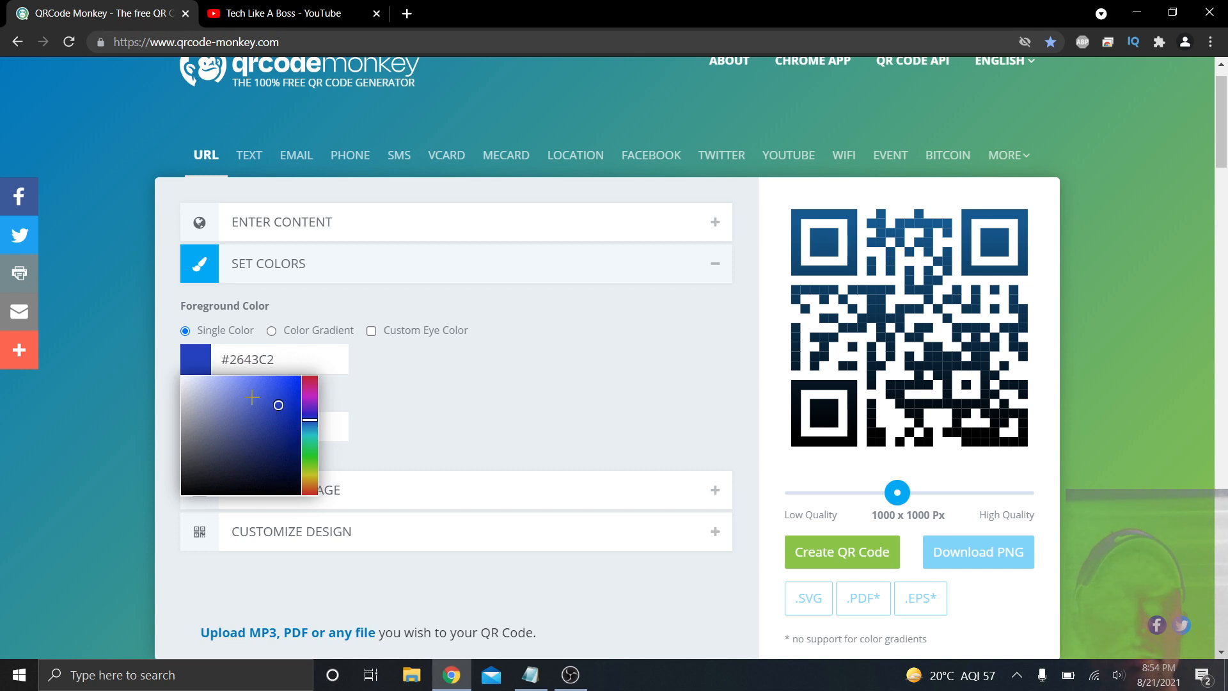
pyautogui.click(252, 397)
pyautogui.click(279, 398)
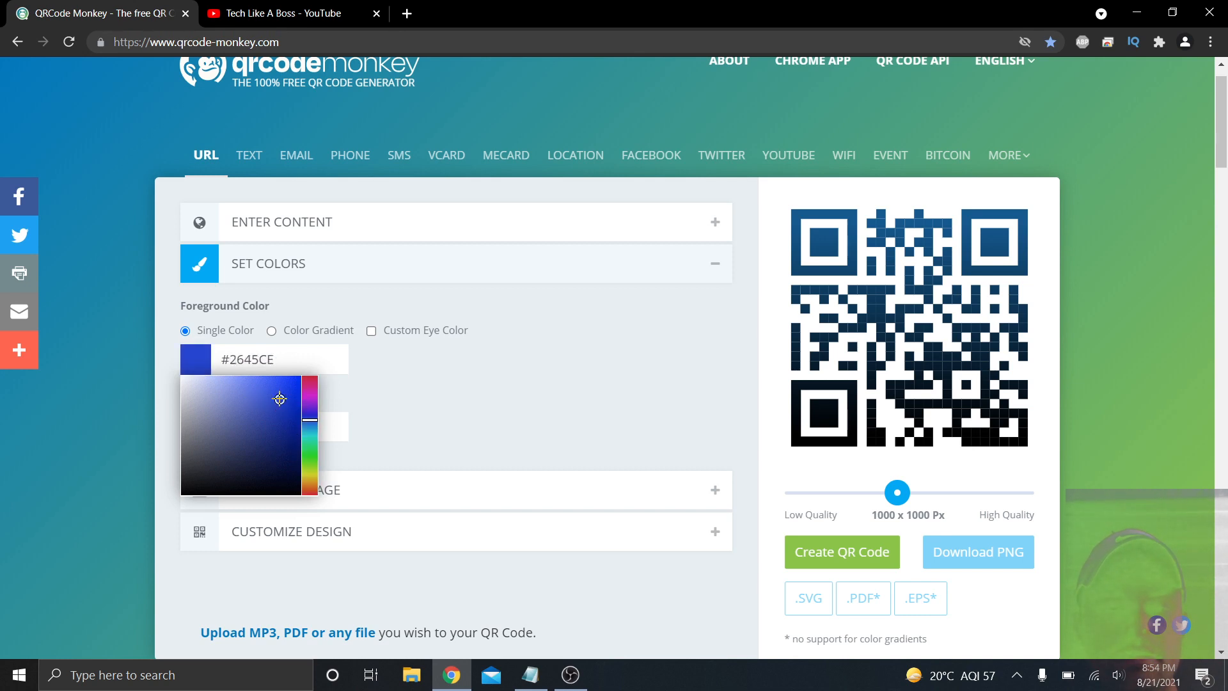
pyautogui.click(540, 397)
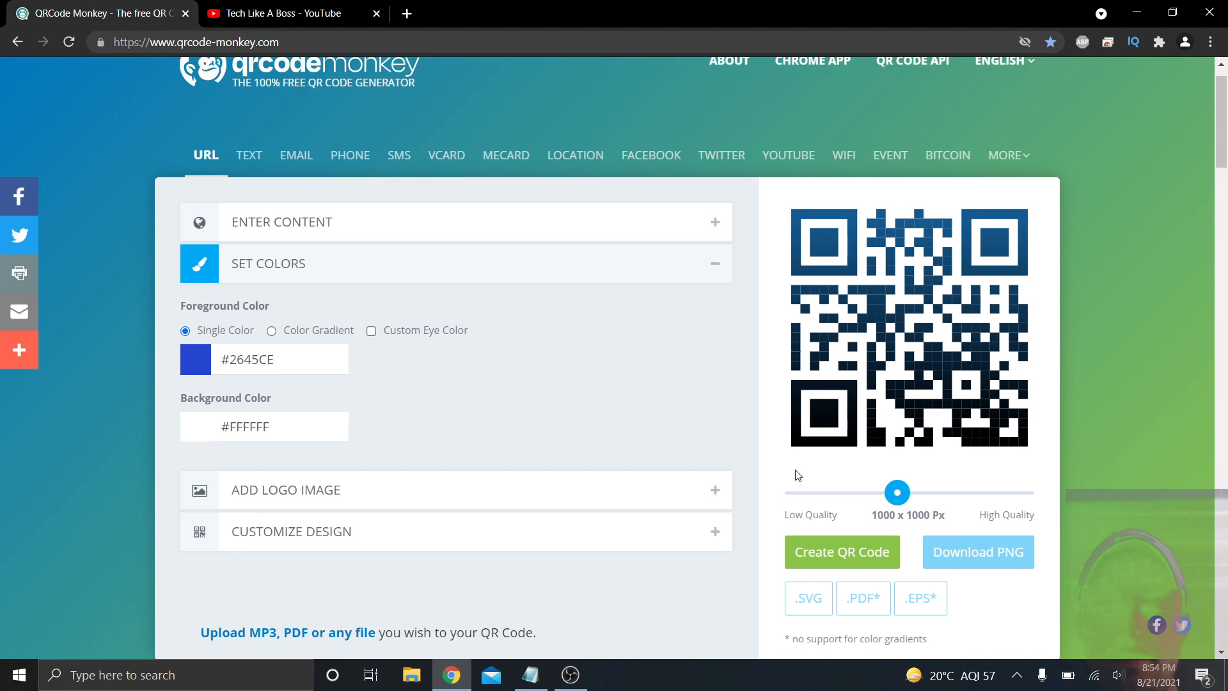
pyautogui.click(826, 551)
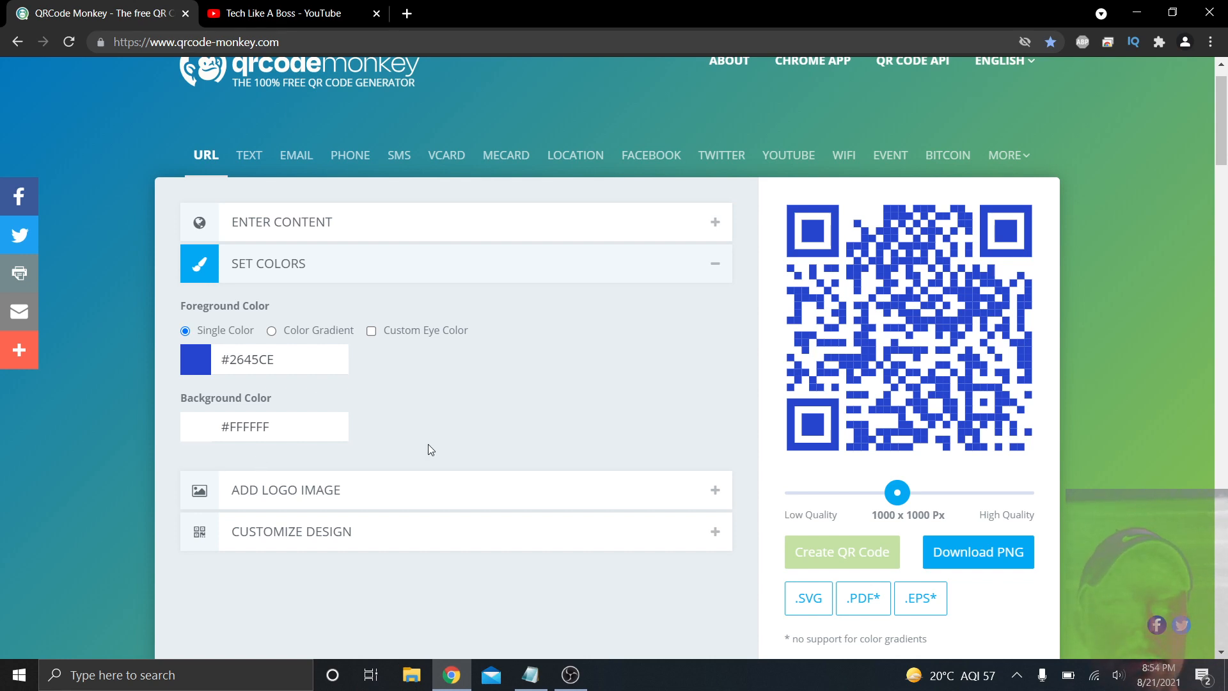
# - Try a black #000000 background behind the blue QR code and regenerate it
pyautogui.click(199, 428)
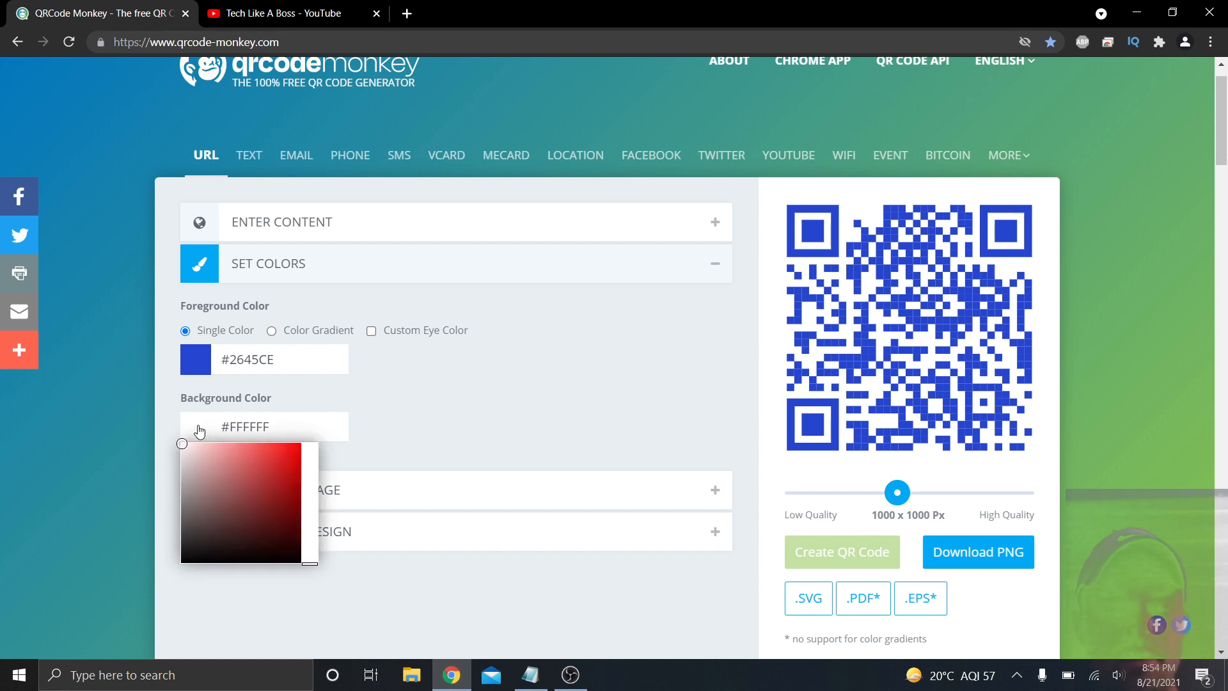
pyautogui.moveTo(269, 526); pyautogui.dragTo(285, 567)
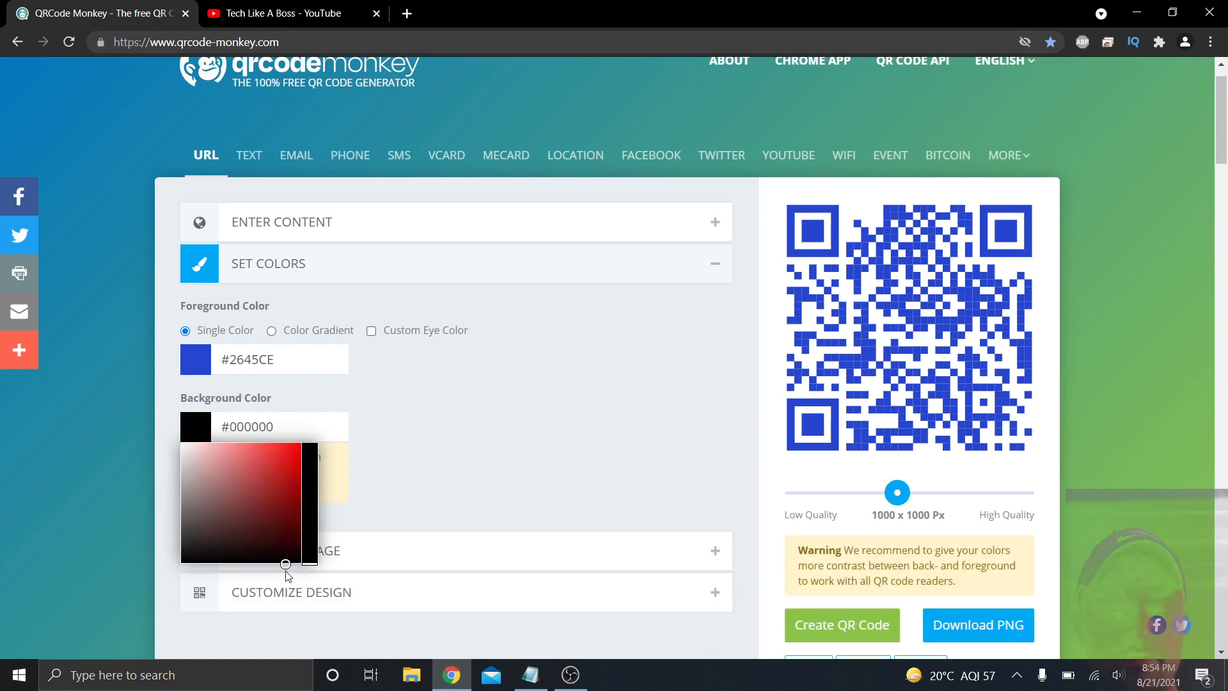
pyautogui.click(657, 417)
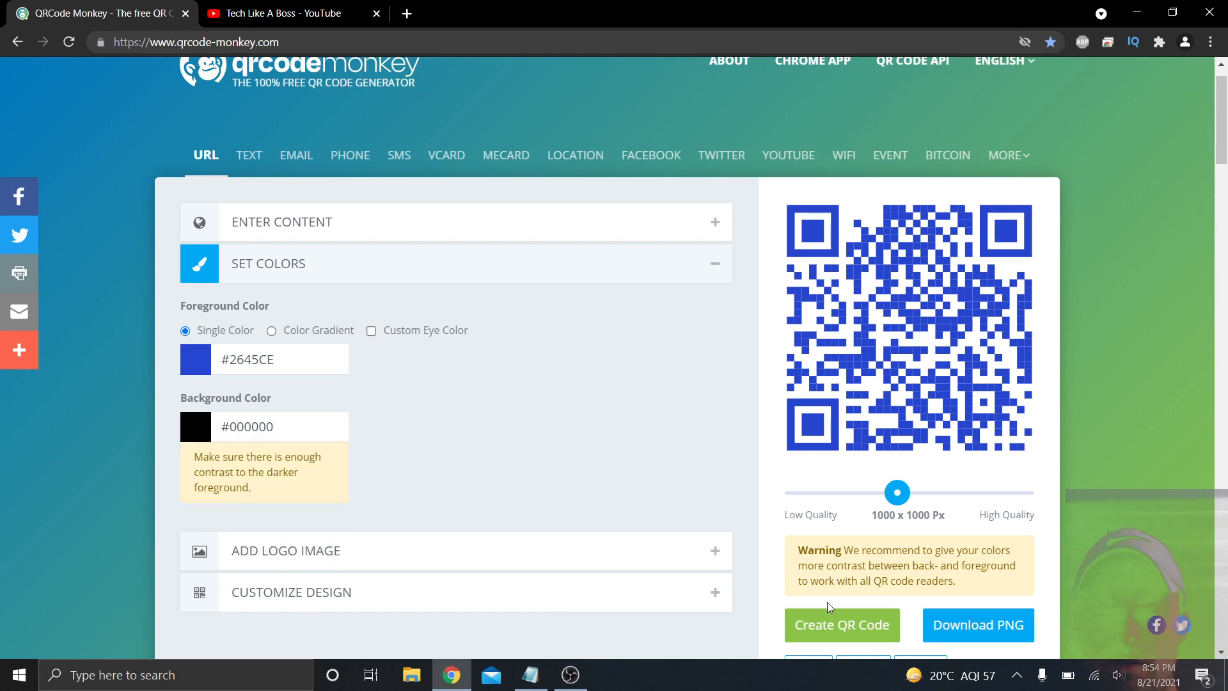
pyautogui.click(825, 624)
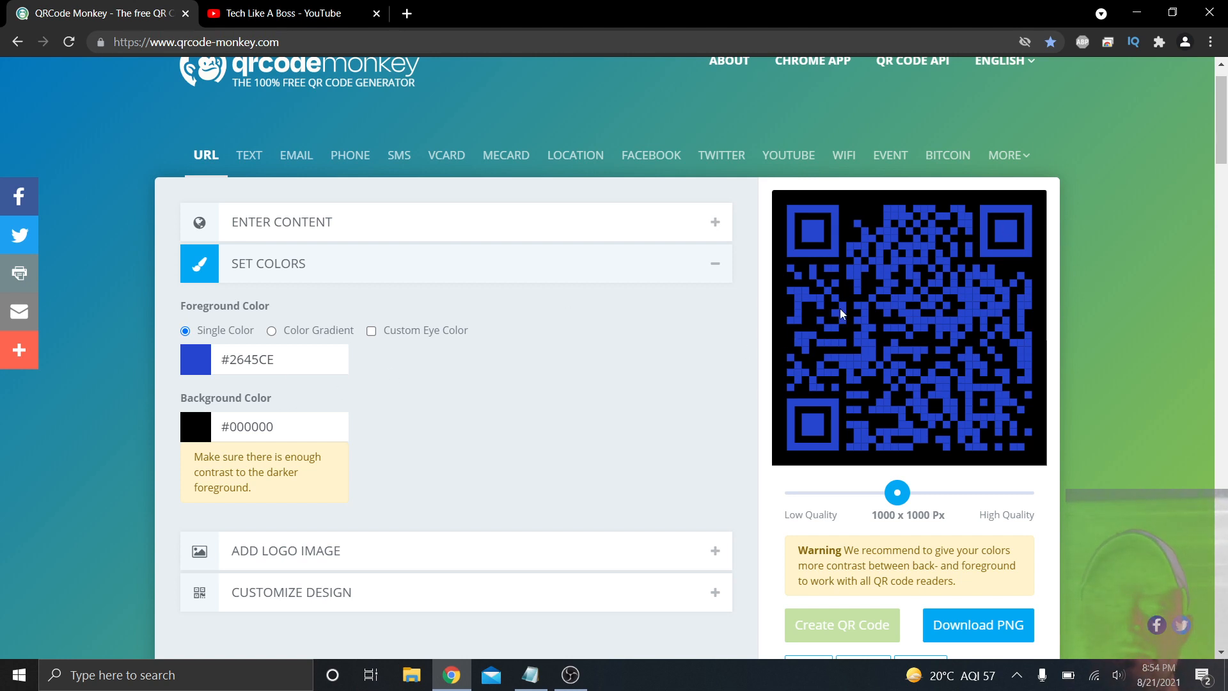
# - Return the QR code's background color to white #FFFFFF and regenerate the code
pyautogui.click(190, 433)
pyautogui.moveTo(200, 455); pyautogui.dragTo(158, 432)
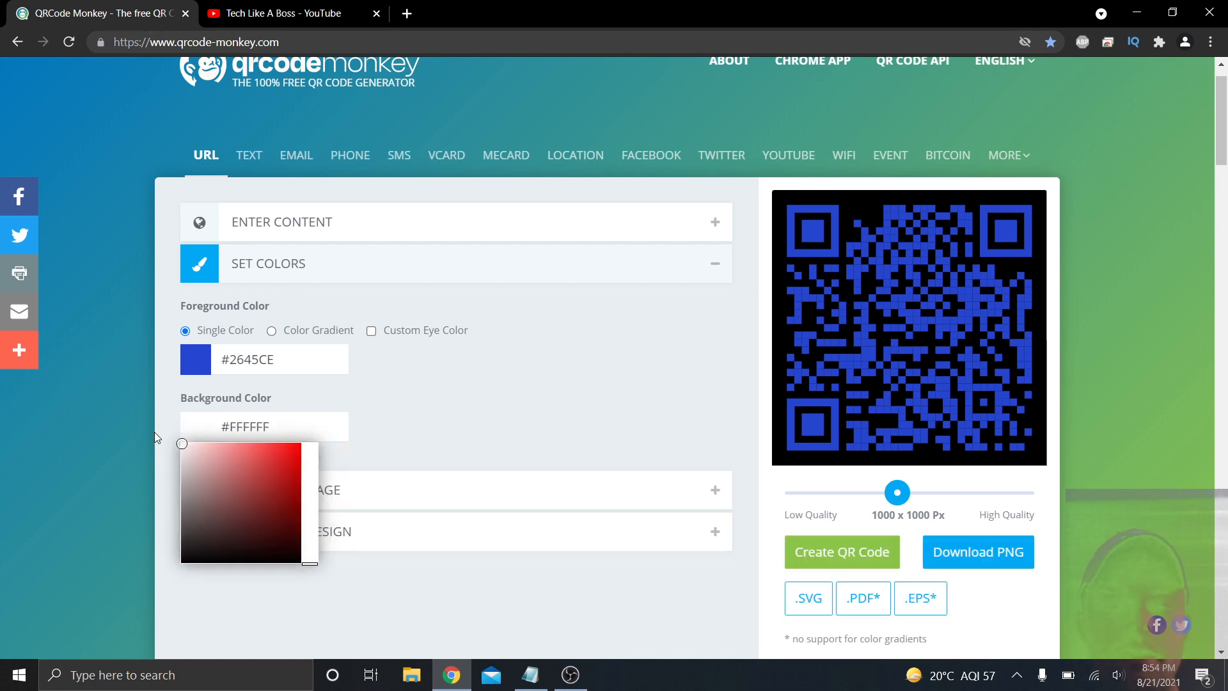
pyautogui.click(554, 403)
pyautogui.click(816, 552)
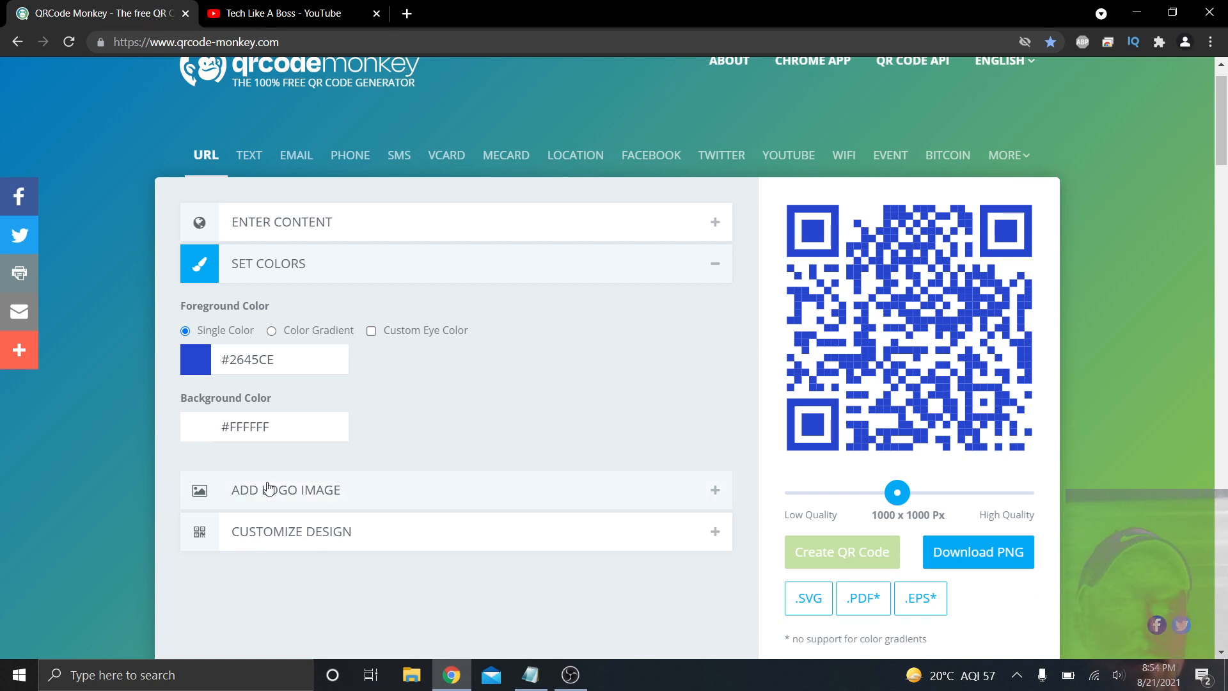
# - Upload techlikeabosslogo.png from the Desktop as the logo image and regenerate the QR code with it
pyautogui.click(379, 491)
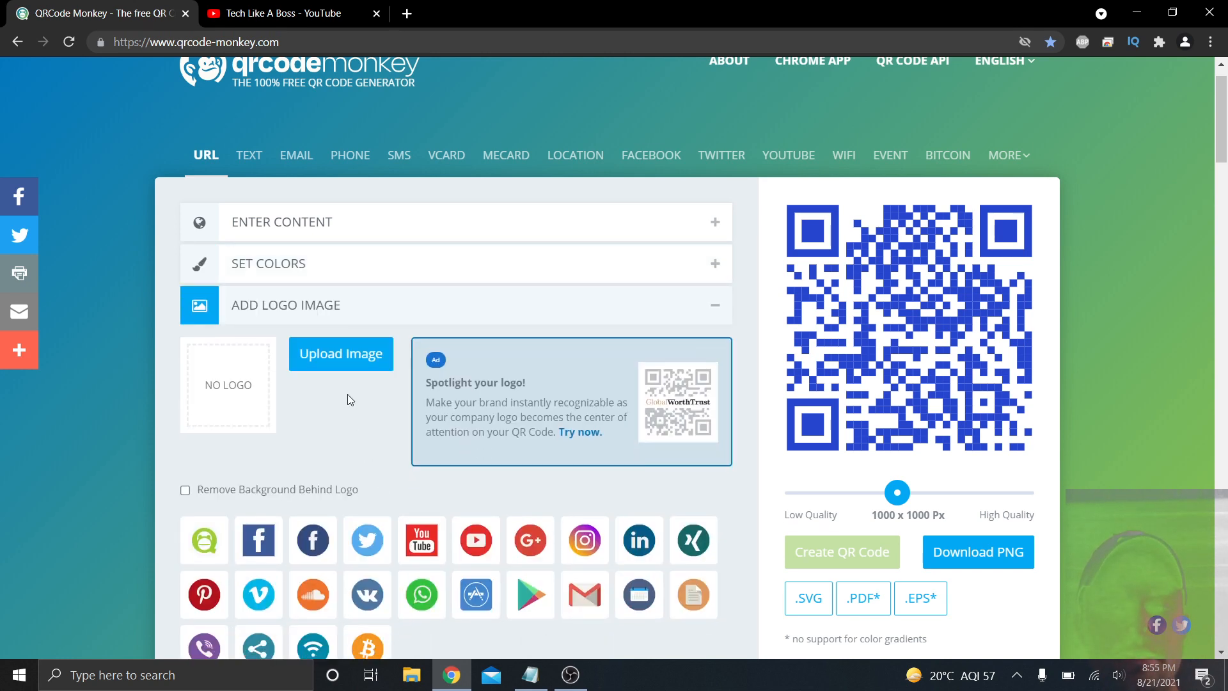
pyautogui.scroll(-1, 369, 435)
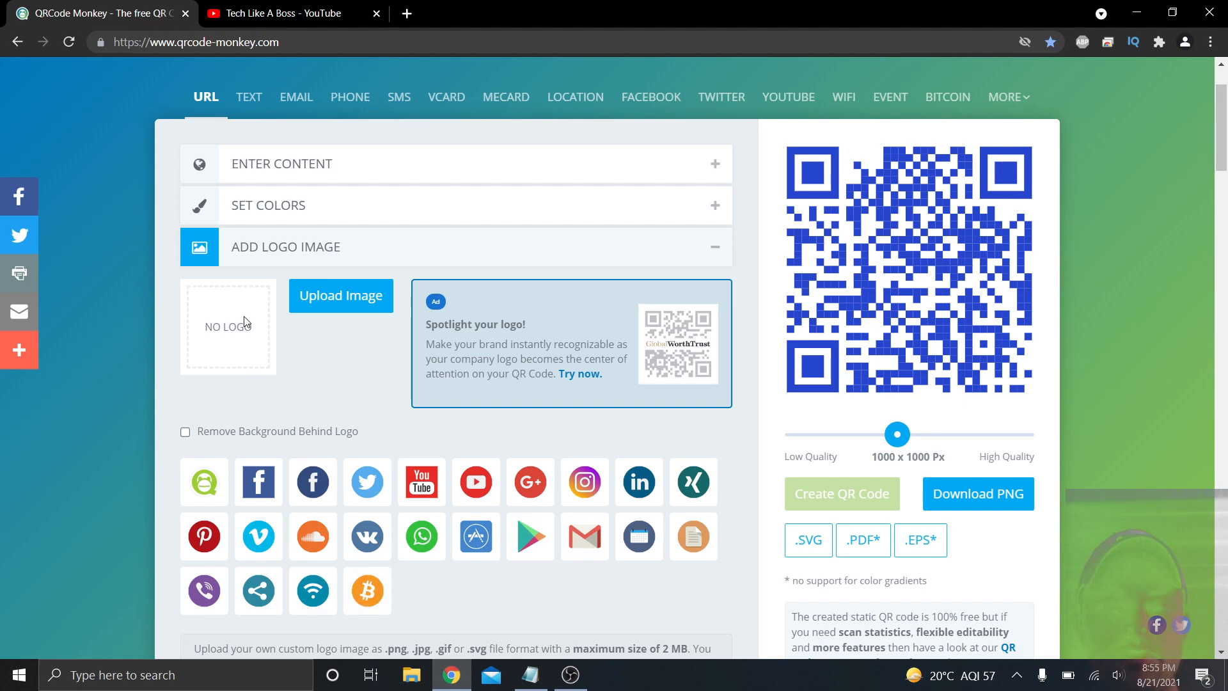
pyautogui.click(363, 301)
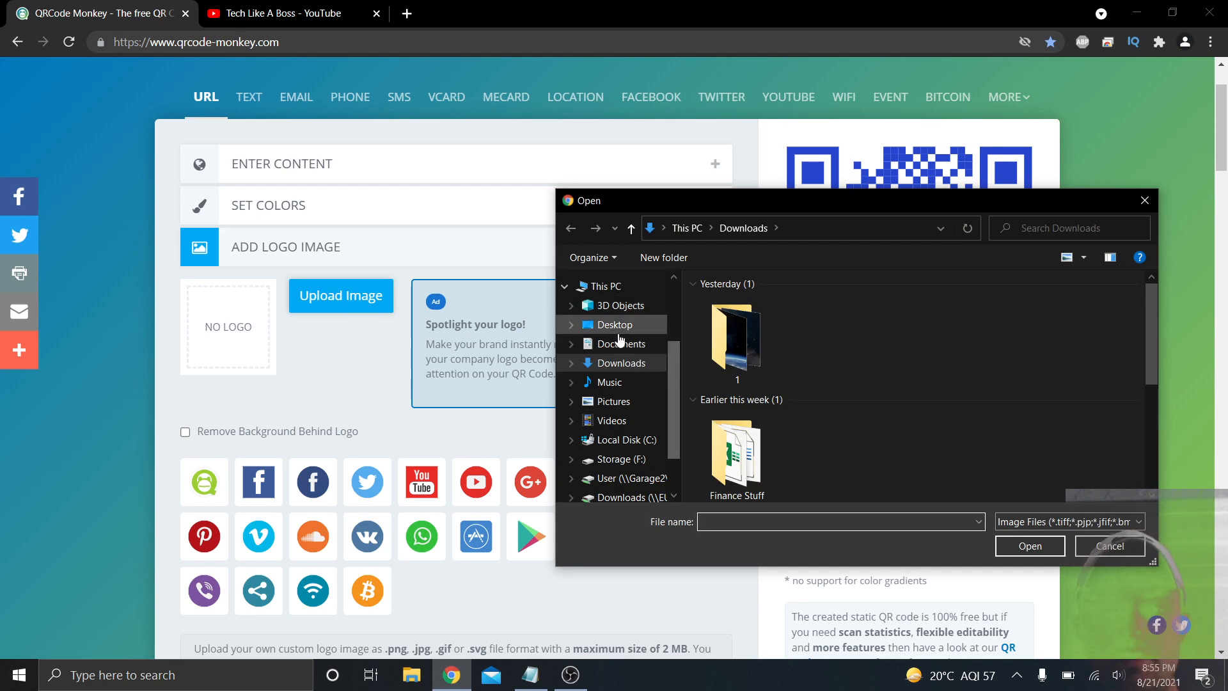
pyautogui.click(618, 332)
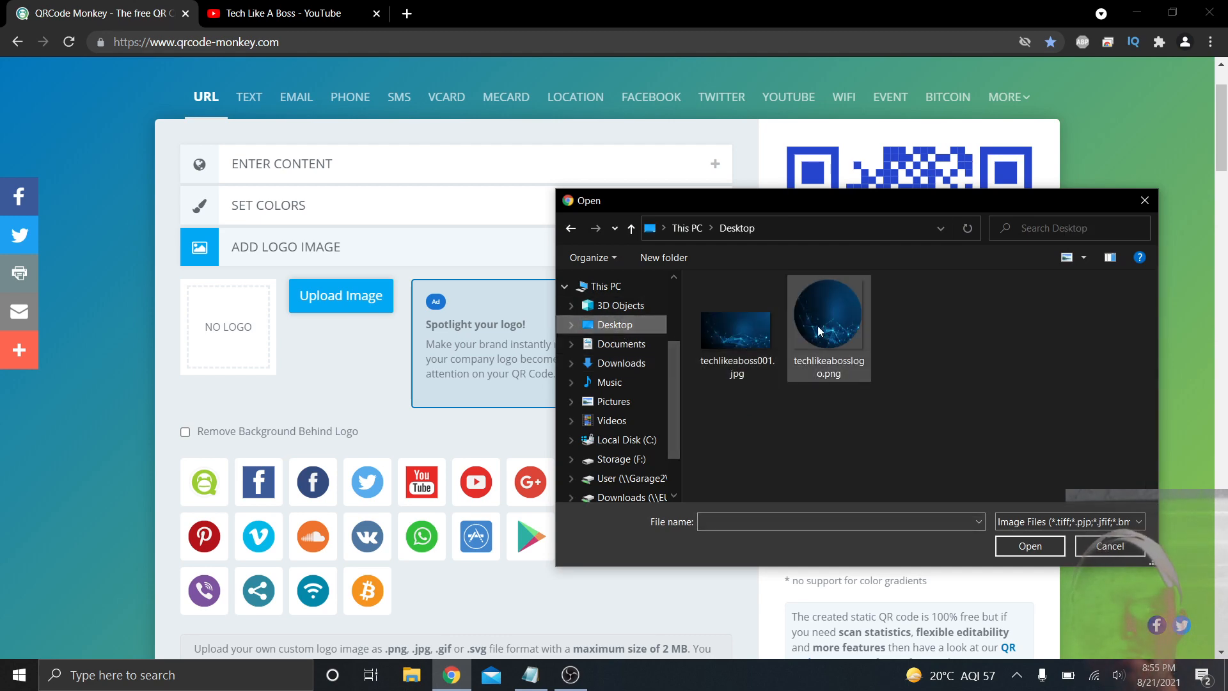
pyautogui.doubleClick(819, 326)
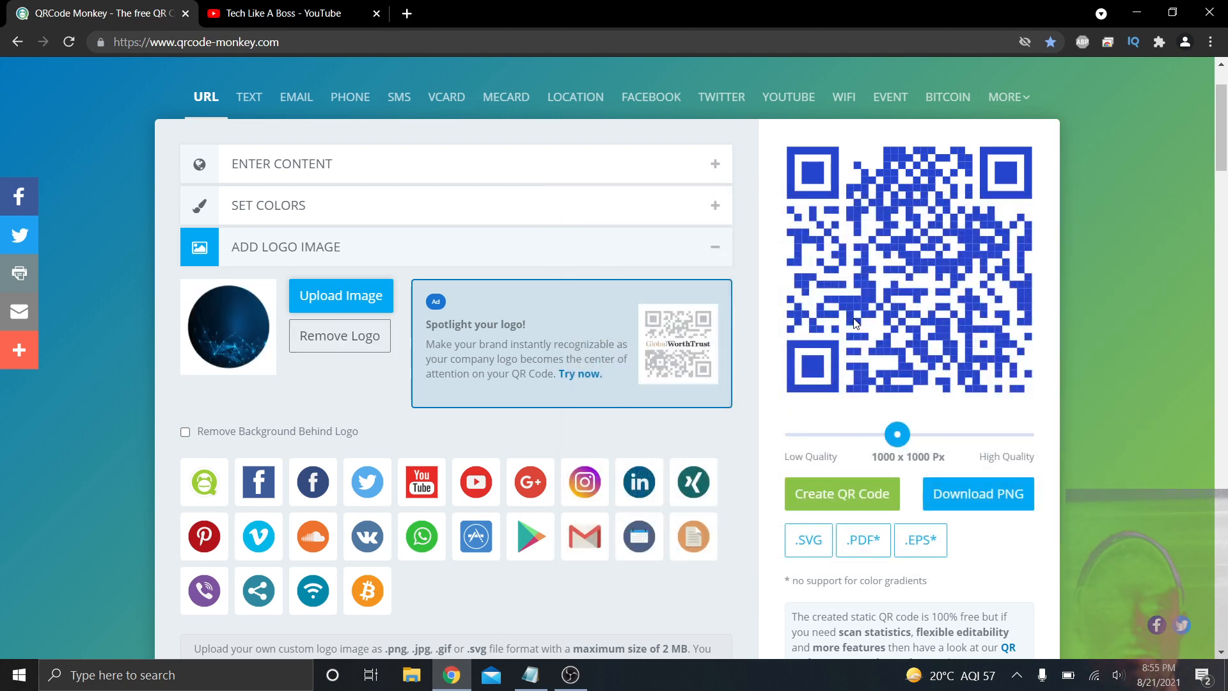
pyautogui.click(864, 498)
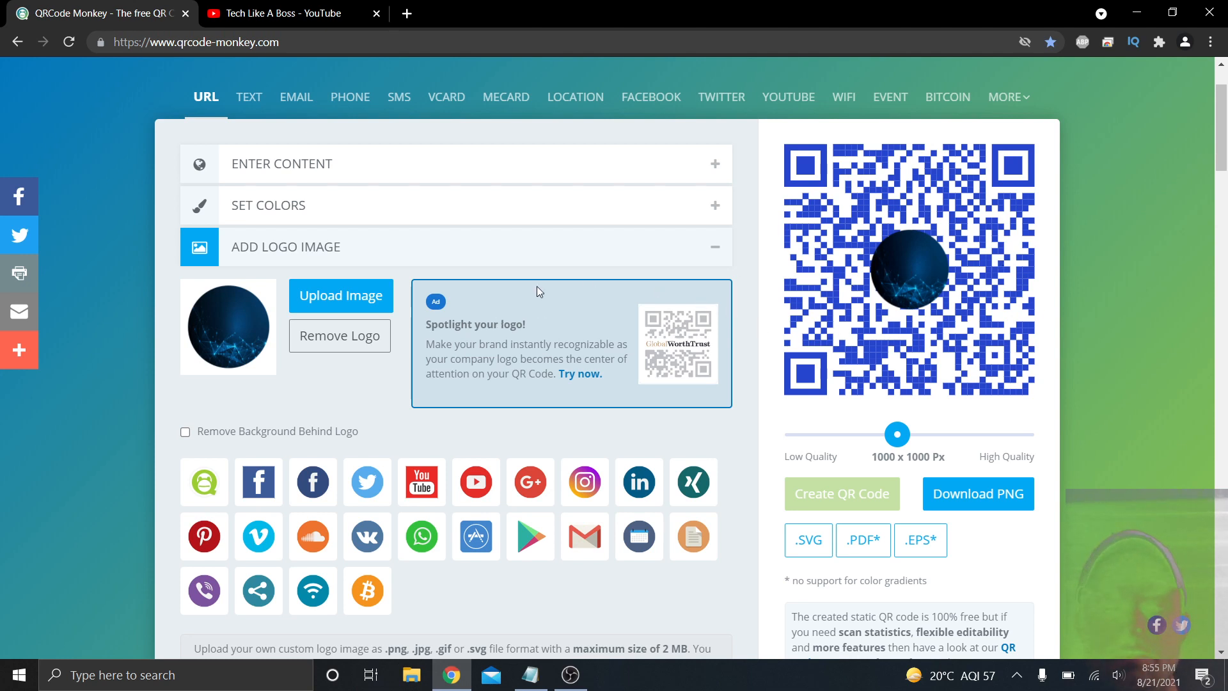
# - Open the design customization options for the QR code's body, eye frame and eye ball shapes
pyautogui.scroll(-4, 301, 413)
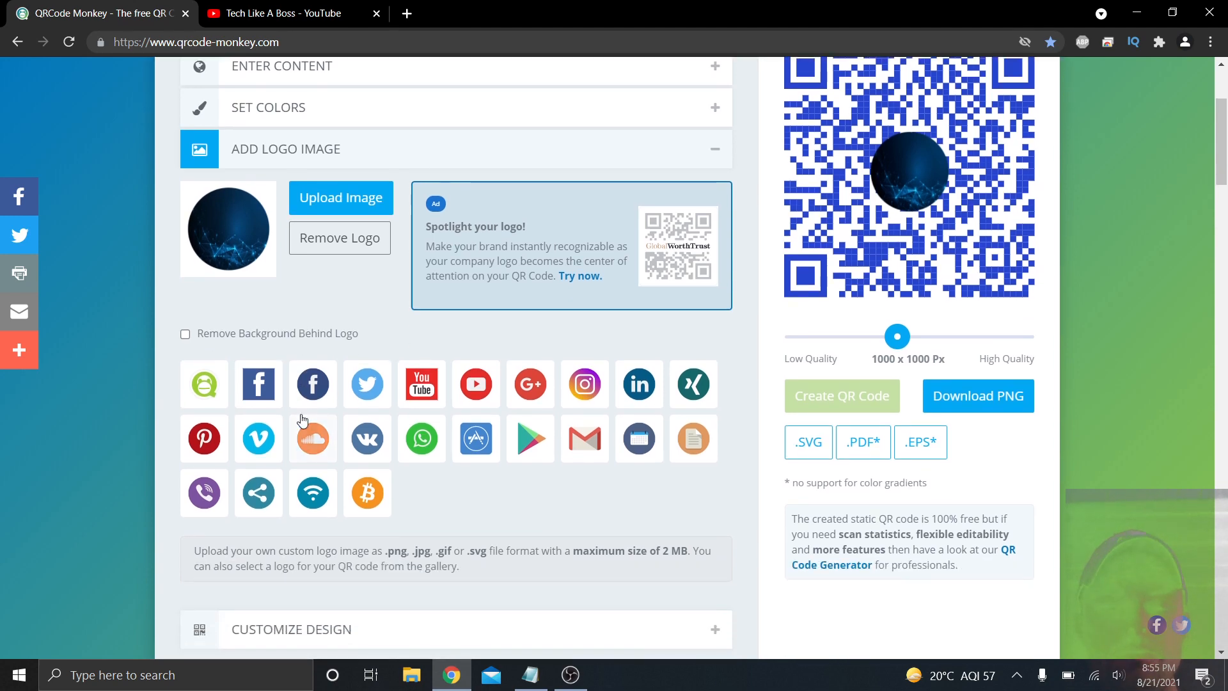
pyautogui.click(307, 487)
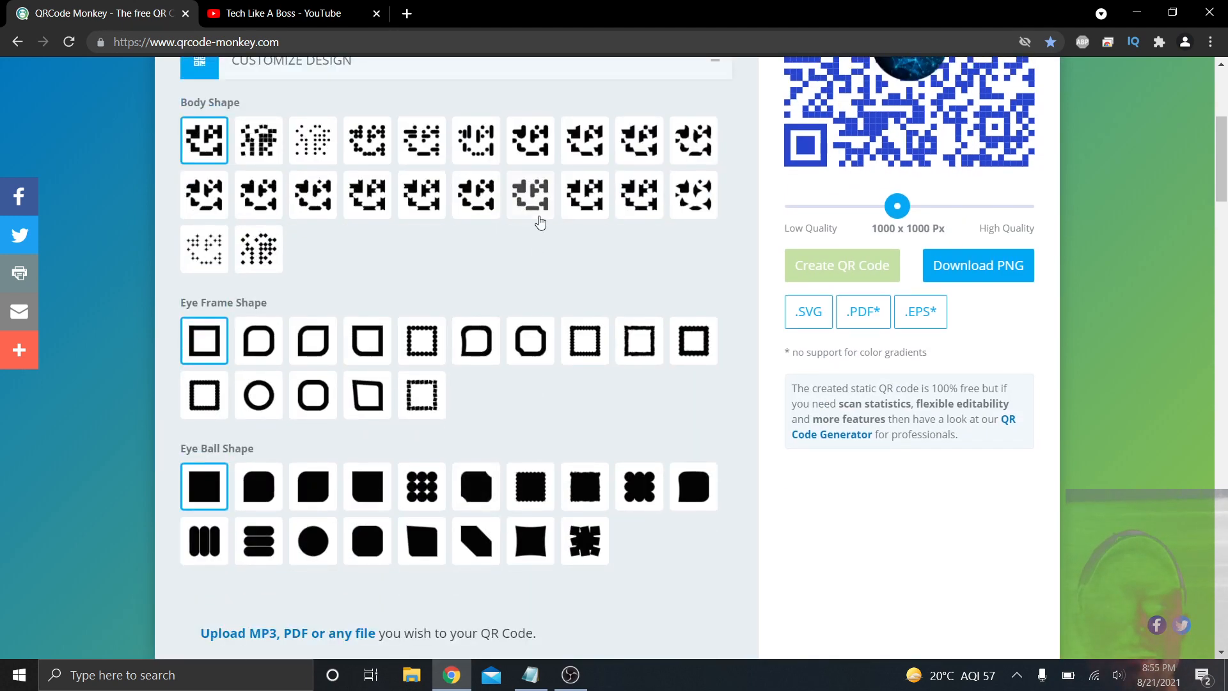
pyautogui.scroll(4, 540, 222)
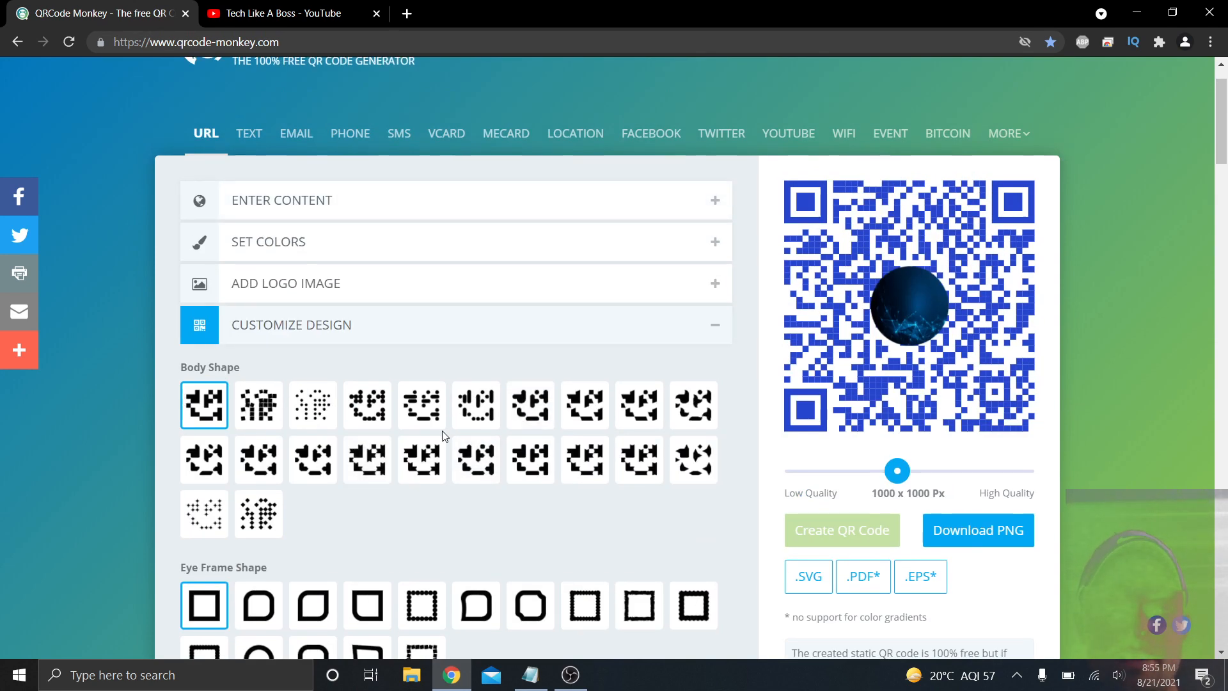
# - Try the small-dot, blocky and small-plus body shapes on the QR code, regenerating it after each choice
pyautogui.click(322, 411)
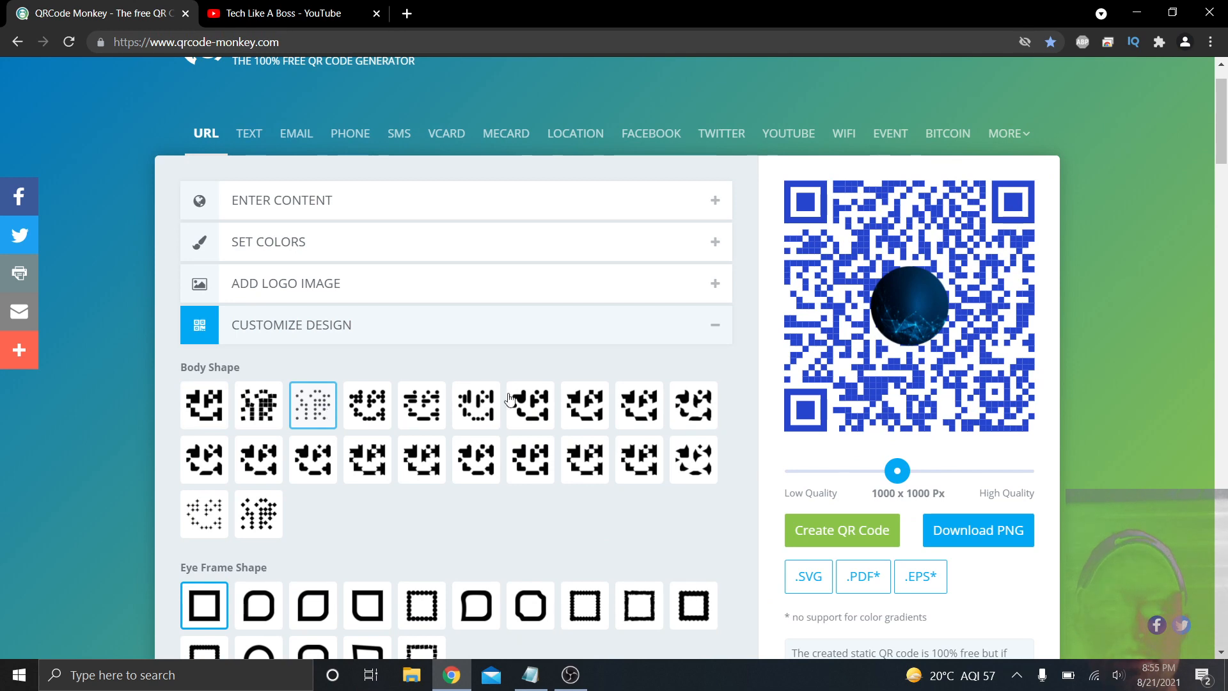
pyautogui.click(831, 539)
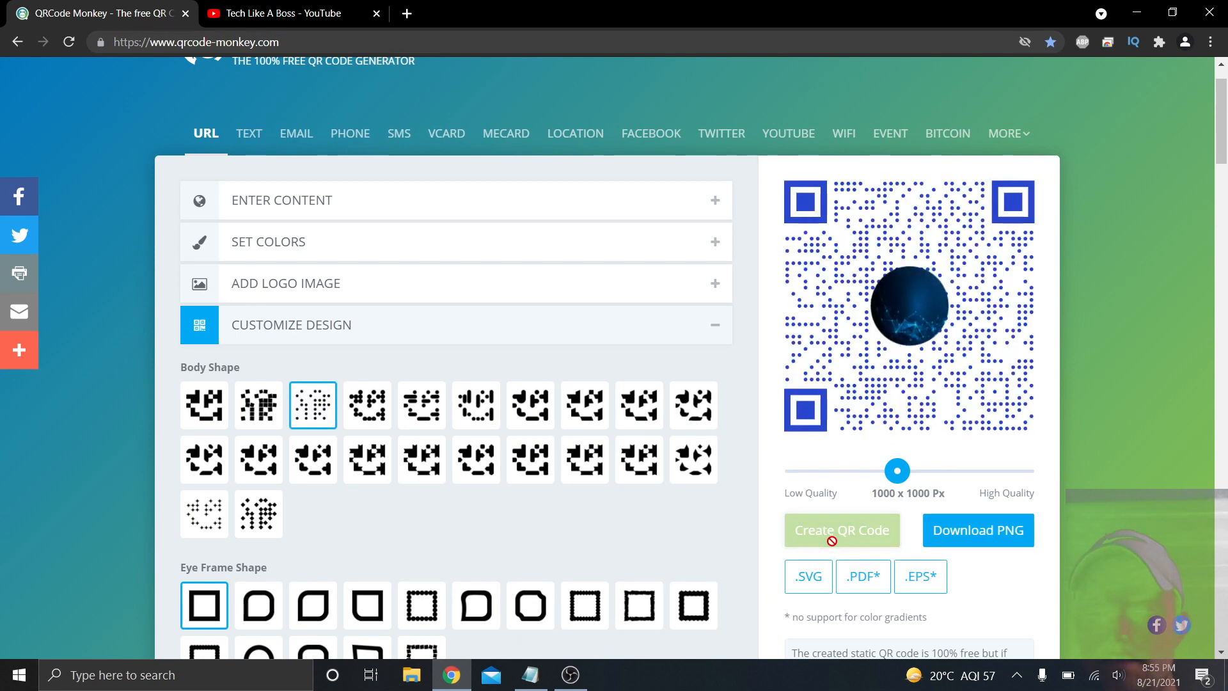
pyautogui.click(599, 474)
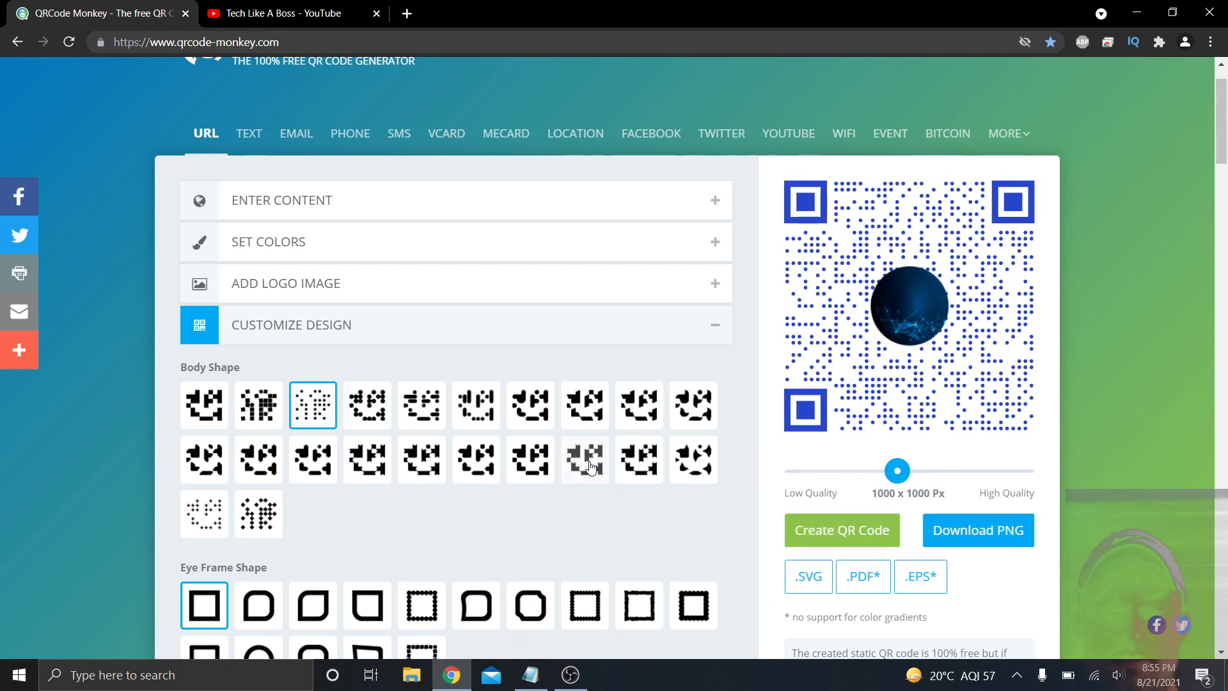
pyautogui.click(831, 525)
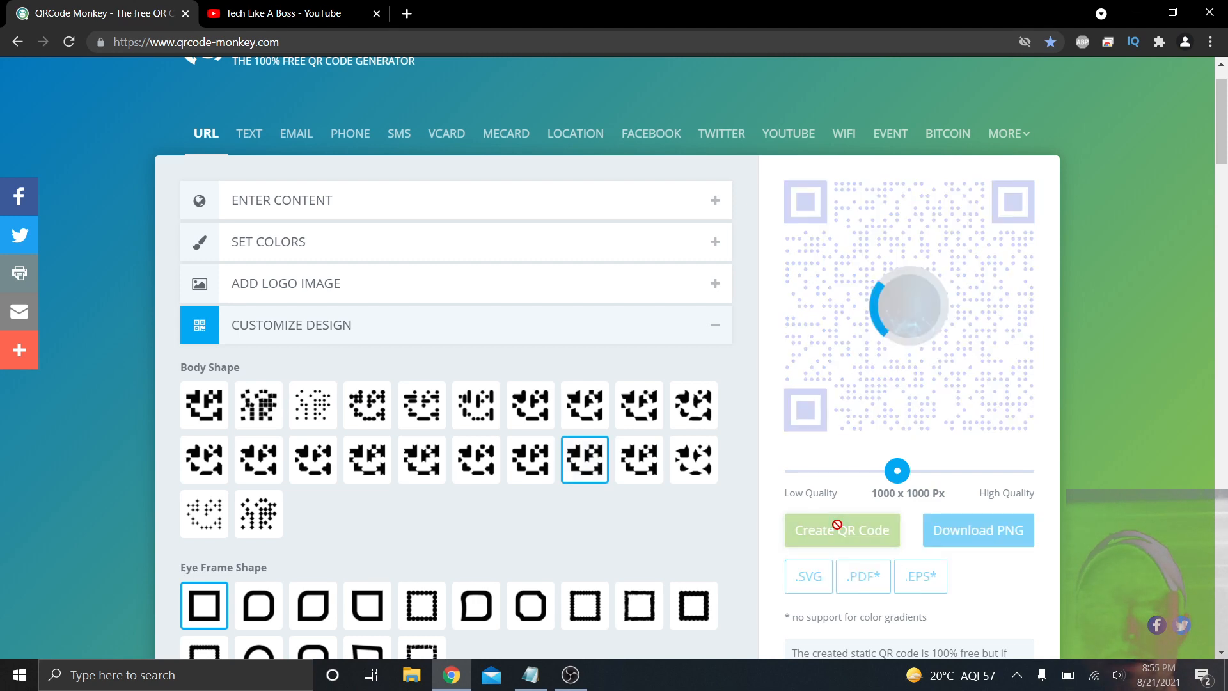
pyautogui.click(205, 525)
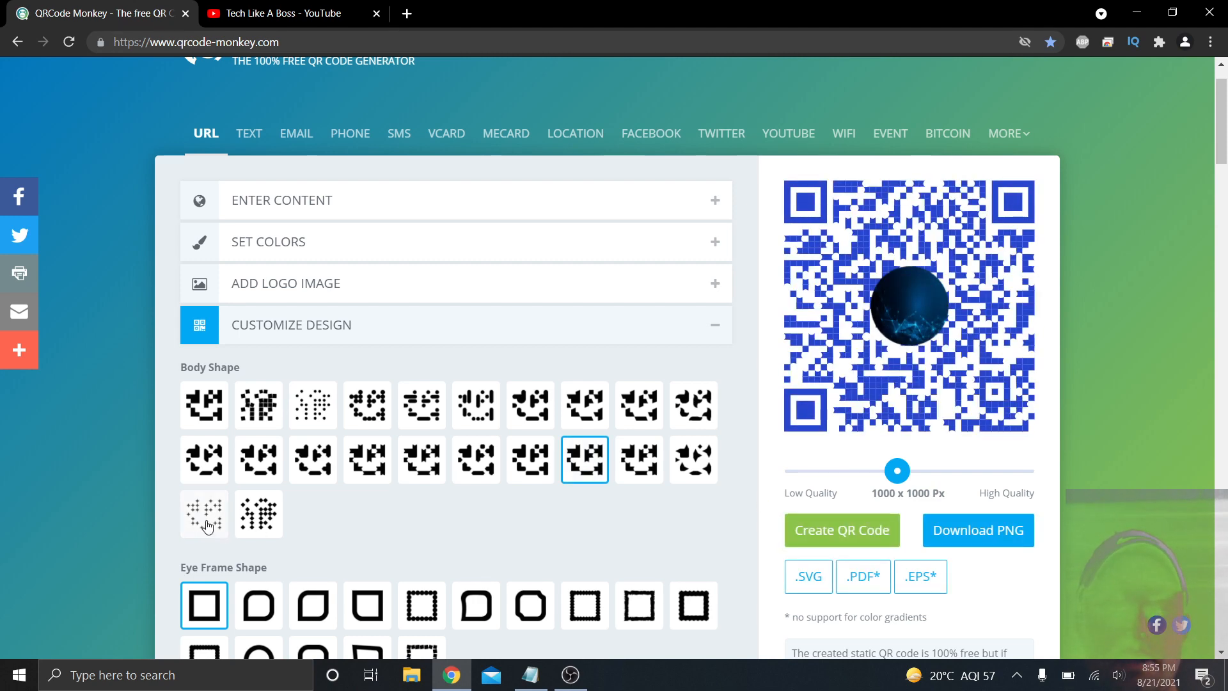
pyautogui.click(838, 530)
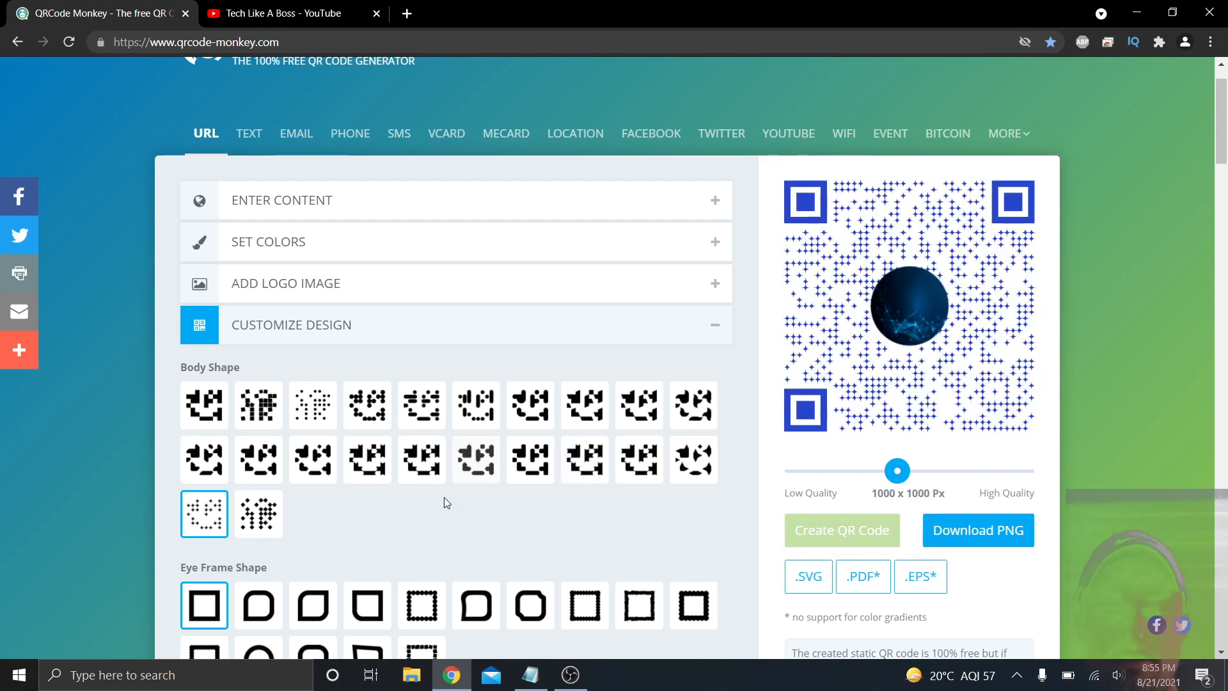
# - Set the eye frame to the sixth shape, an uneven rounded square, and the eye ball to a circle, regenerating the code after each
pyautogui.scroll(-1, 440, 497)
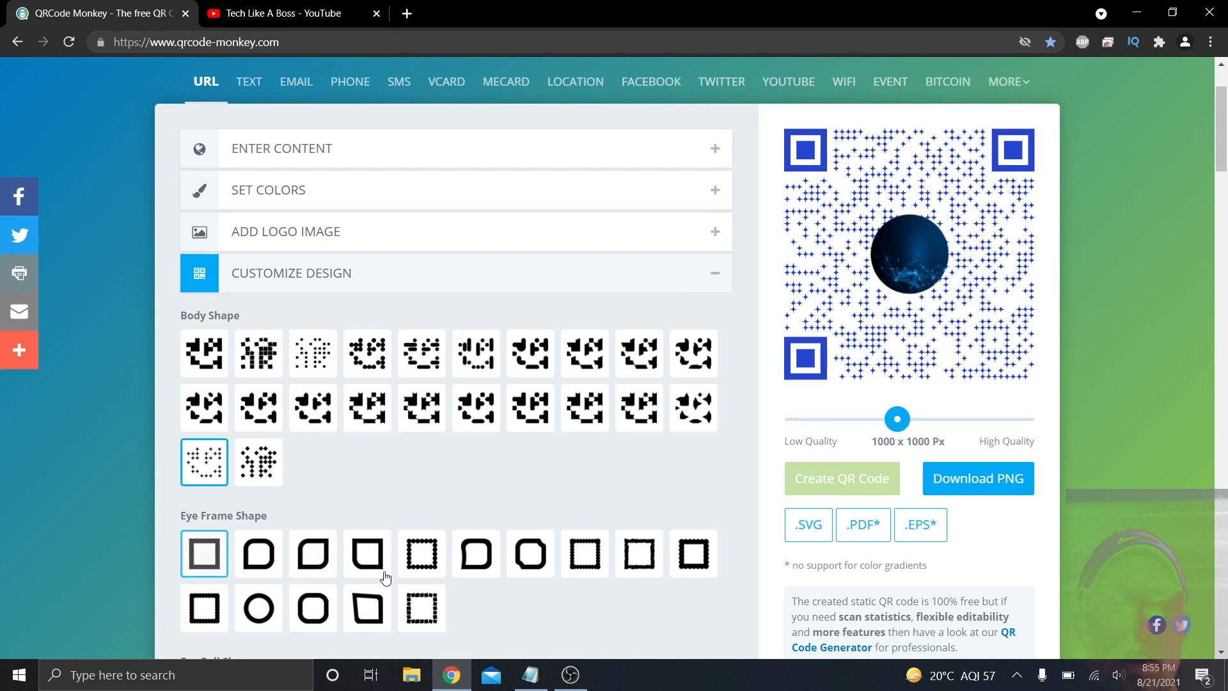
pyautogui.click(475, 554)
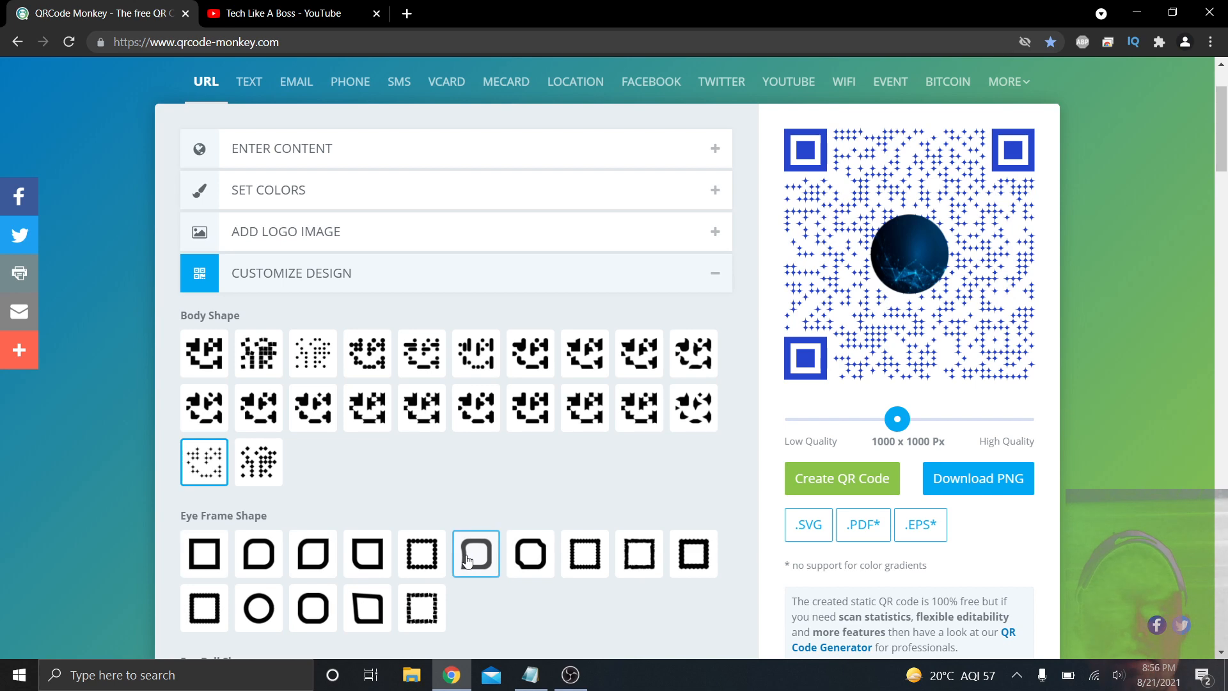
pyautogui.click(856, 479)
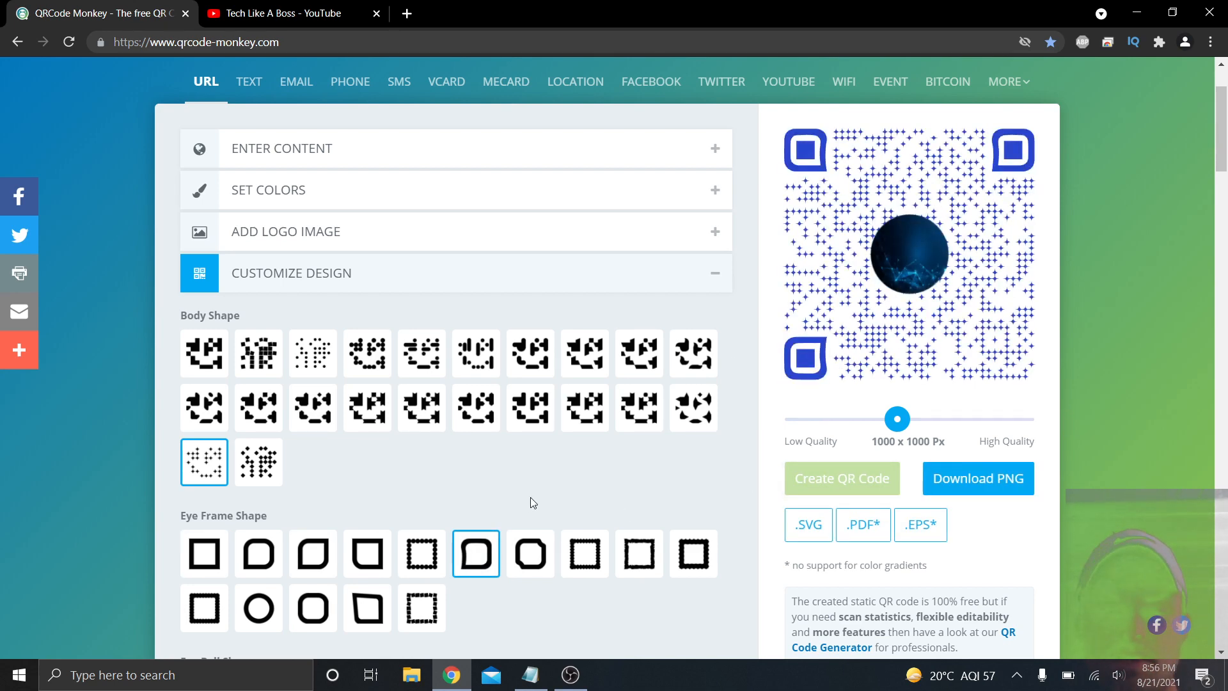
pyautogui.scroll(-3, 528, 496)
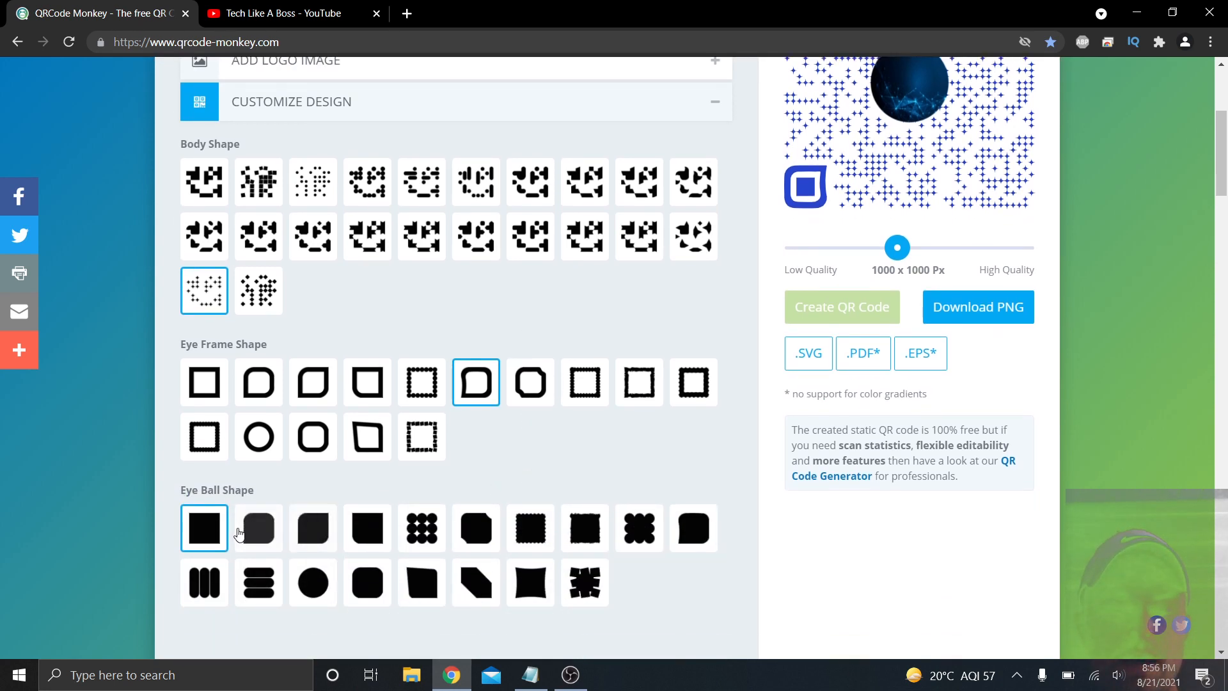
pyautogui.click(313, 582)
pyautogui.click(855, 307)
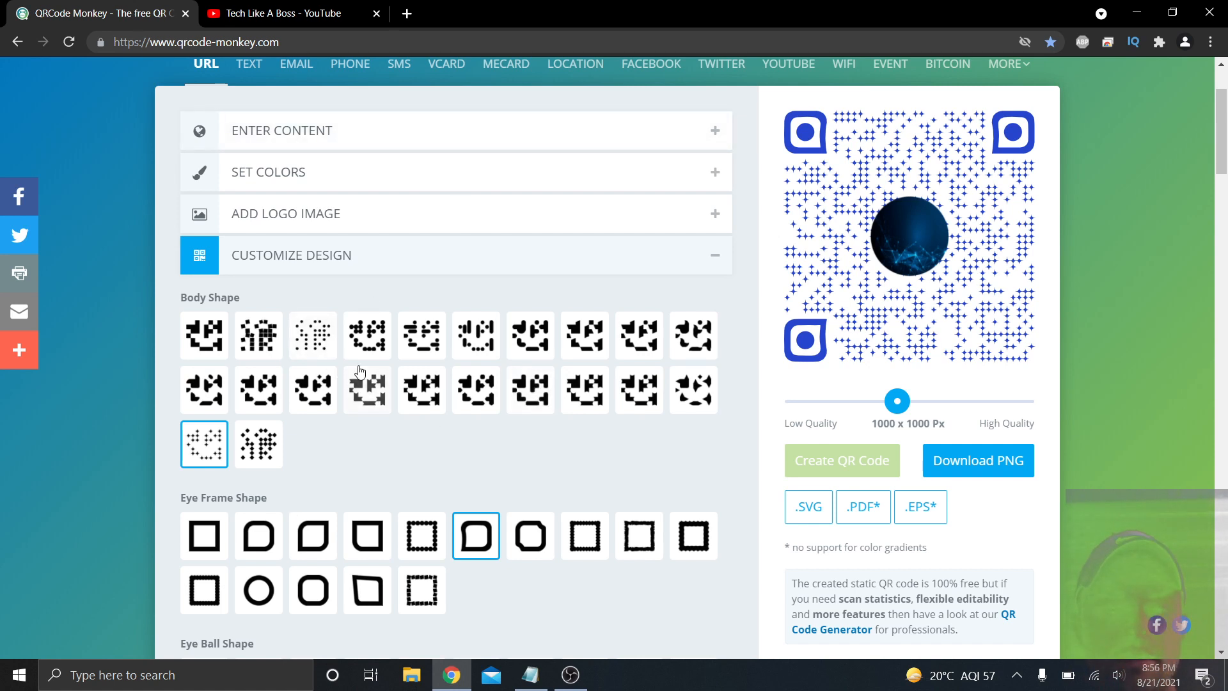
# - Set the QR code's body shape back to the default square pattern and regenerate the code
pyautogui.click(207, 343)
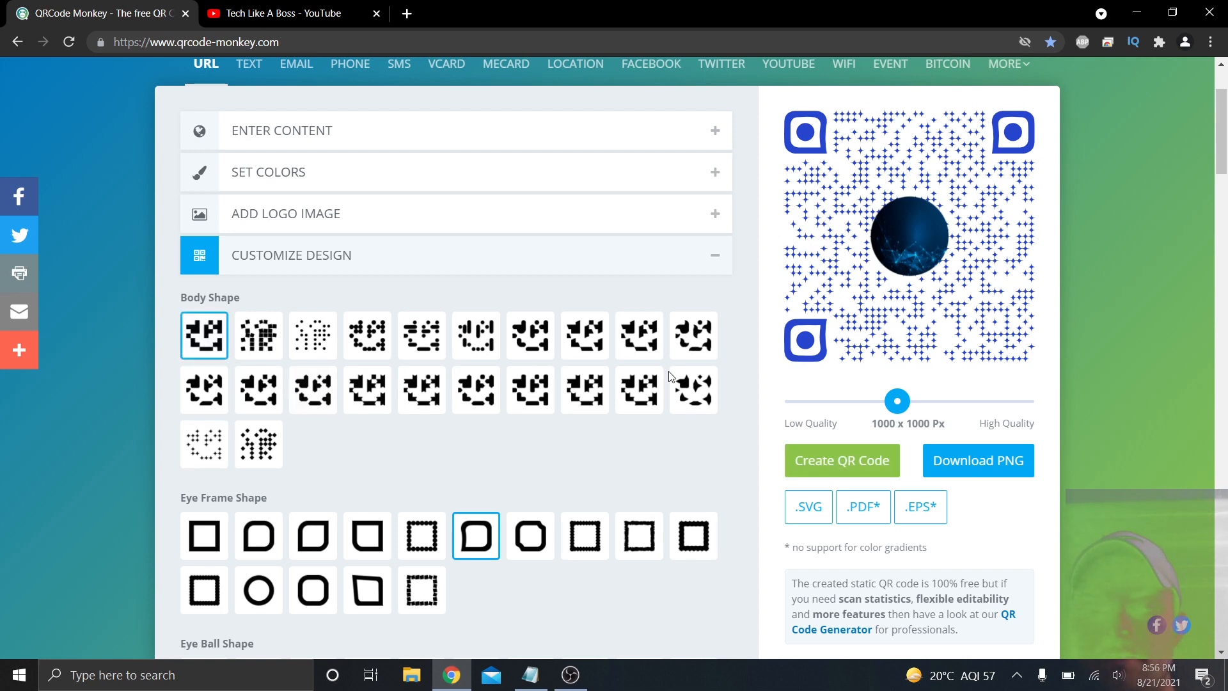
pyautogui.click(825, 466)
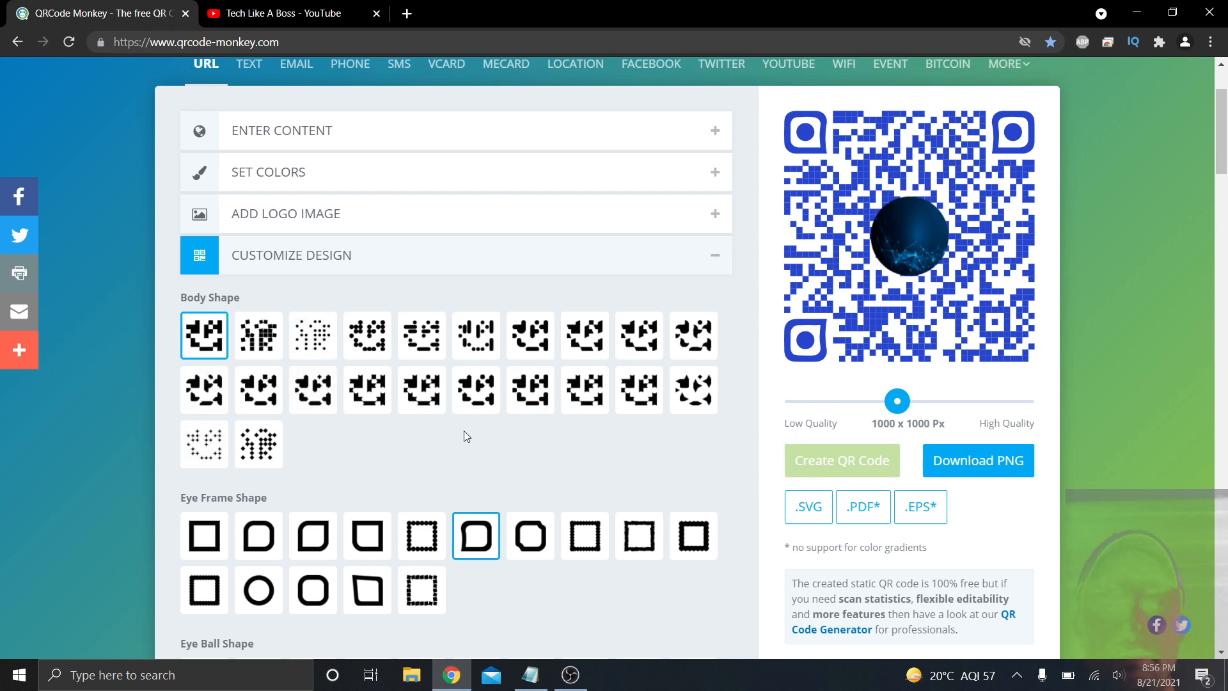
# - Try the small-plus body shape again and return to the default square pattern, regenerating the code each time
pyautogui.click(199, 461)
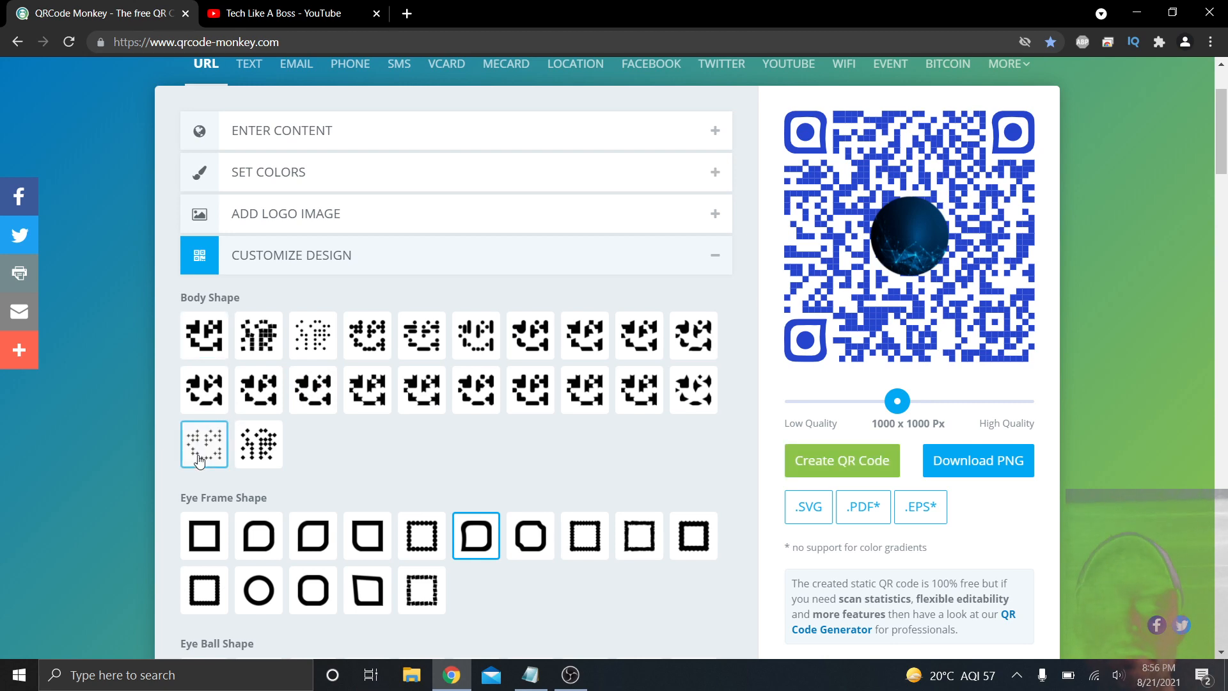
pyautogui.click(823, 466)
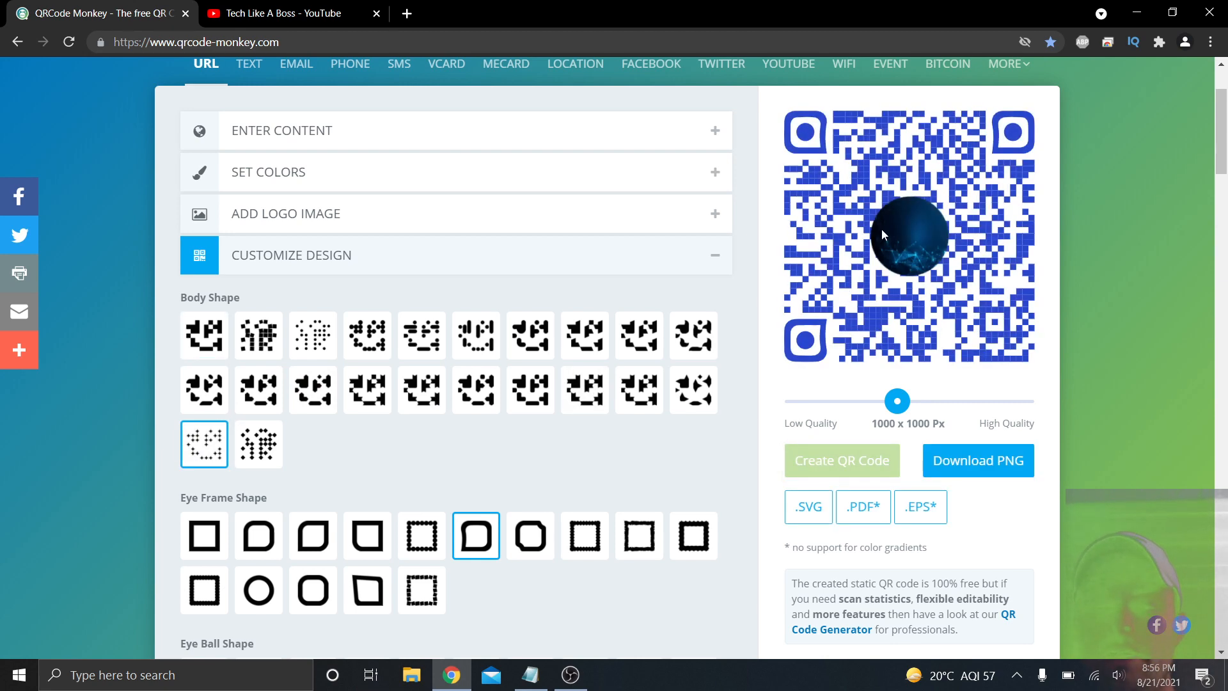
pyautogui.click(206, 346)
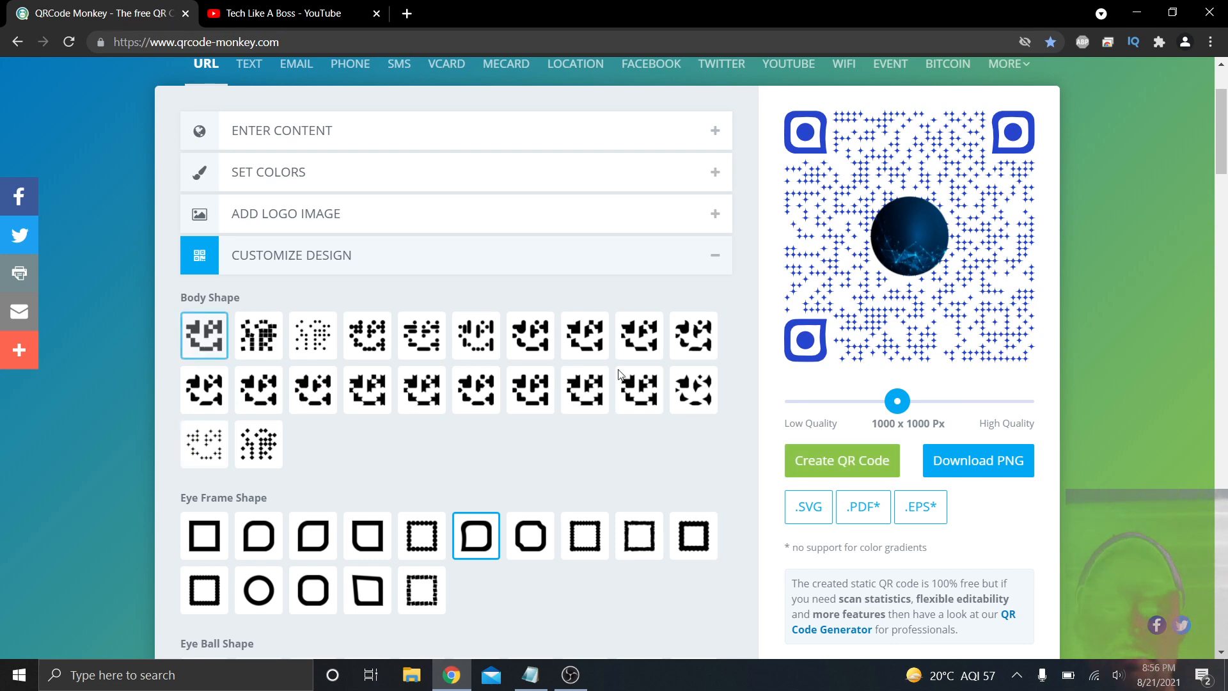
pyautogui.click(871, 461)
# - Download the QR code as a PNG at 1000 x 1000 Px quality and close the advertisement popup
pyautogui.scroll(-2, 1203, 398)
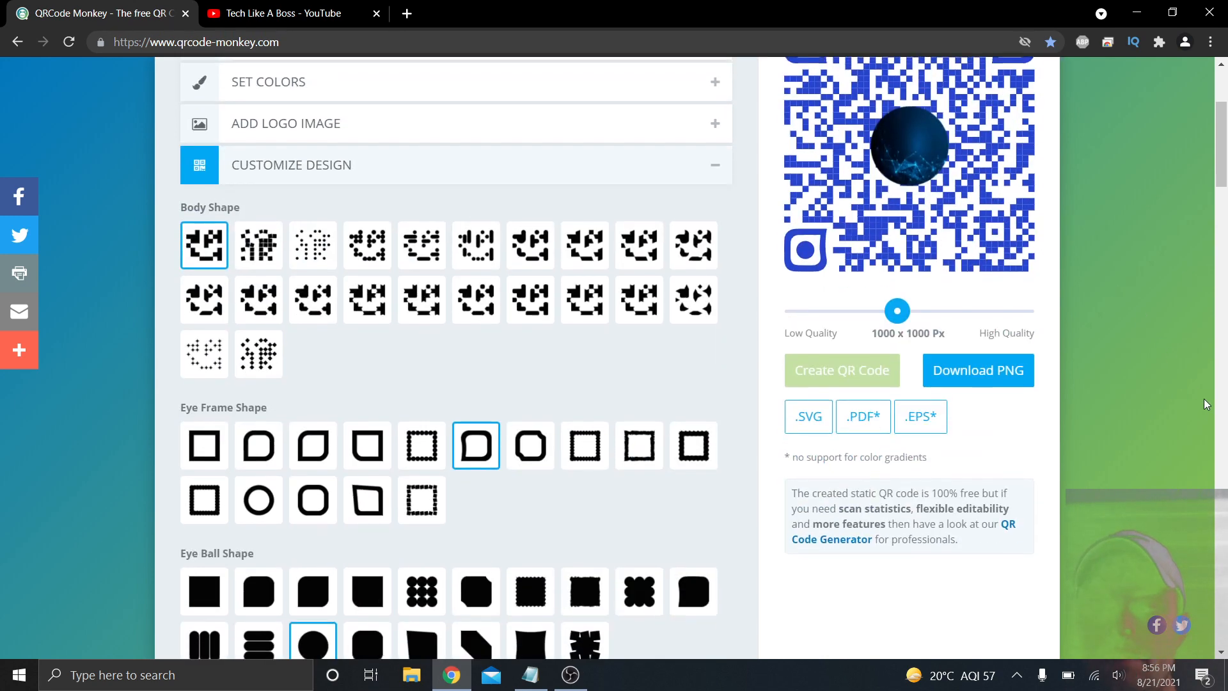
pyautogui.scroll(2, 1203, 397)
pyautogui.scroll(-4, 1203, 398)
pyautogui.scroll(3, 1203, 398)
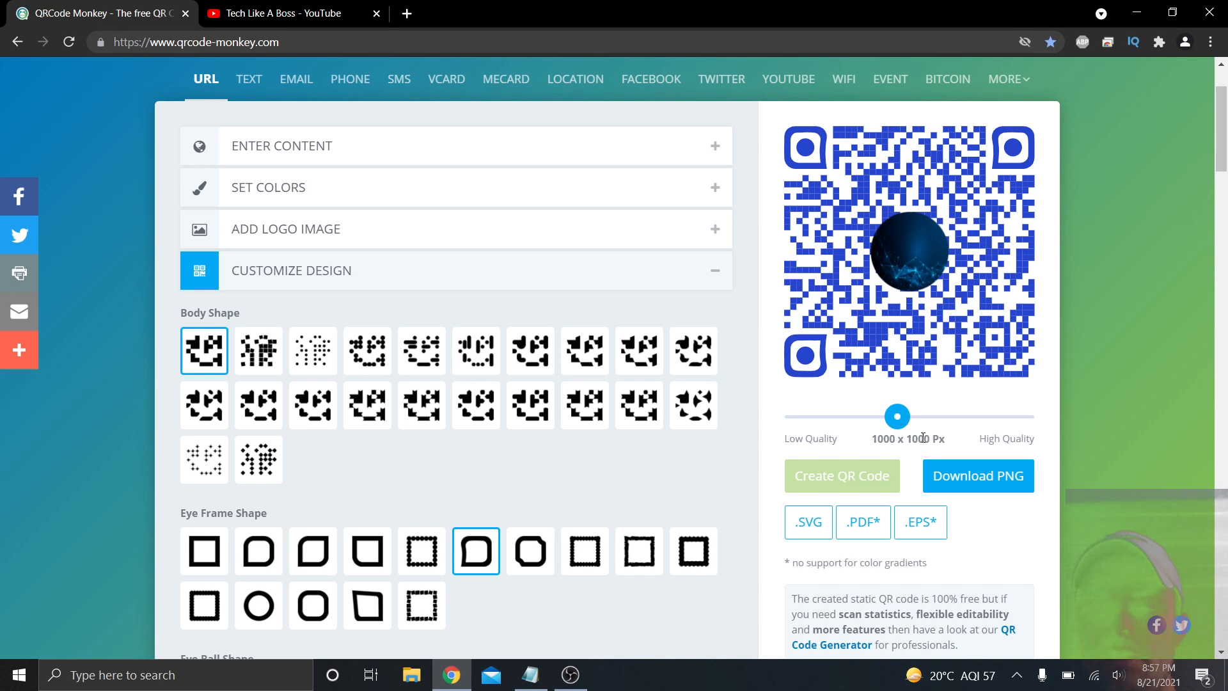
pyautogui.moveTo(898, 417)
pyautogui.mouseDown()
pyautogui.moveTo(1042, 415)
pyautogui.moveTo(899, 420)
pyautogui.mouseUp()
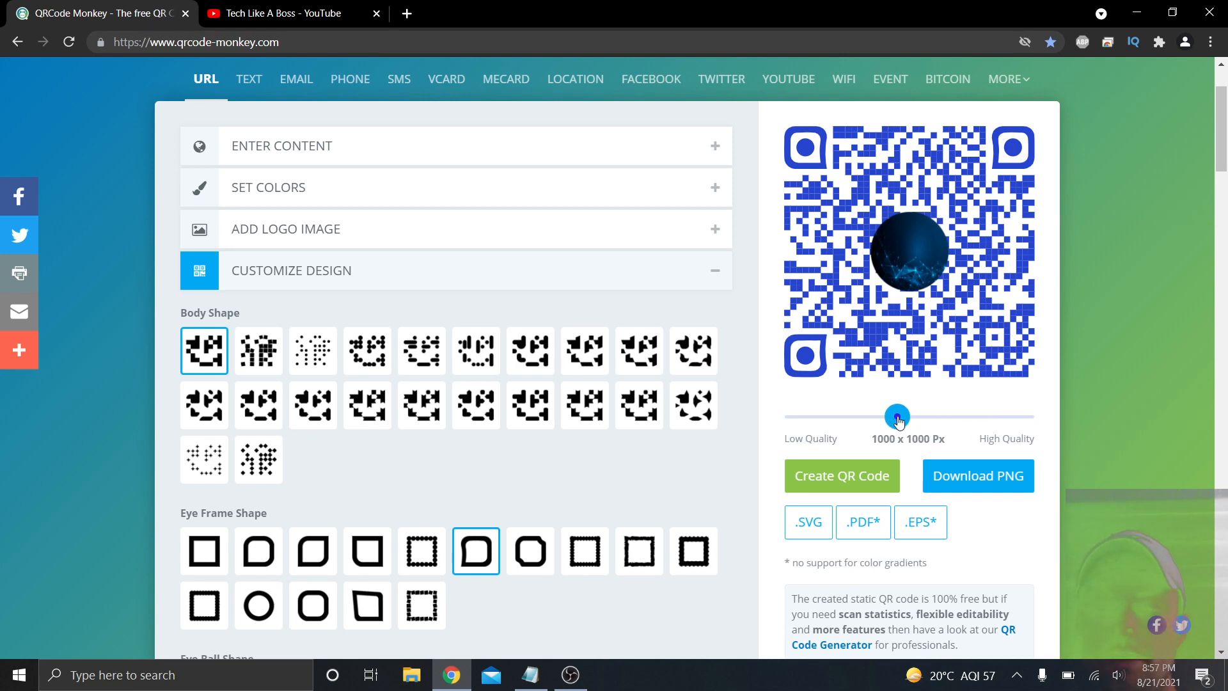
pyautogui.click(959, 475)
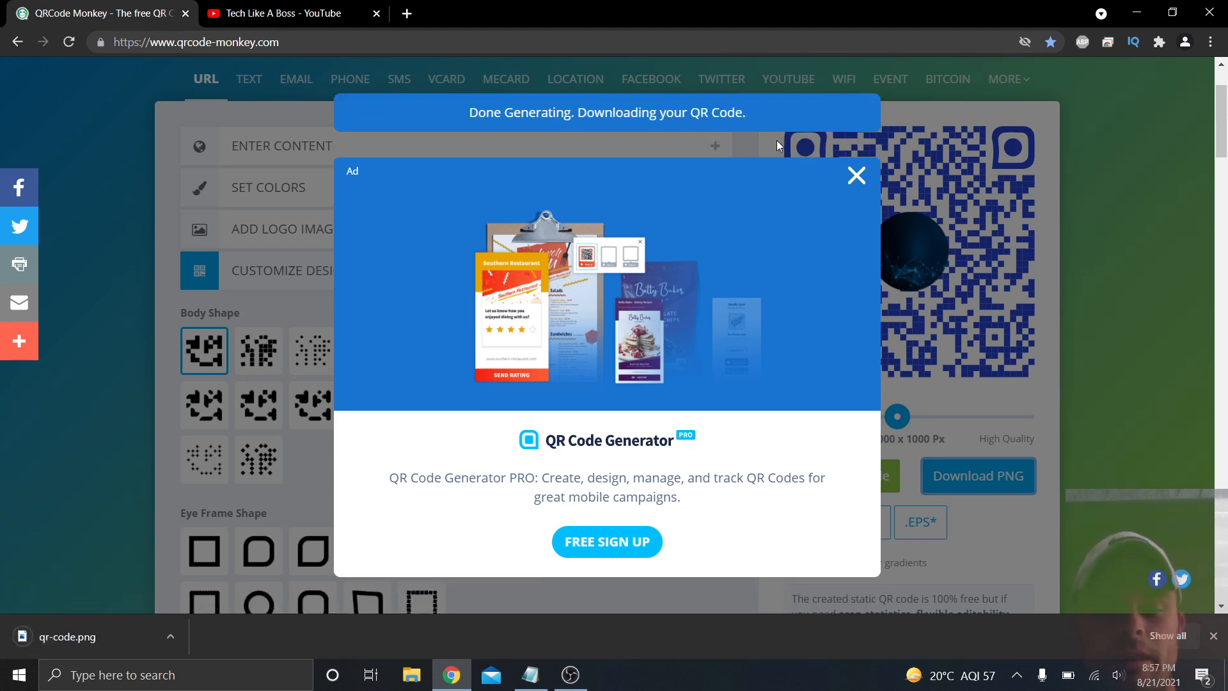
pyautogui.click(856, 176)
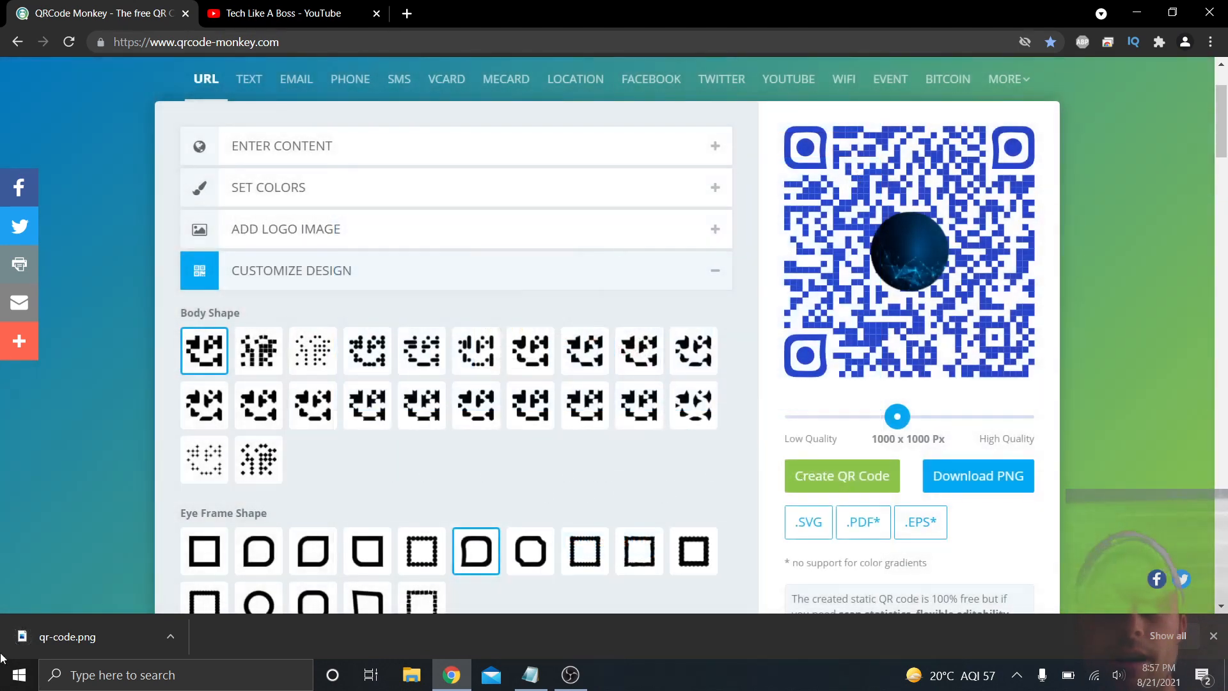
# - Open the downloaded qr-code.png in Photos to check the finished code, and close the viewer
pyautogui.click(70, 638)
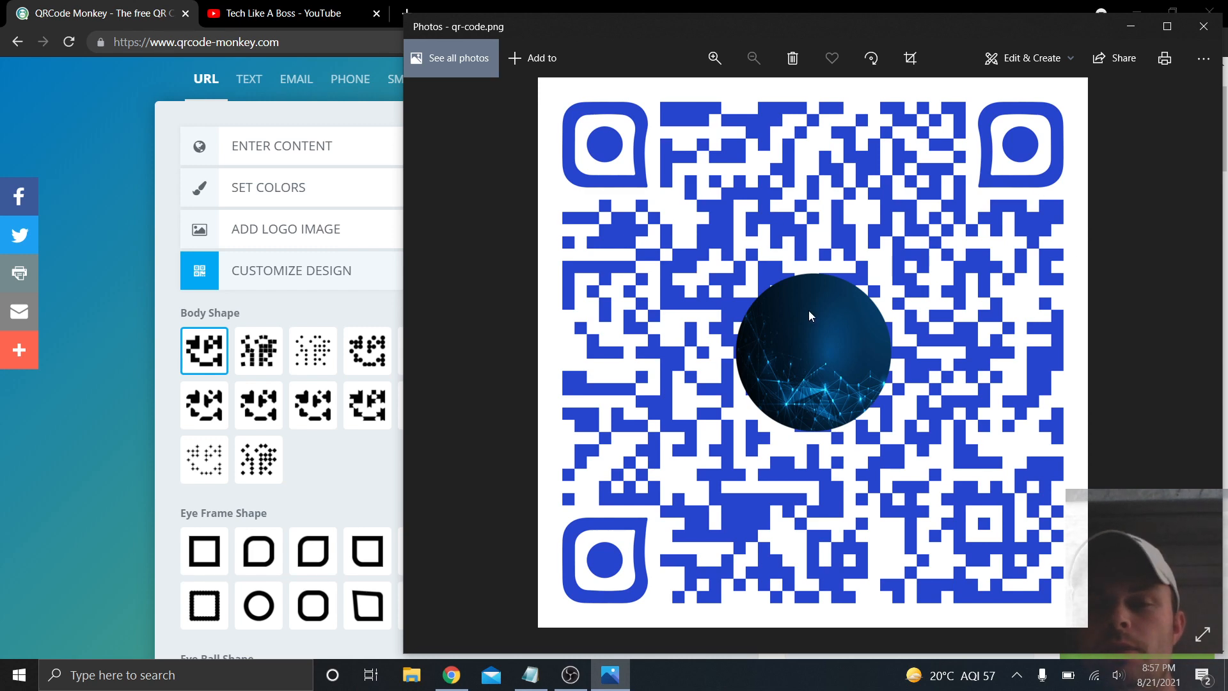
pyautogui.click(1198, 31)
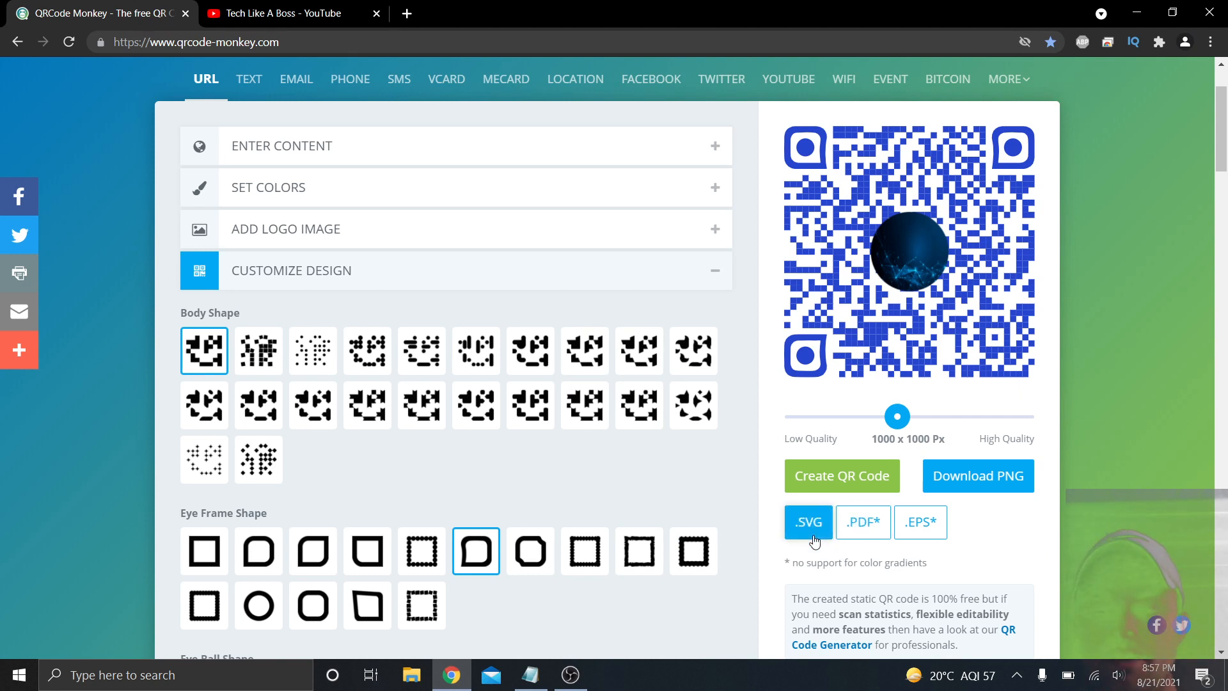
pyautogui.scroll(-2, 1023, 531)
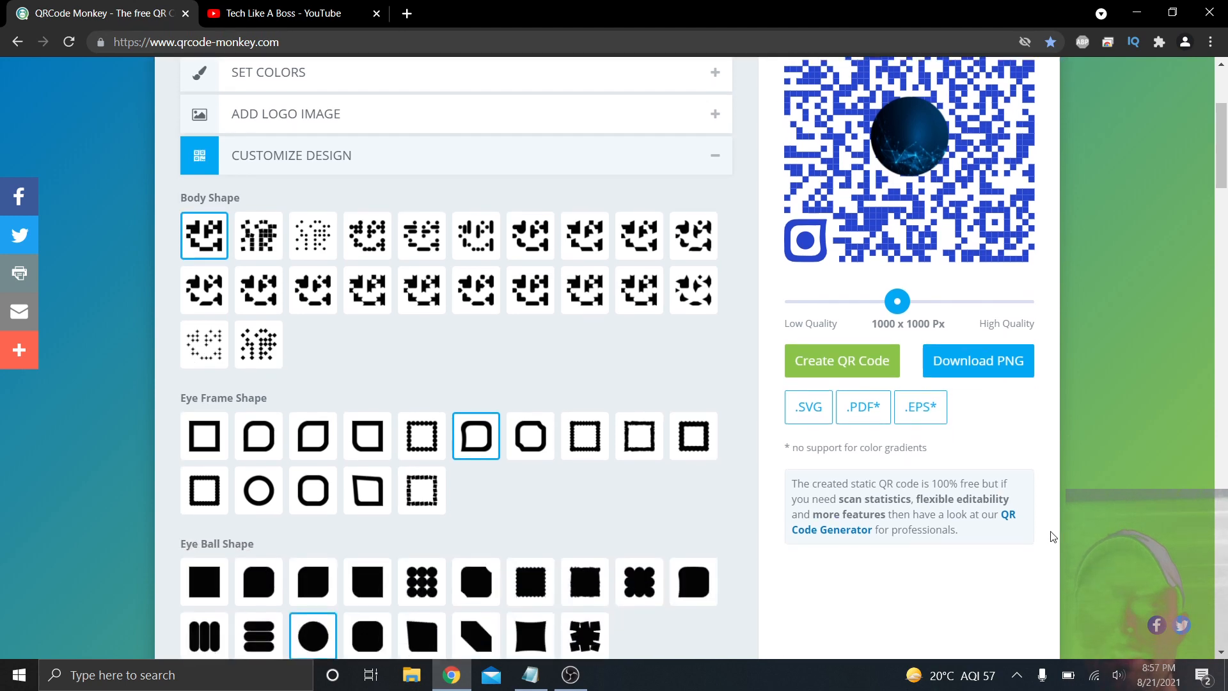
pyautogui.scroll(-1, 1053, 536)
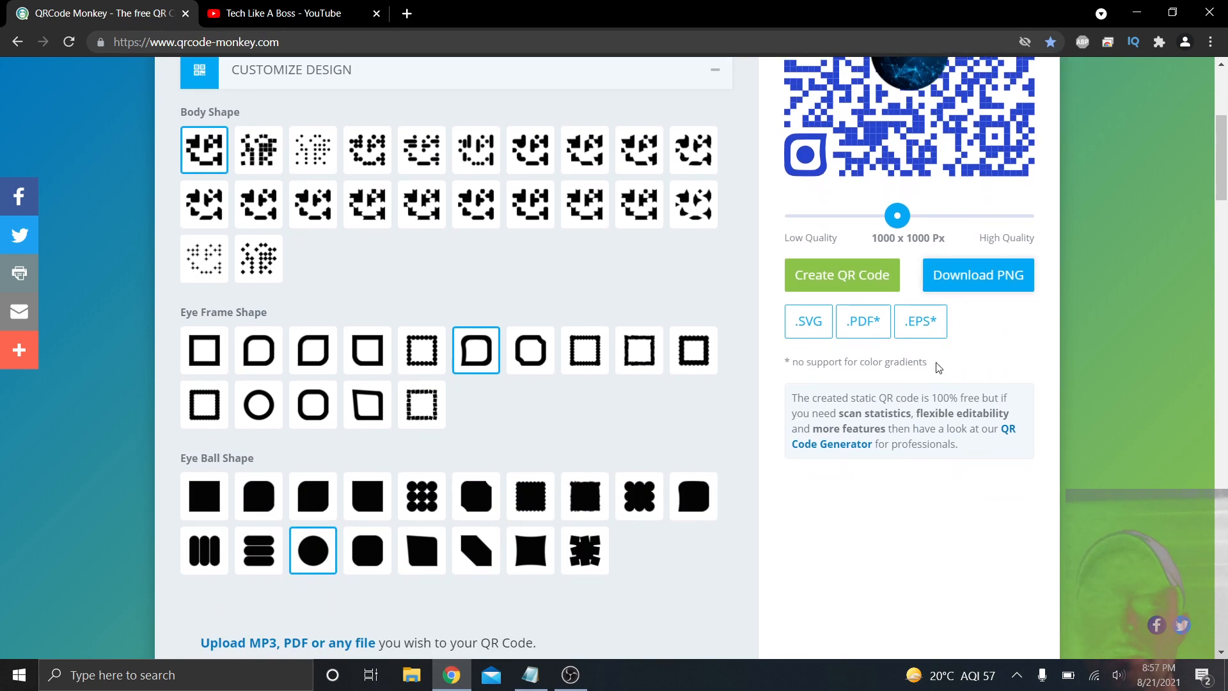
pyautogui.scroll(-2, 914, 408)
pyautogui.scroll(1, 914, 410)
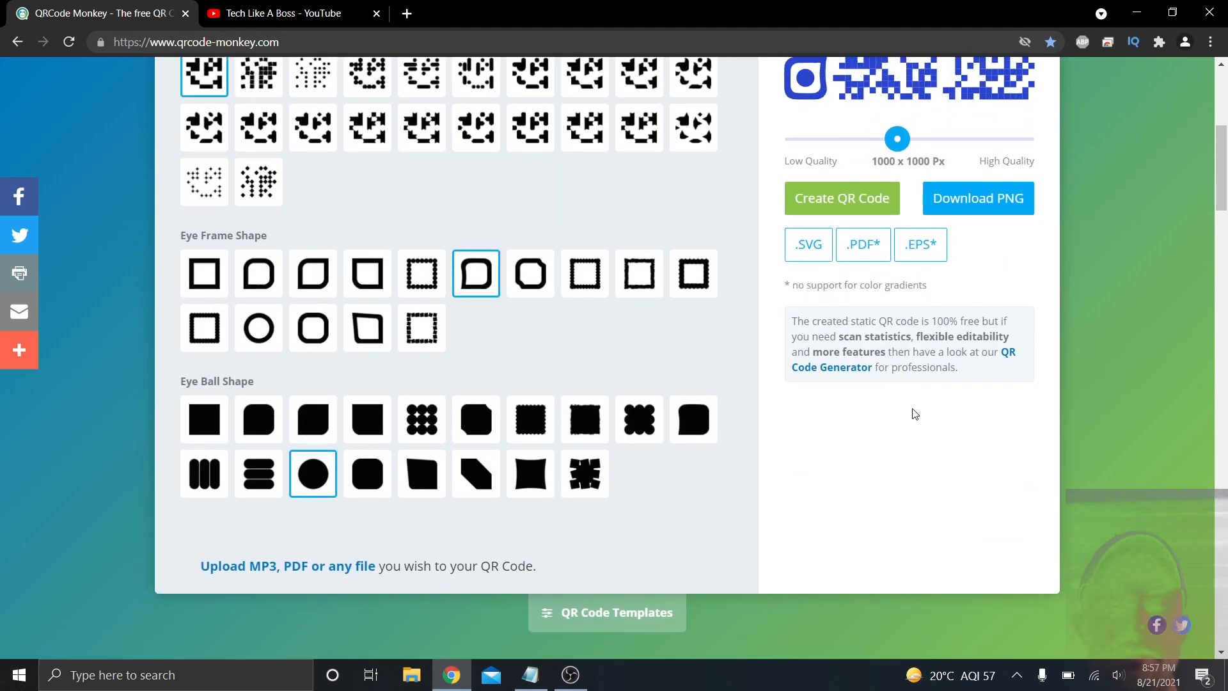
# - Switch to the Text QR code type and enter "This is my example text! Subscribe for more! Smash the like button!" as its content
pyautogui.scroll(6, 756, 450)
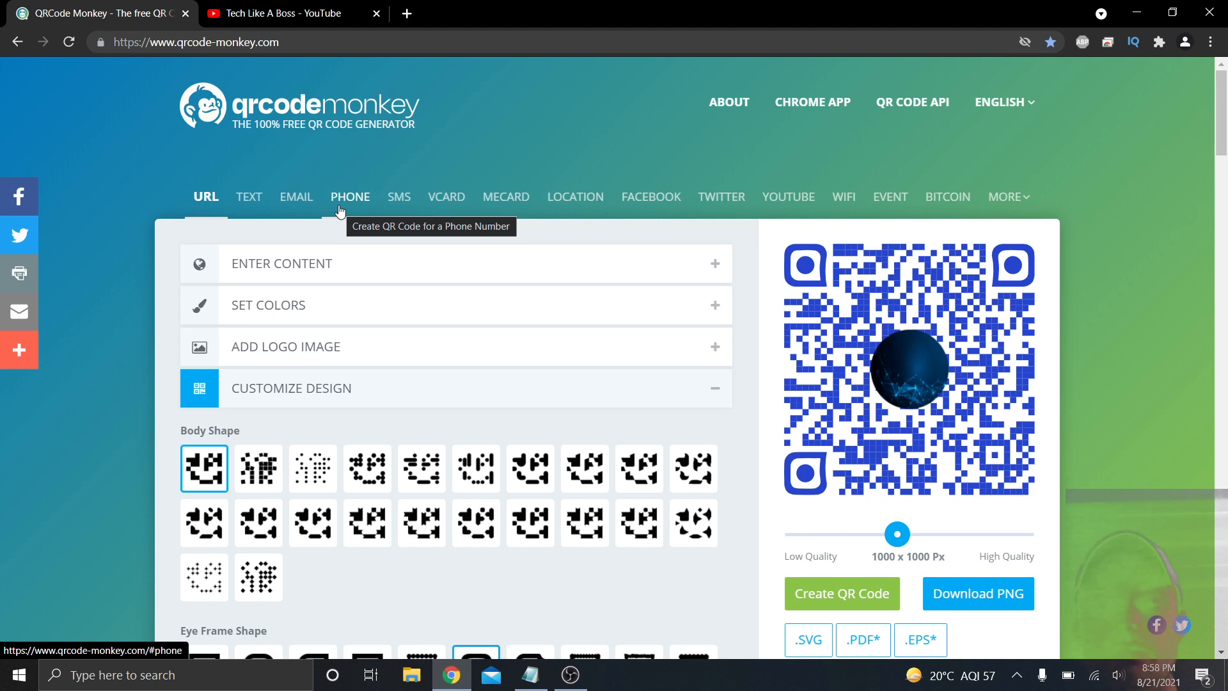
pyautogui.click(243, 204)
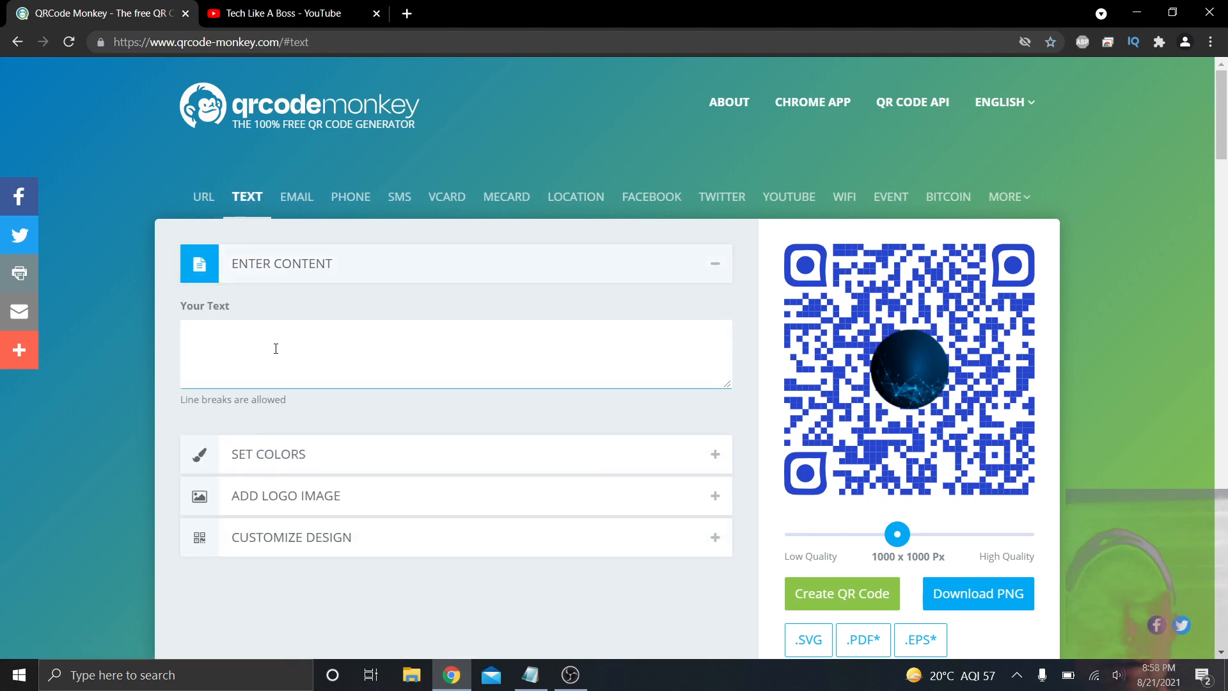
pyautogui.write('This')
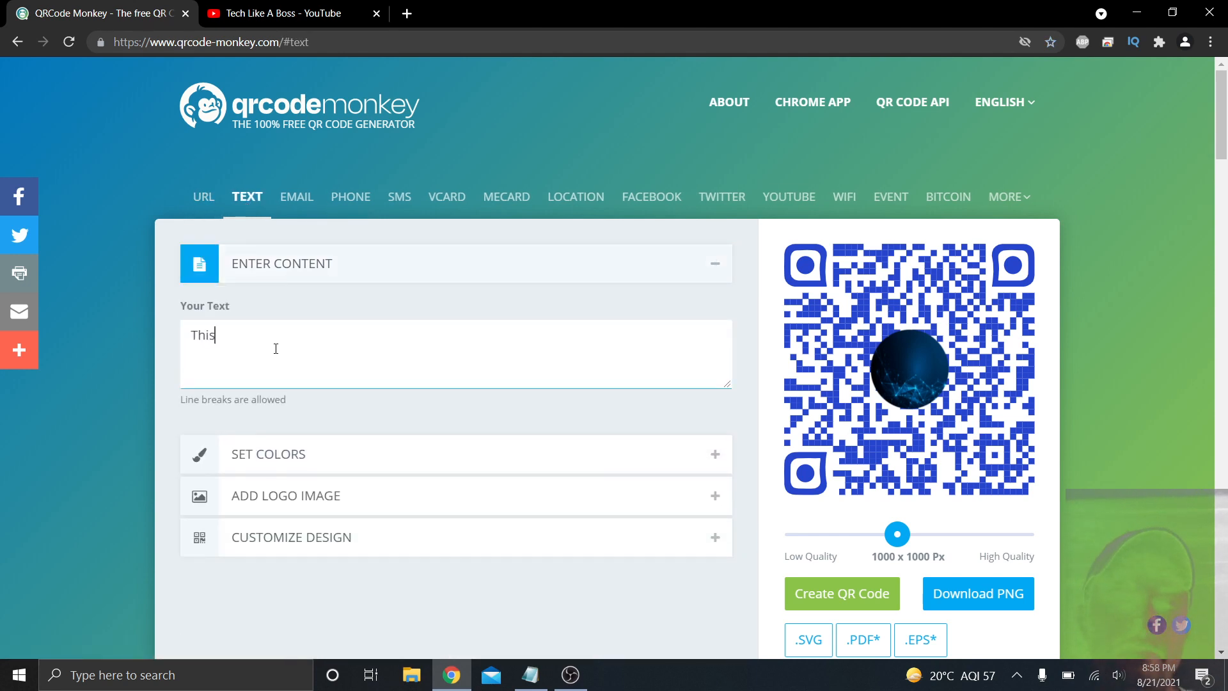
pyautogui.write(' is my exa')
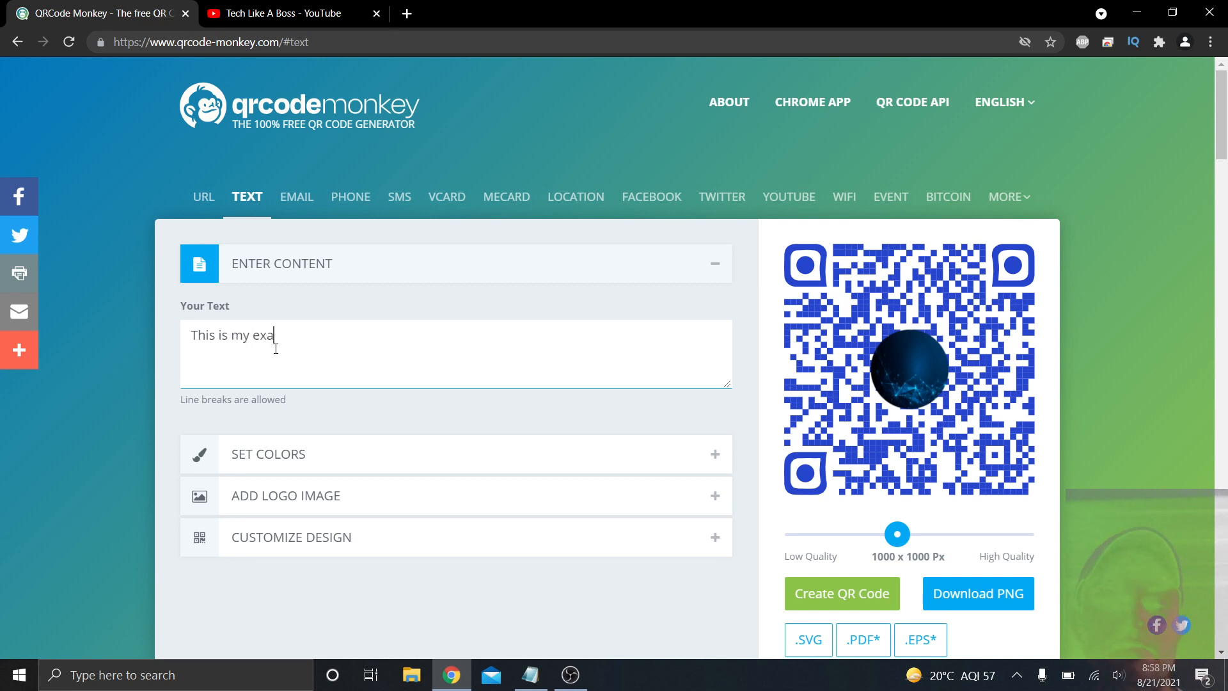
pyautogui.write('mple text! Subscribe for me')
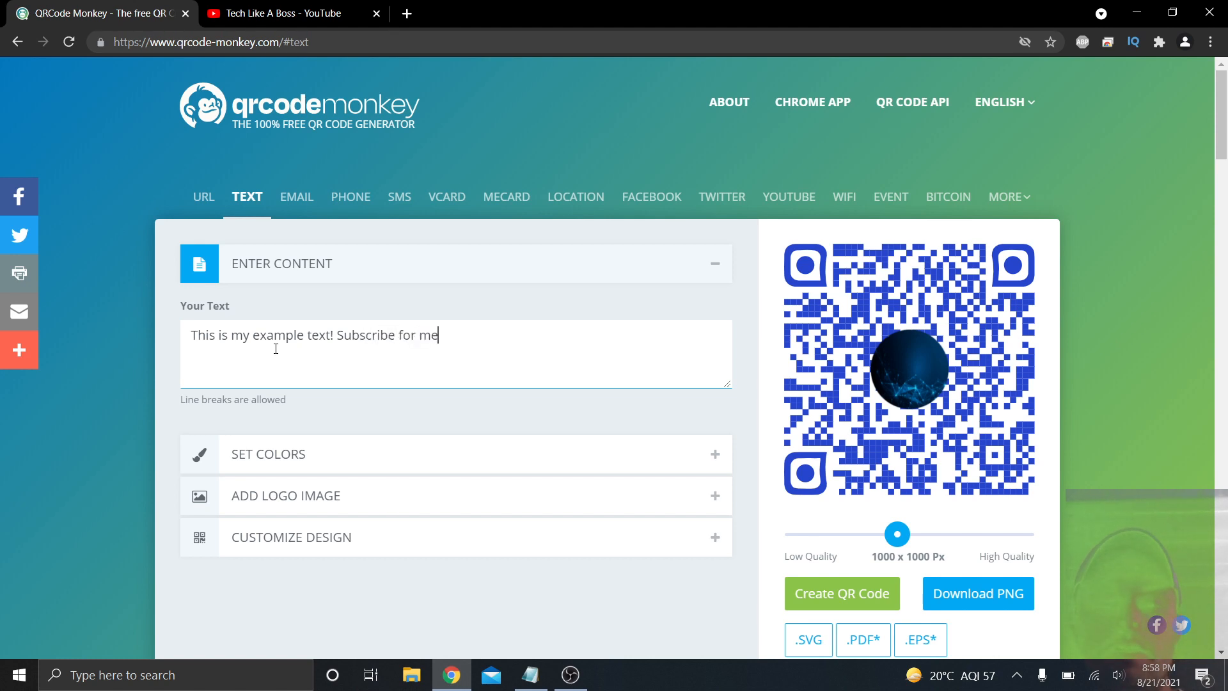
pyautogui.press('BackSpace')
pyautogui.write('ore! Smash the like button!')
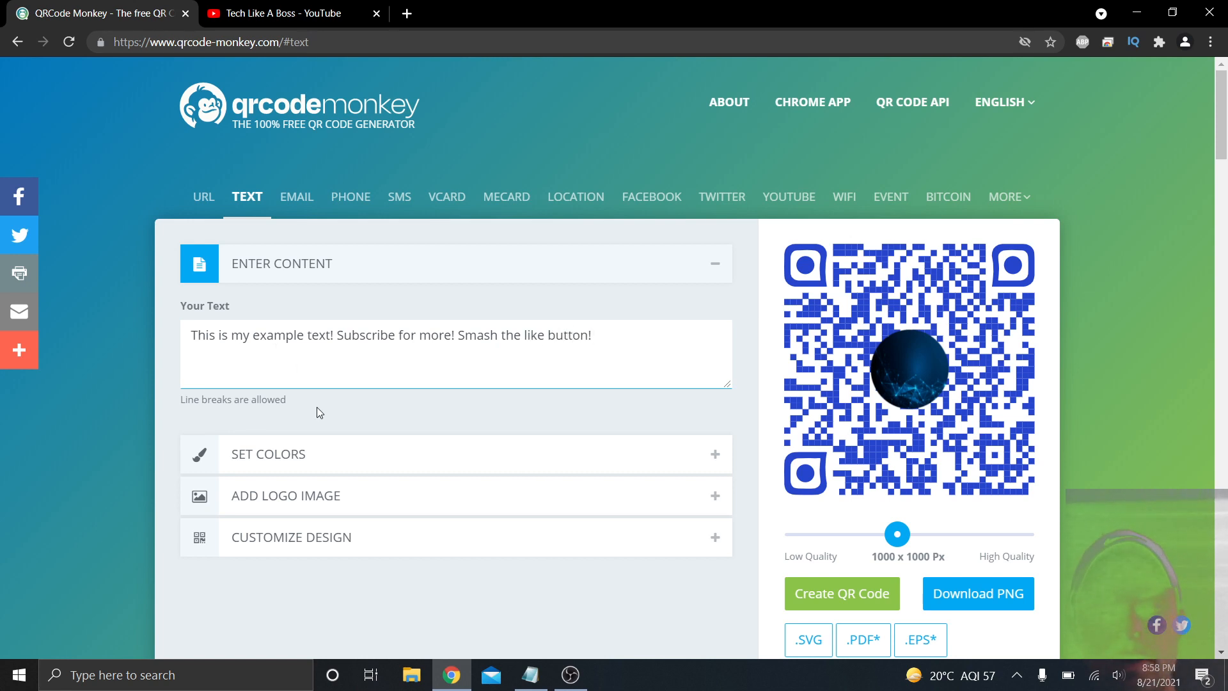
# - Set the single foreground color to magenta #A71760 and regenerate the text QR code
pyautogui.click(321, 455)
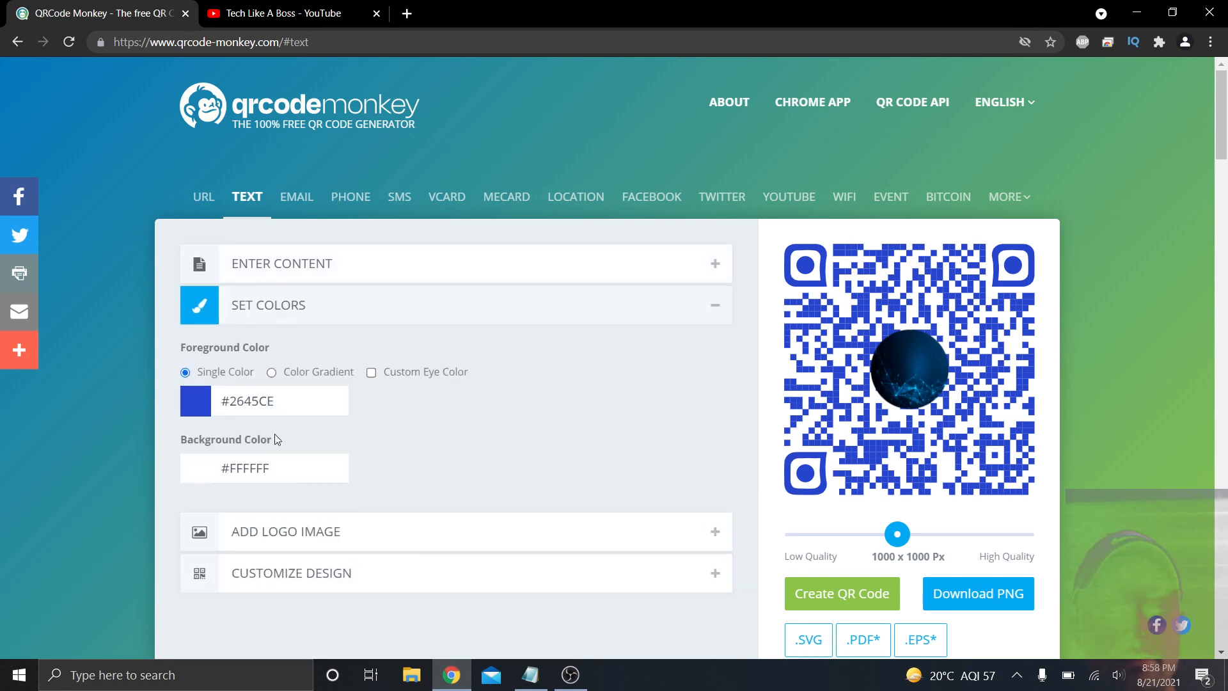
pyautogui.click(192, 404)
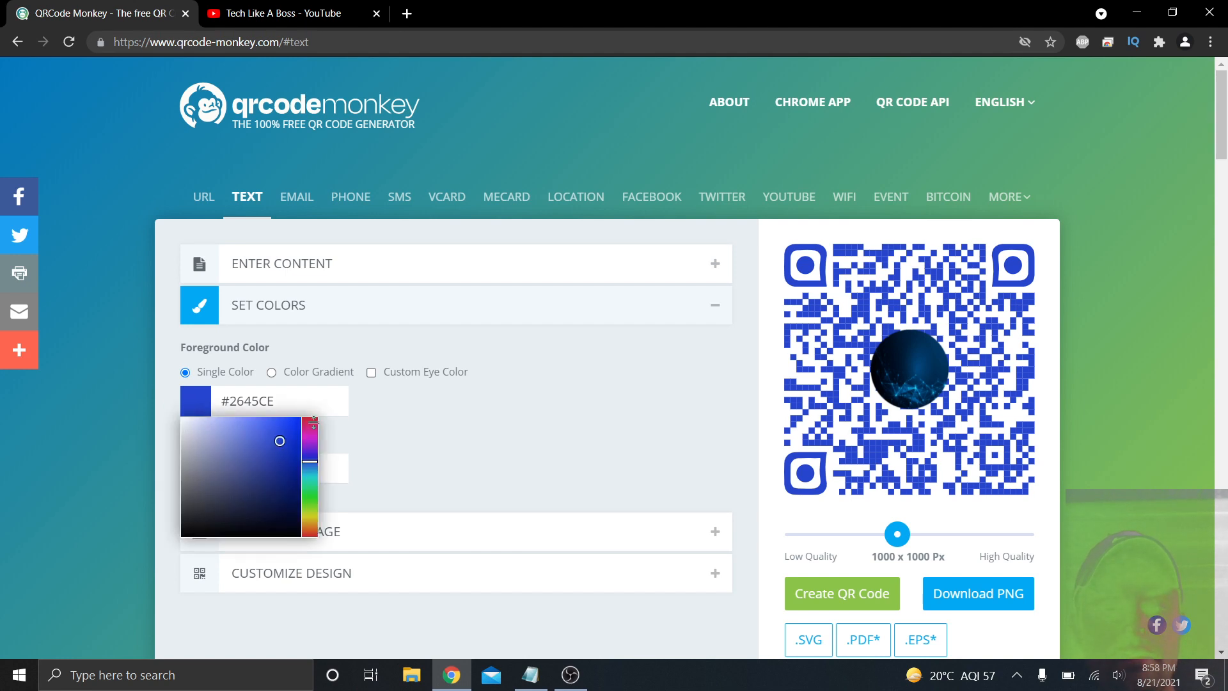
pyautogui.click(313, 427)
pyautogui.click(280, 470)
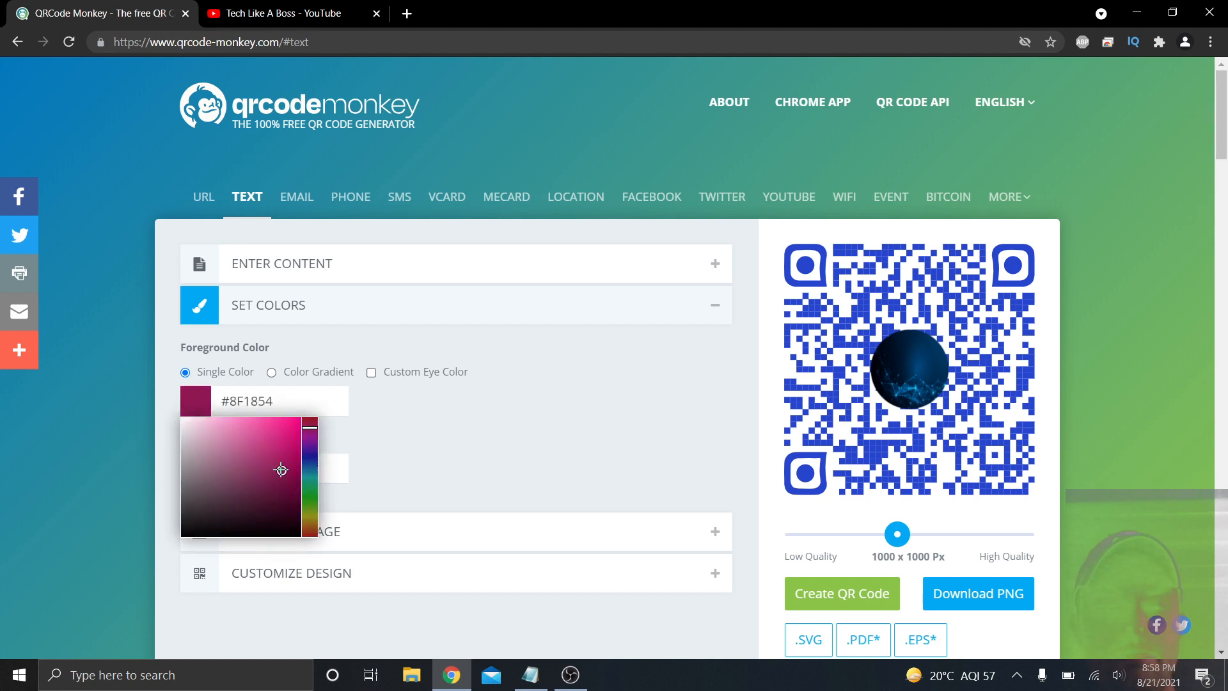
pyautogui.click(285, 458)
pyautogui.click(436, 435)
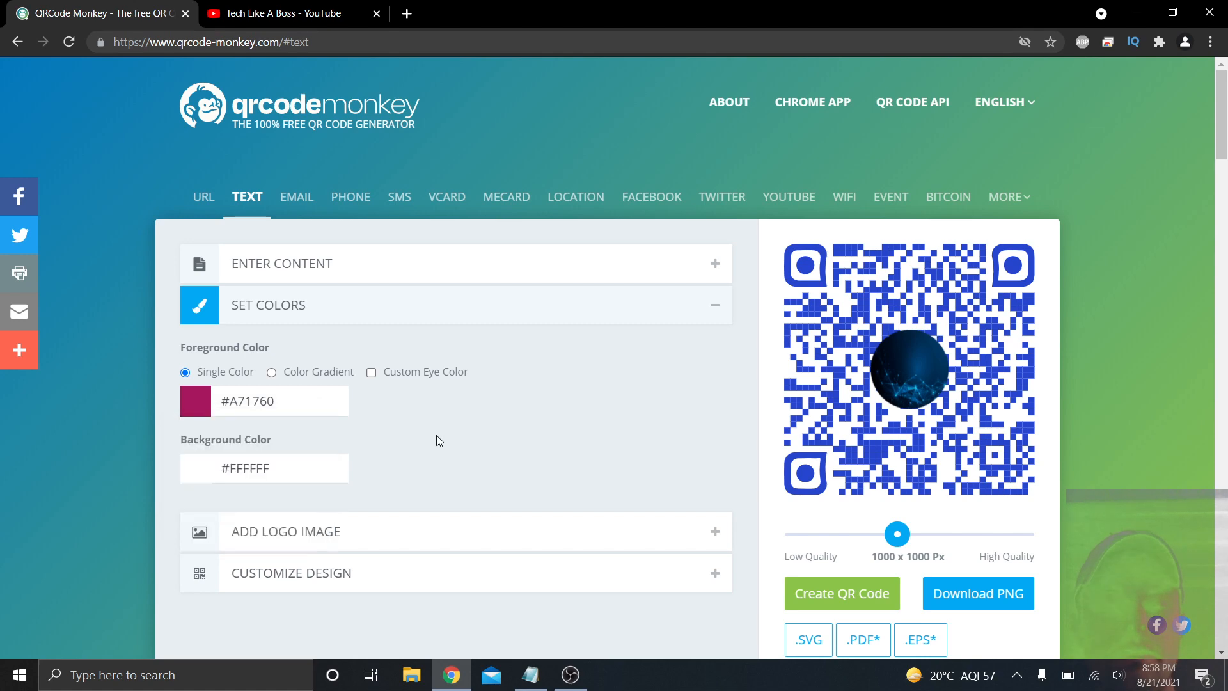
pyautogui.click(368, 543)
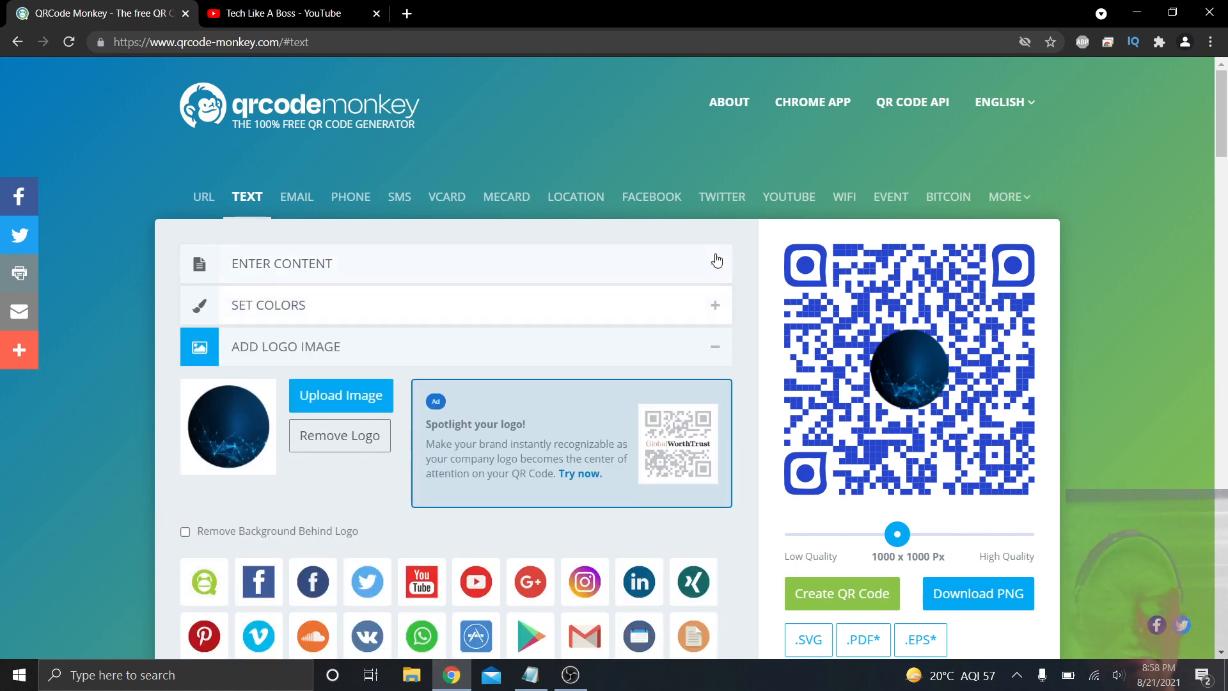
pyautogui.click(844, 587)
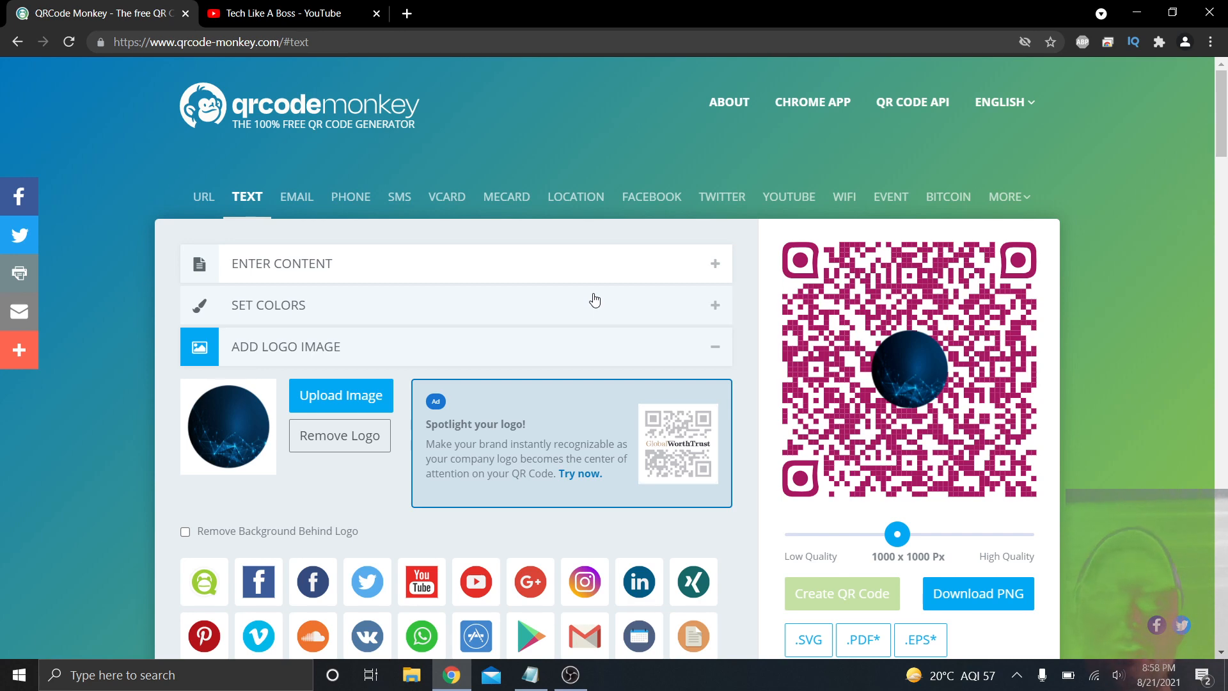
# - Replace the text content with "Tech Like A Boss YouTube" and regenerate the QR code
pyautogui.click(345, 279)
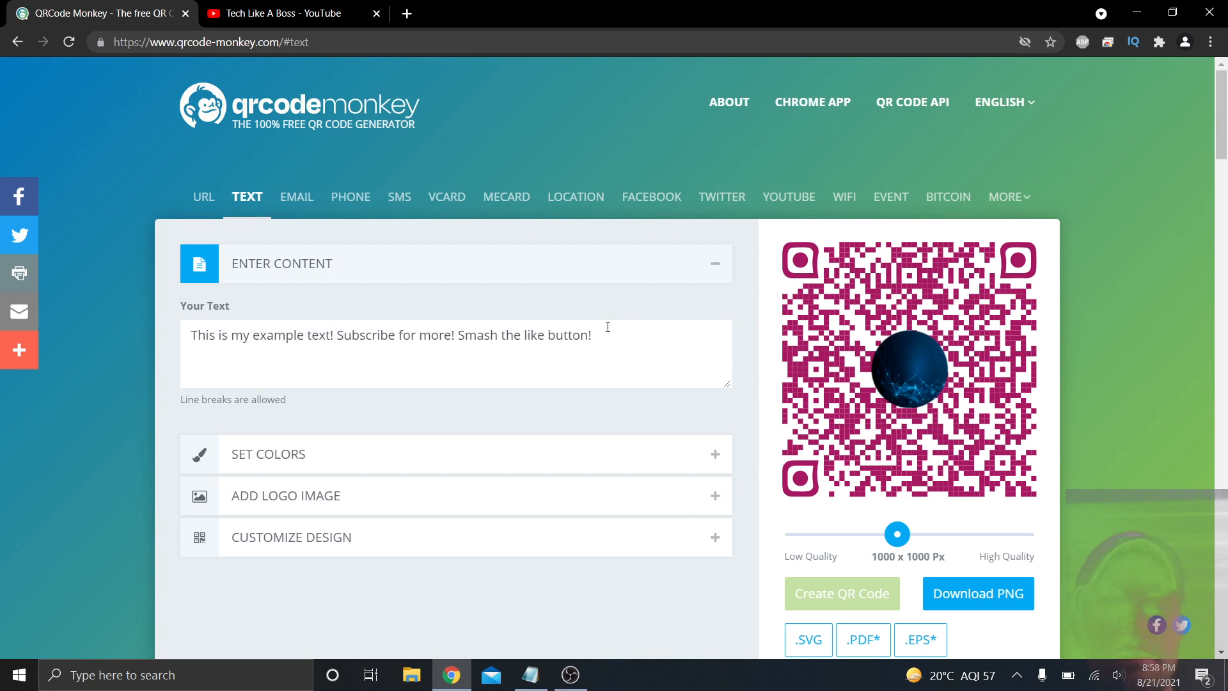
pyautogui.moveTo(603, 343); pyautogui.dragTo(3, 327)
pyautogui.write('Te')
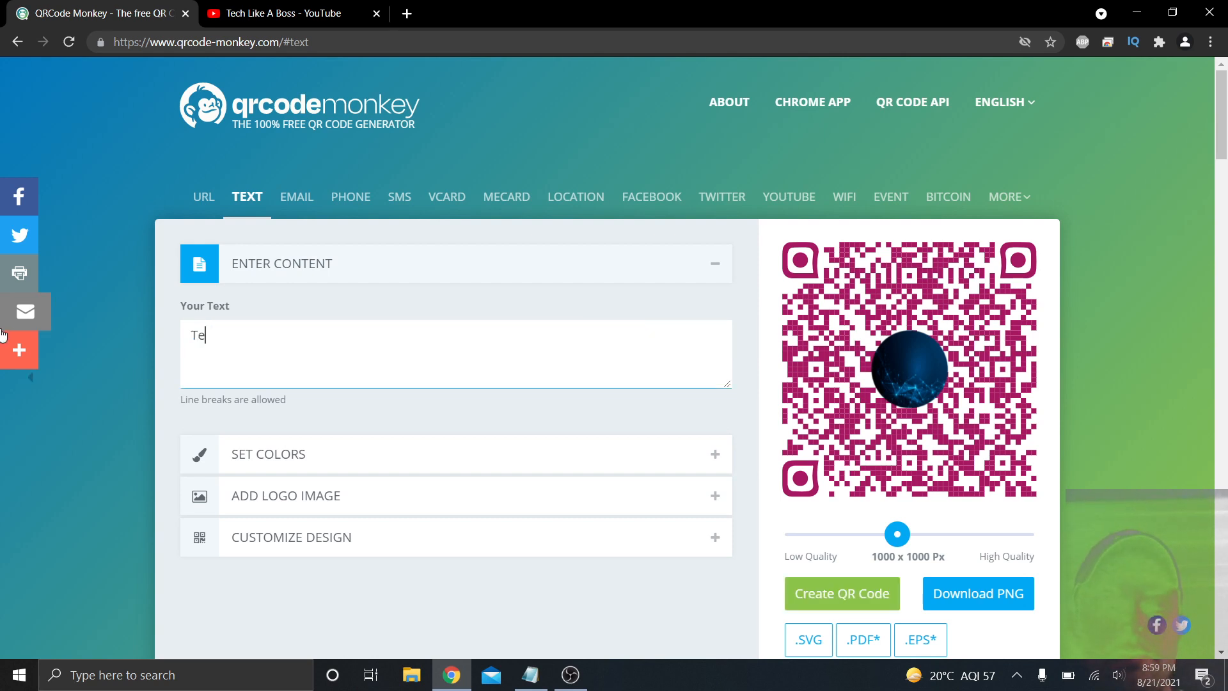
pyautogui.write('ch Like')
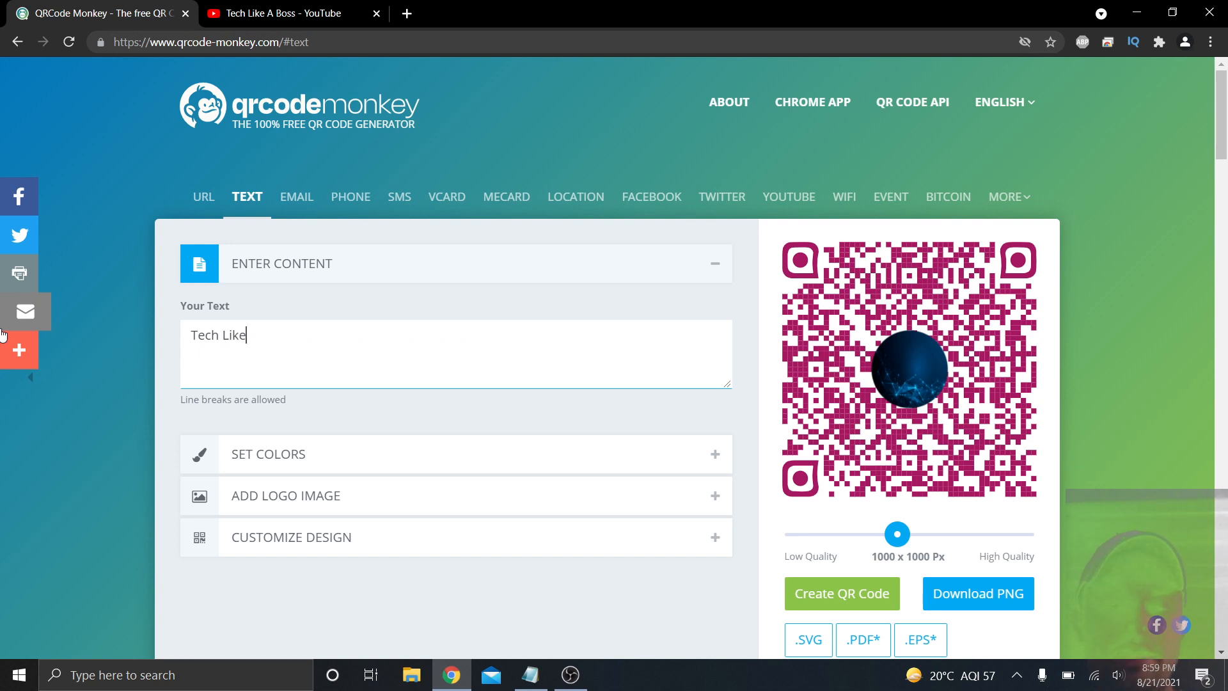
pyautogui.write(' A Boss Y')
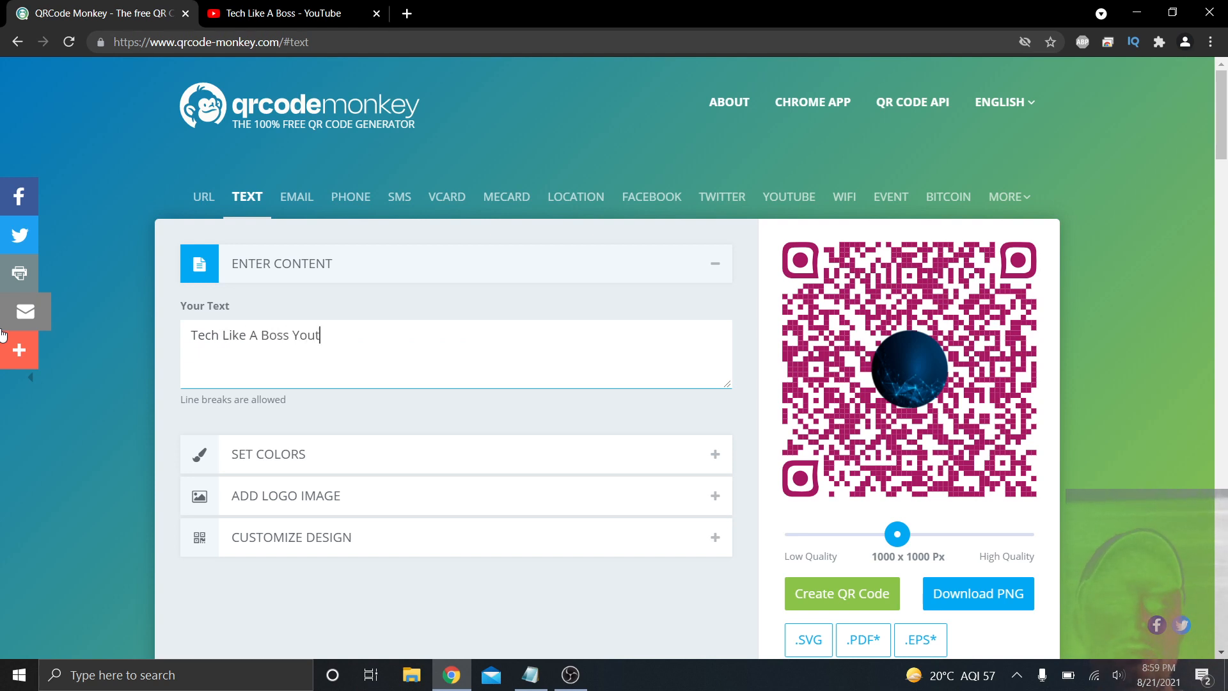
pyautogui.write('out')
pyautogui.press('BackSpace')
pyautogui.write('Tub')
pyautogui.write('e')
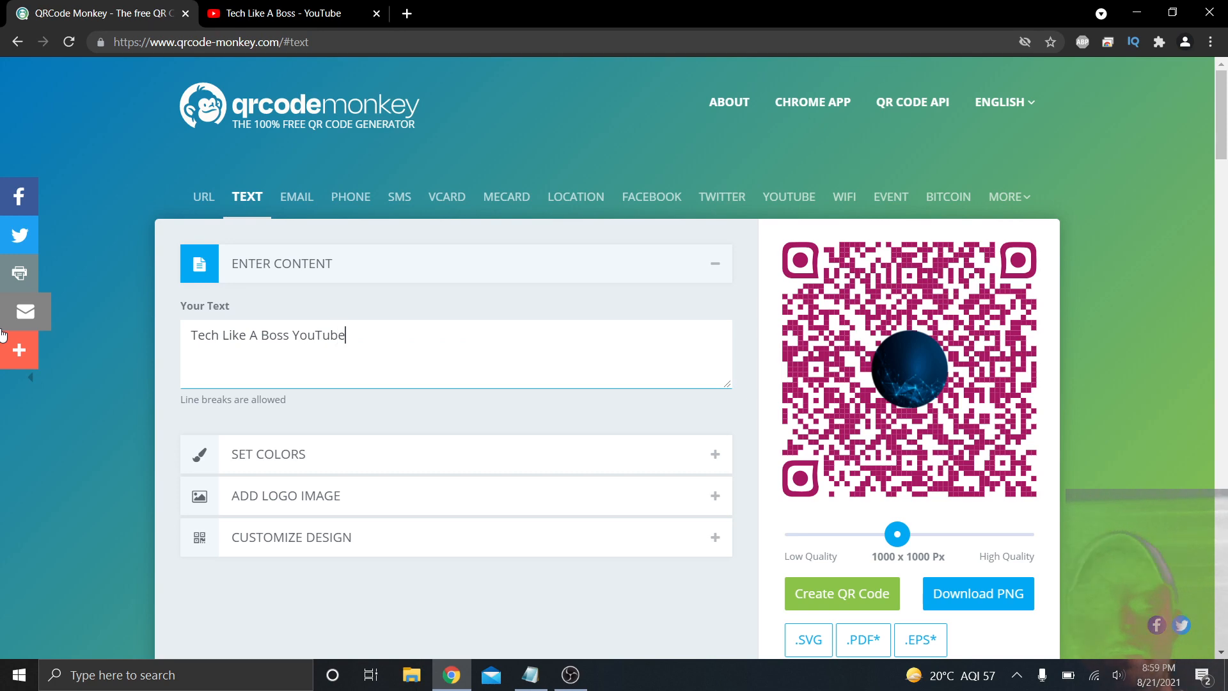
pyautogui.click(829, 598)
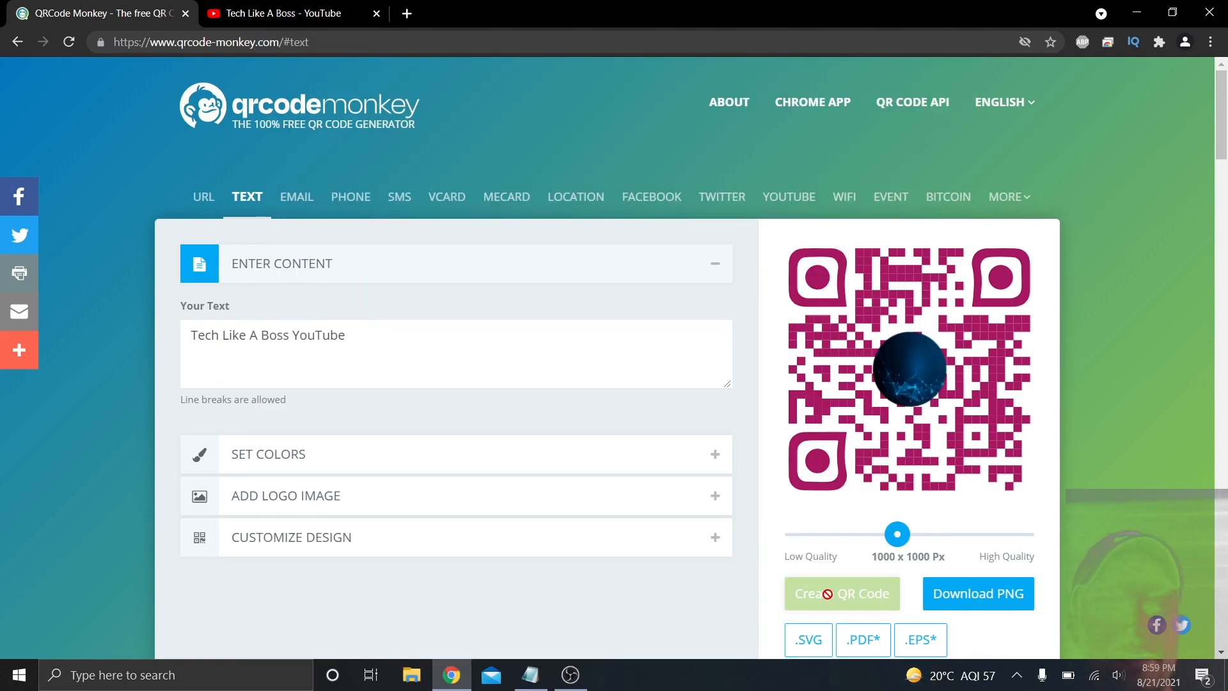
# - Create an Email QR code with the channel's e-mail address, the subject "Test Email" and the message "This is a test"
pyautogui.click(310, 190)
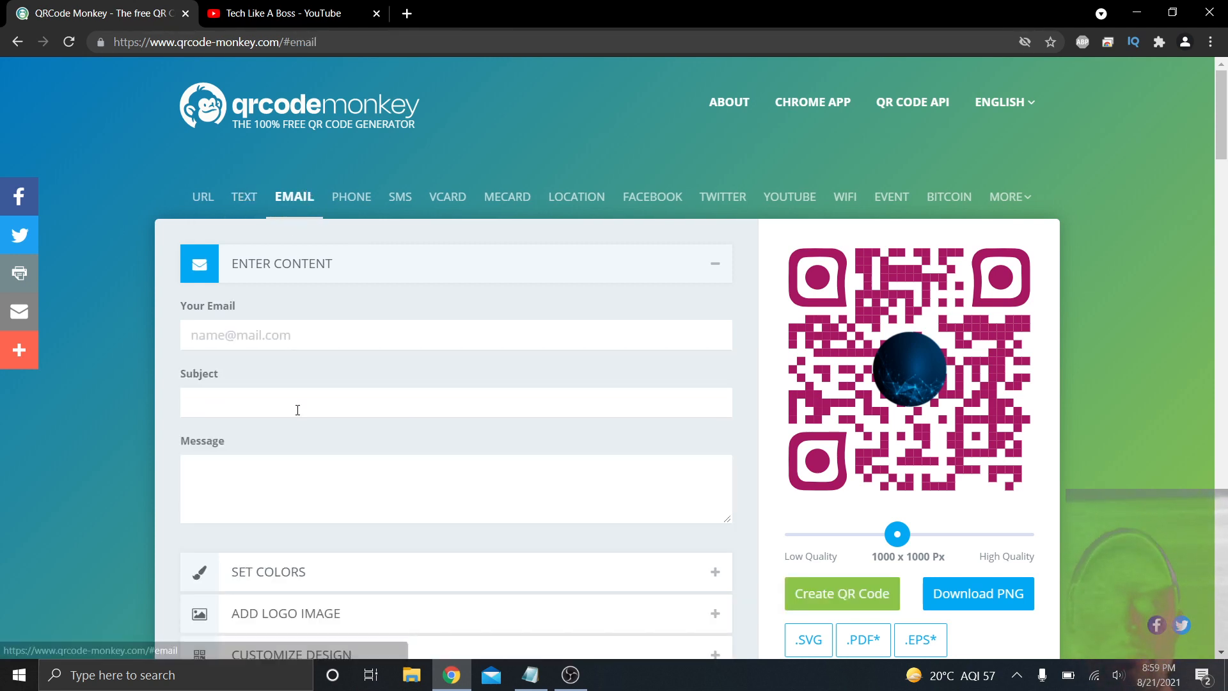
pyautogui.click(288, 340)
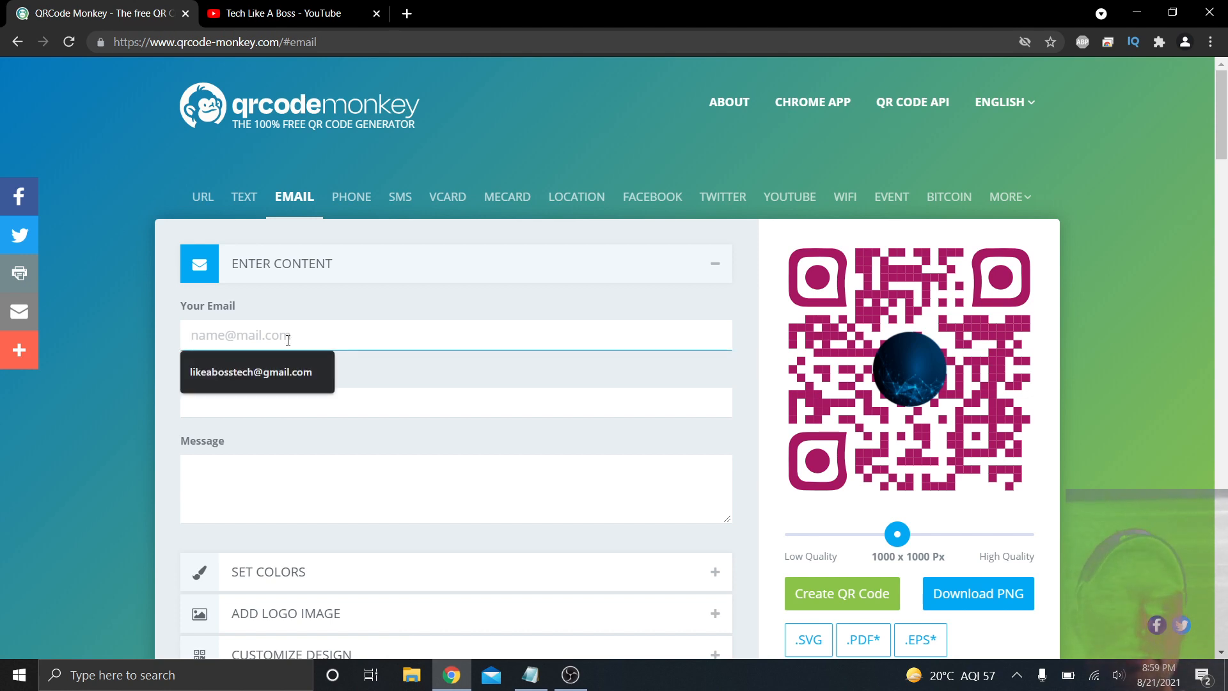
pyautogui.click(271, 369)
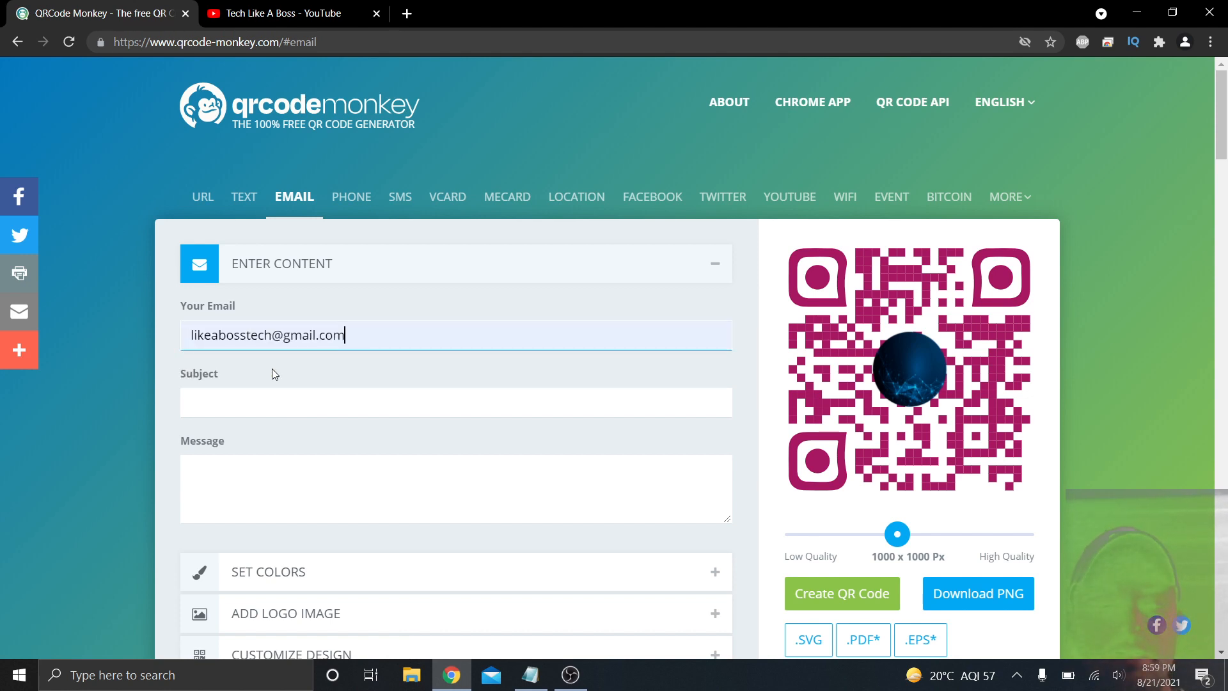
pyautogui.click(270, 391)
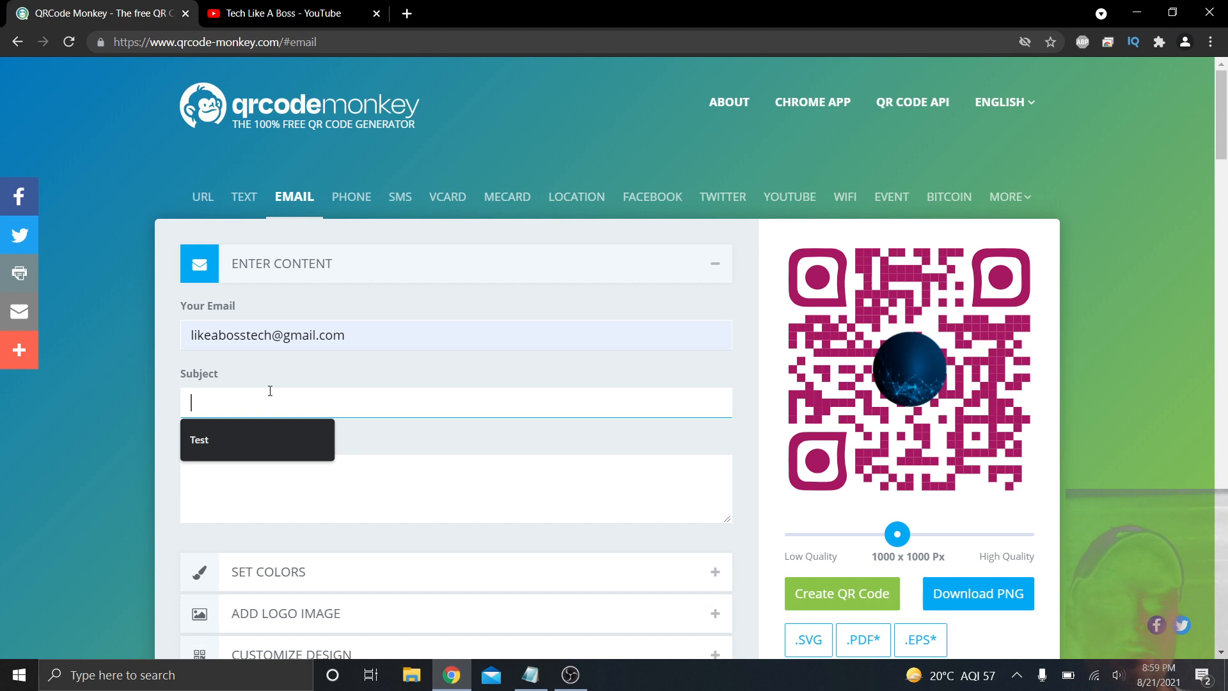
pyautogui.write('Test Email')
pyautogui.press('Tab')
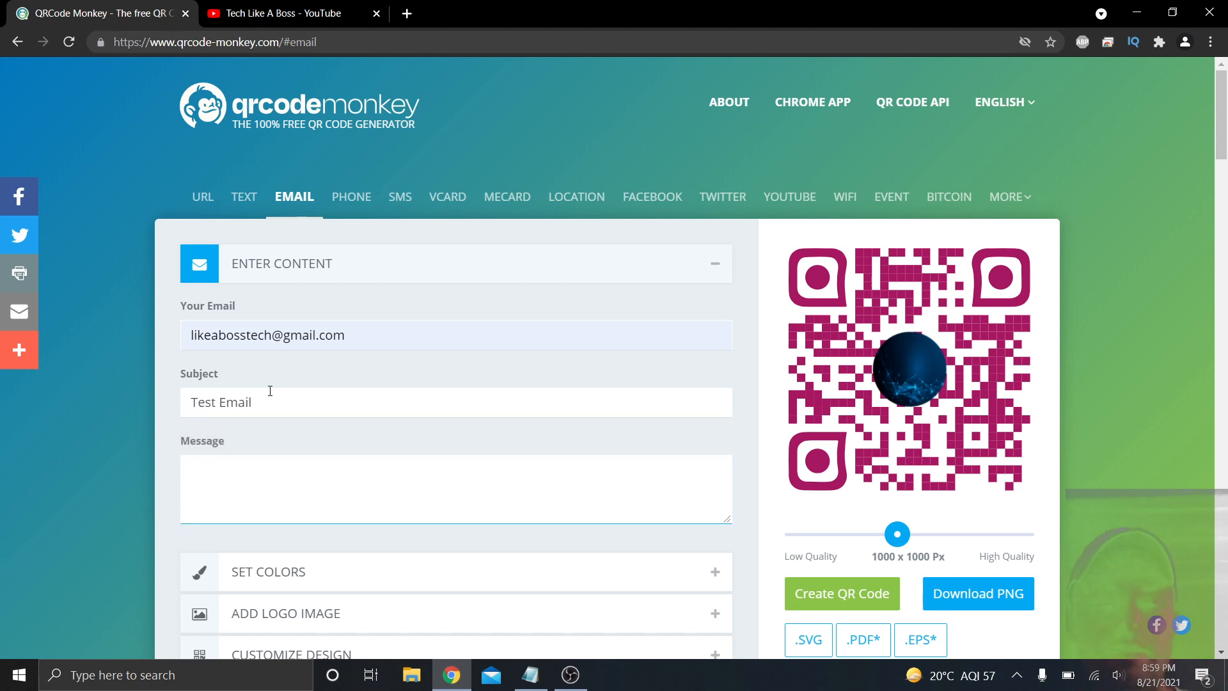
pyautogui.write('This is a test')
pyautogui.click(842, 591)
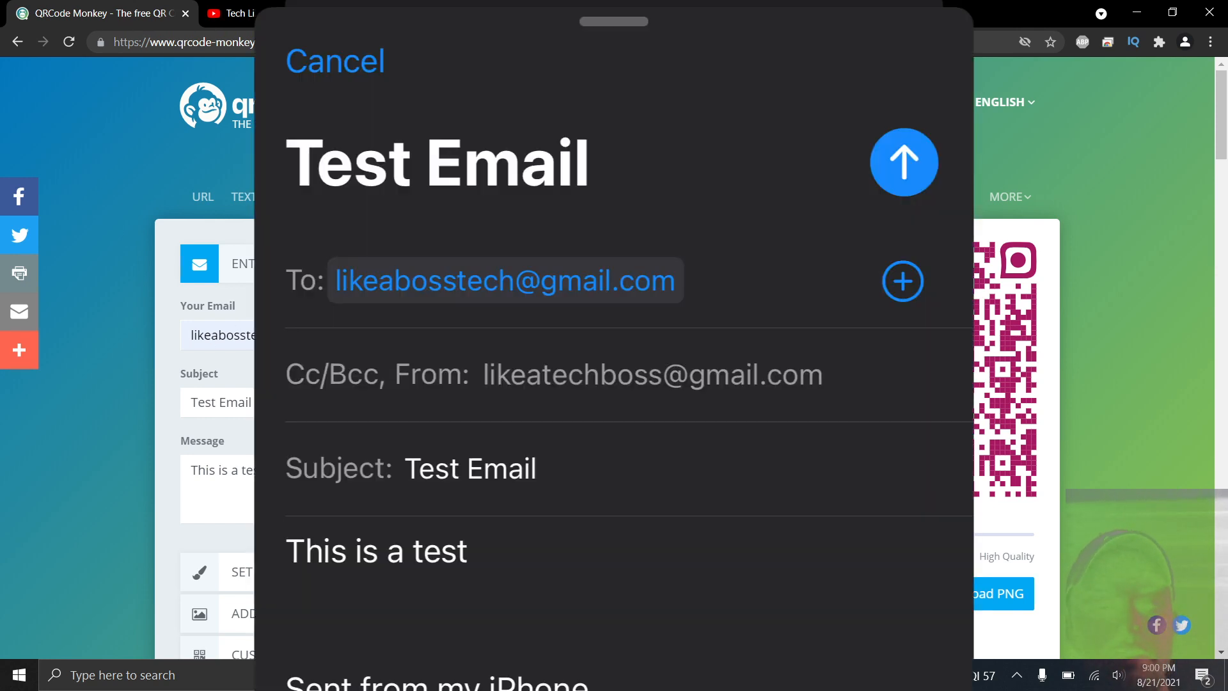
pyautogui.moveTo(276, 404); pyautogui.dragTo(141, 414)
pyautogui.moveTo(276, 472); pyautogui.dragTo(124, 474)
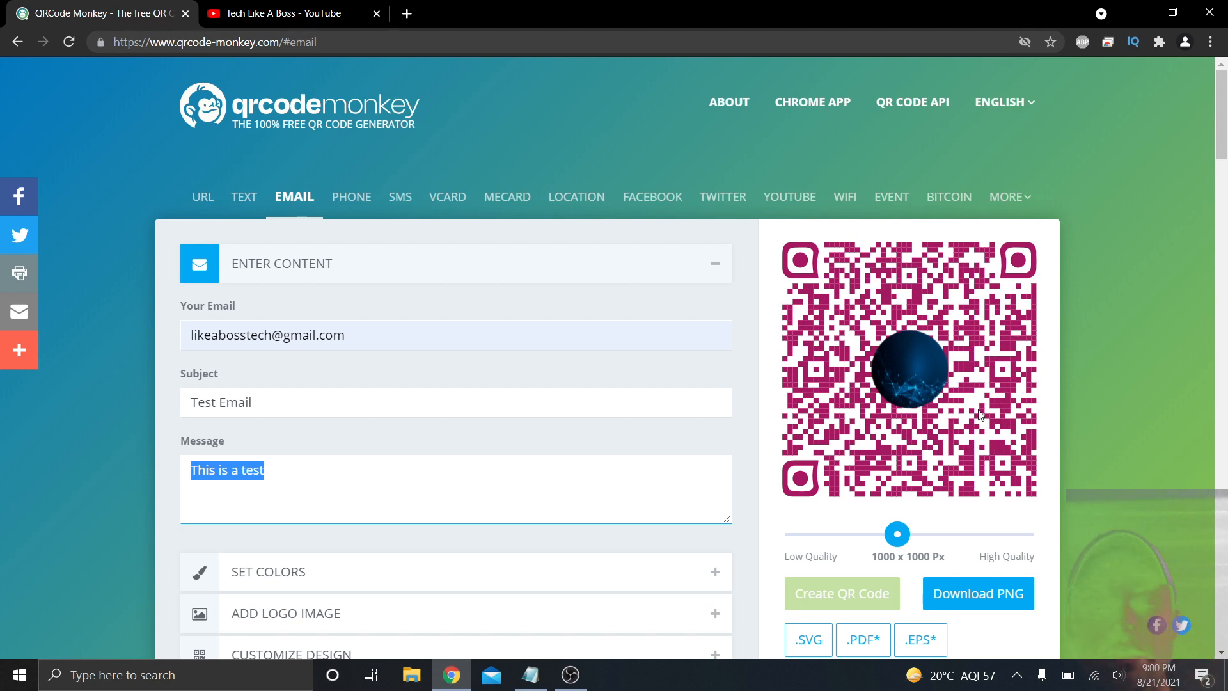
pyautogui.scroll(-2, 1144, 470)
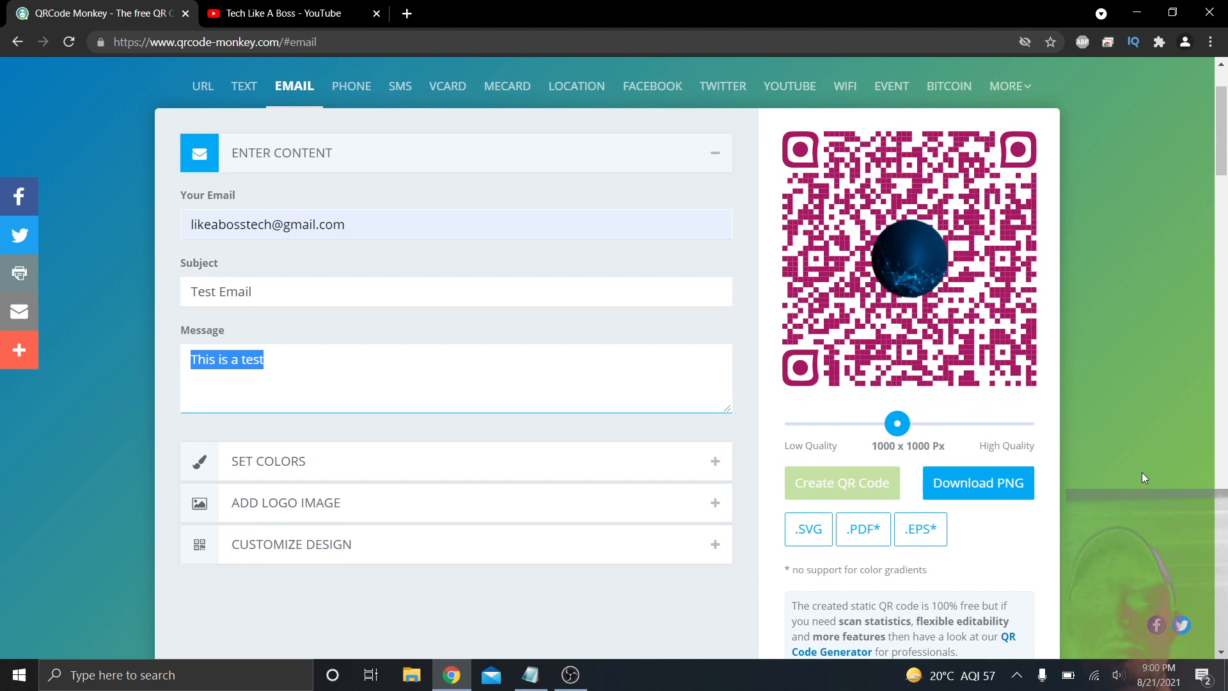
pyautogui.scroll(2, 1142, 473)
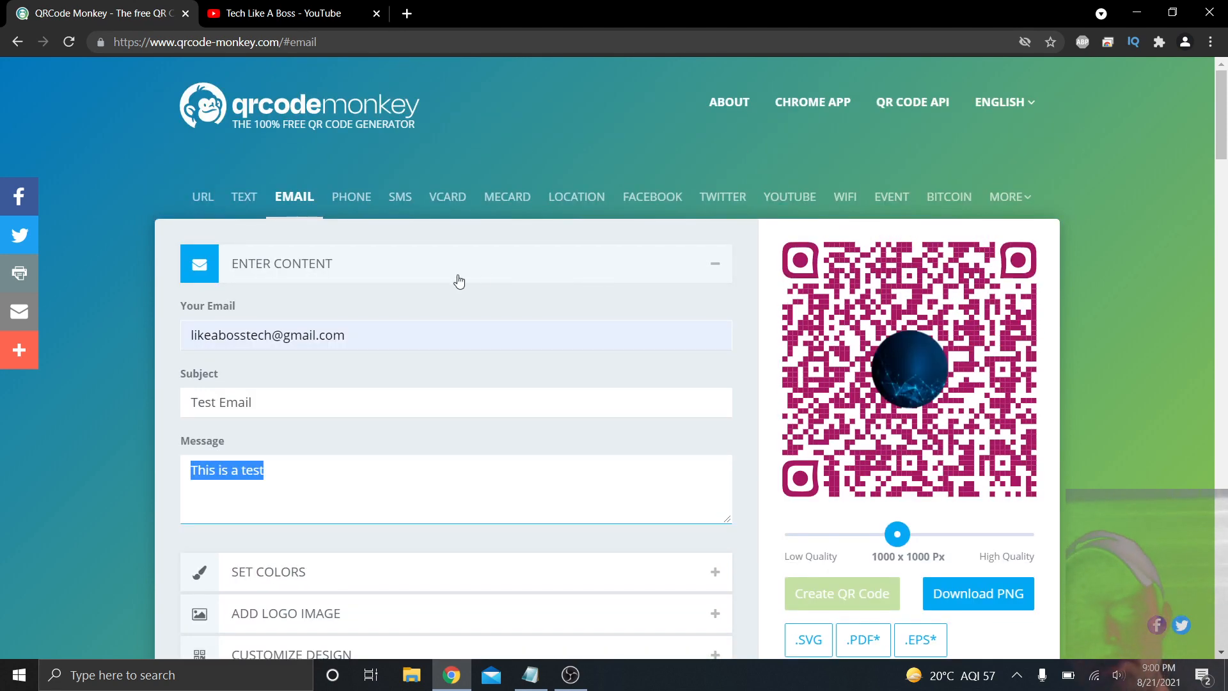
# - Switch to the Phone QR code type, enter the sample phone number and create the code
pyautogui.click(351, 198)
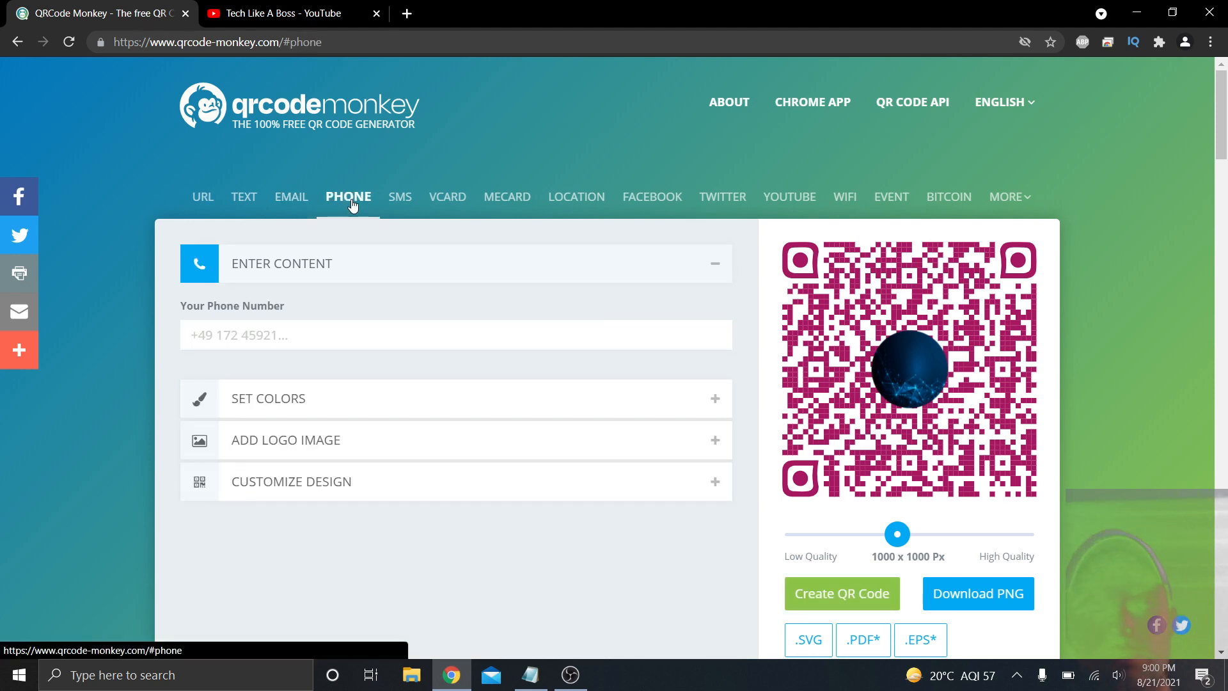
pyautogui.click(270, 339)
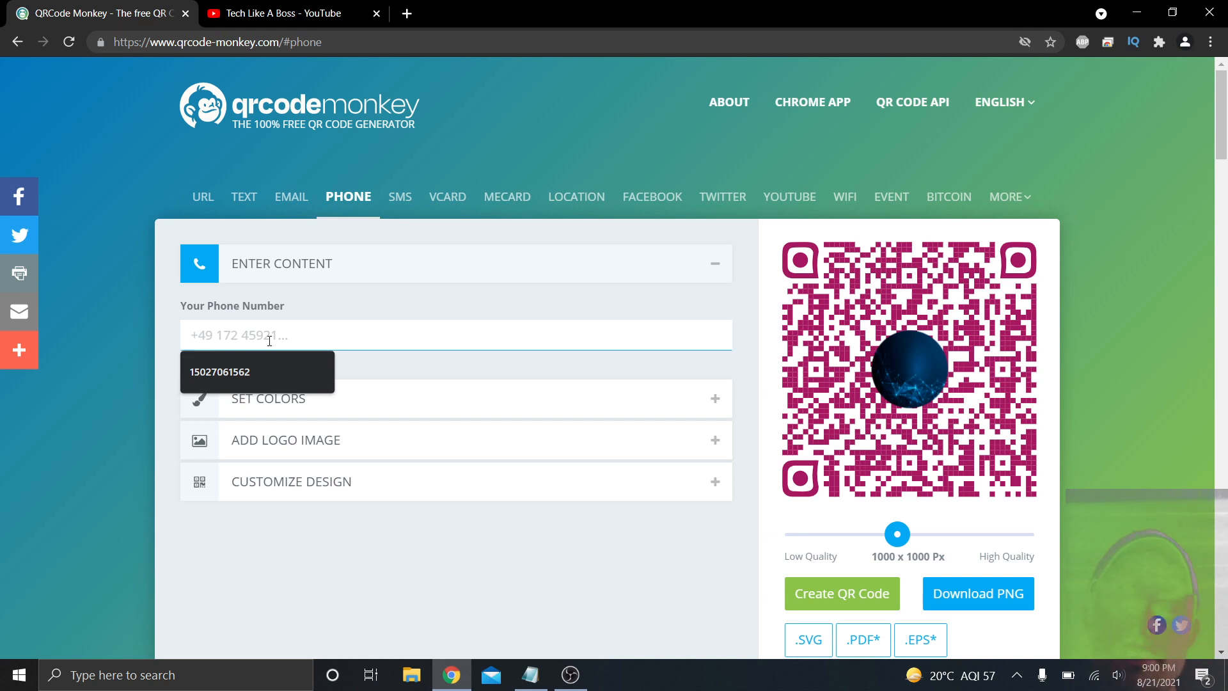
pyautogui.write('19195')
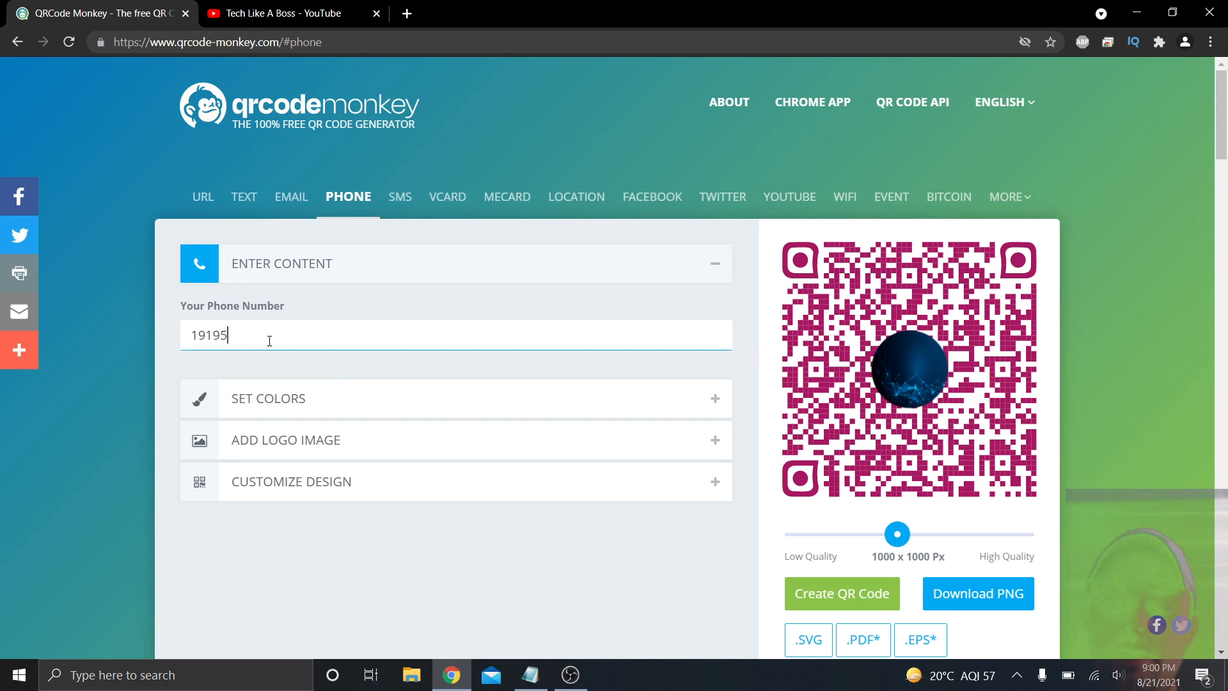
pyautogui.write('558888')
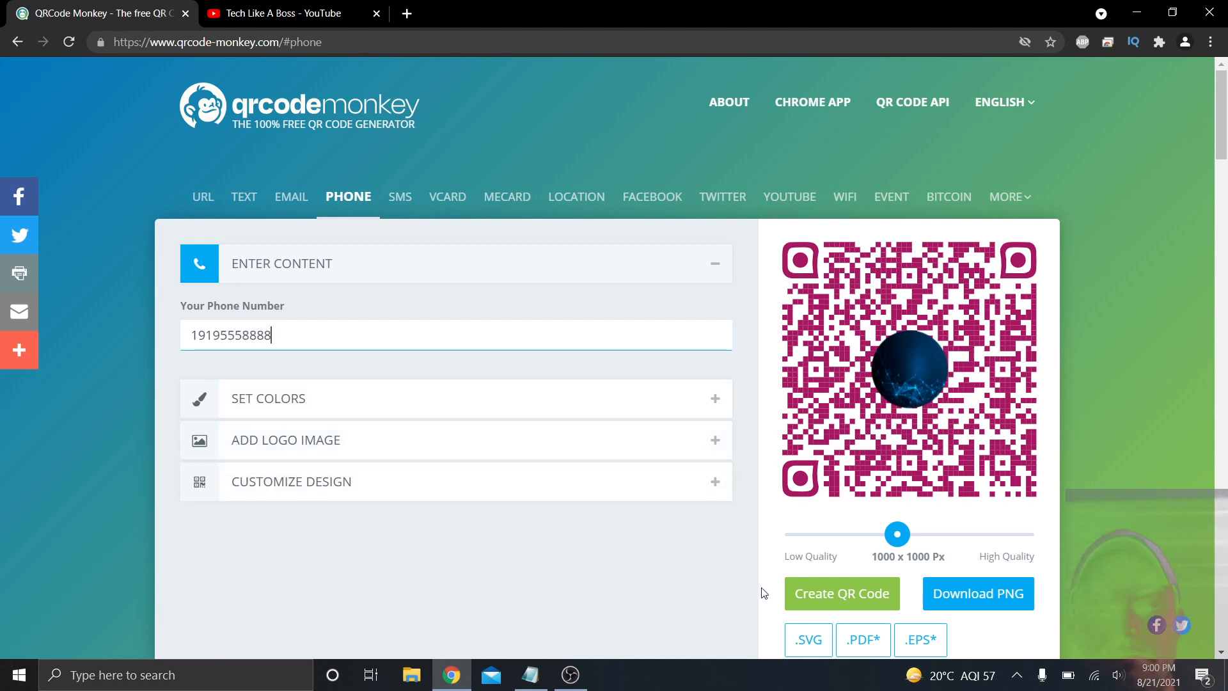
pyautogui.click(798, 597)
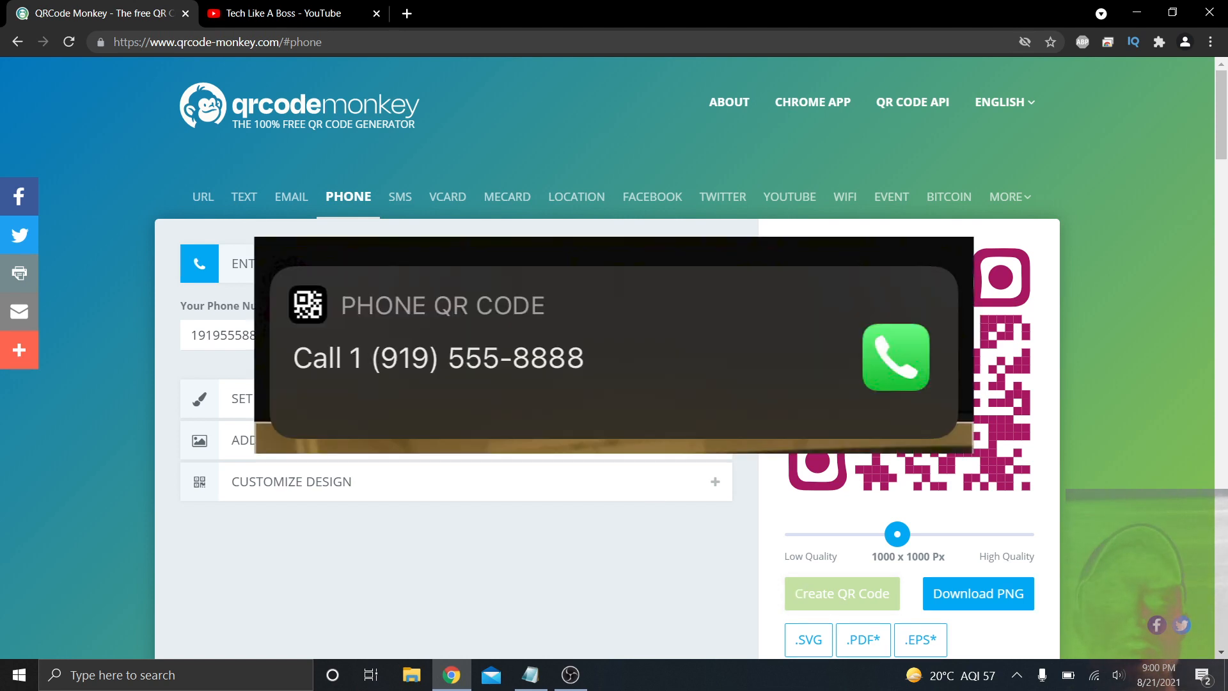
# - Look through the content fields offered by the SMS, vCard, MeCard and Location QR code types
pyautogui.click(412, 197)
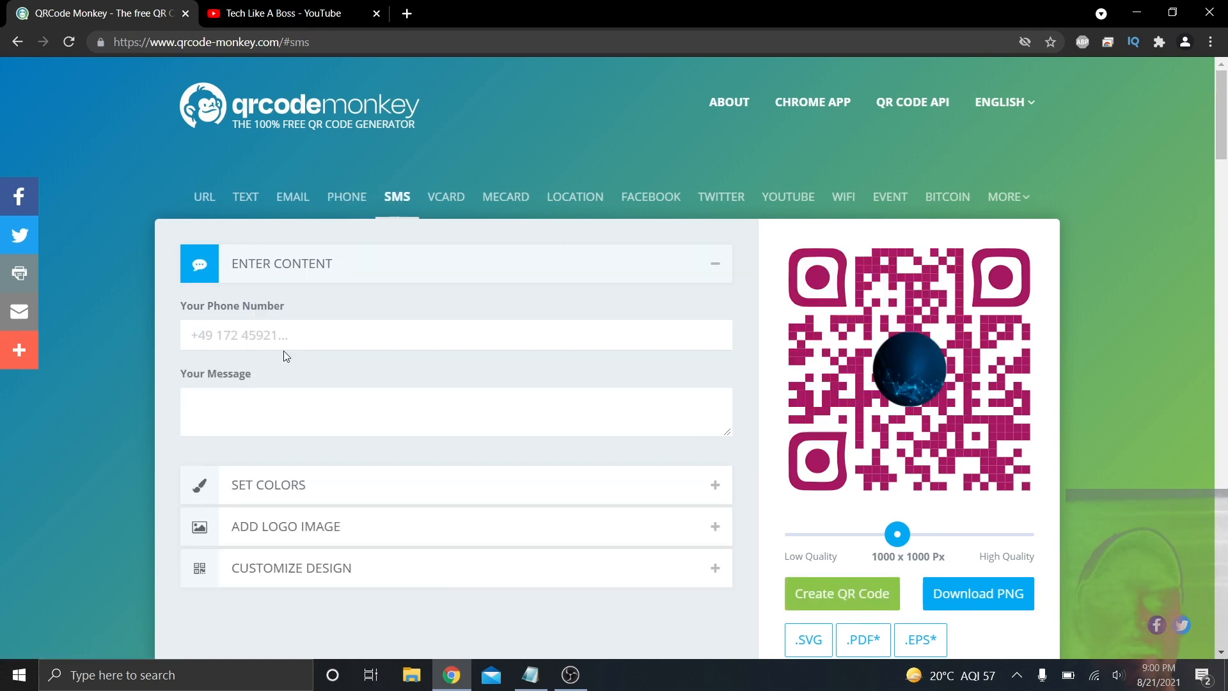
pyautogui.click(315, 331)
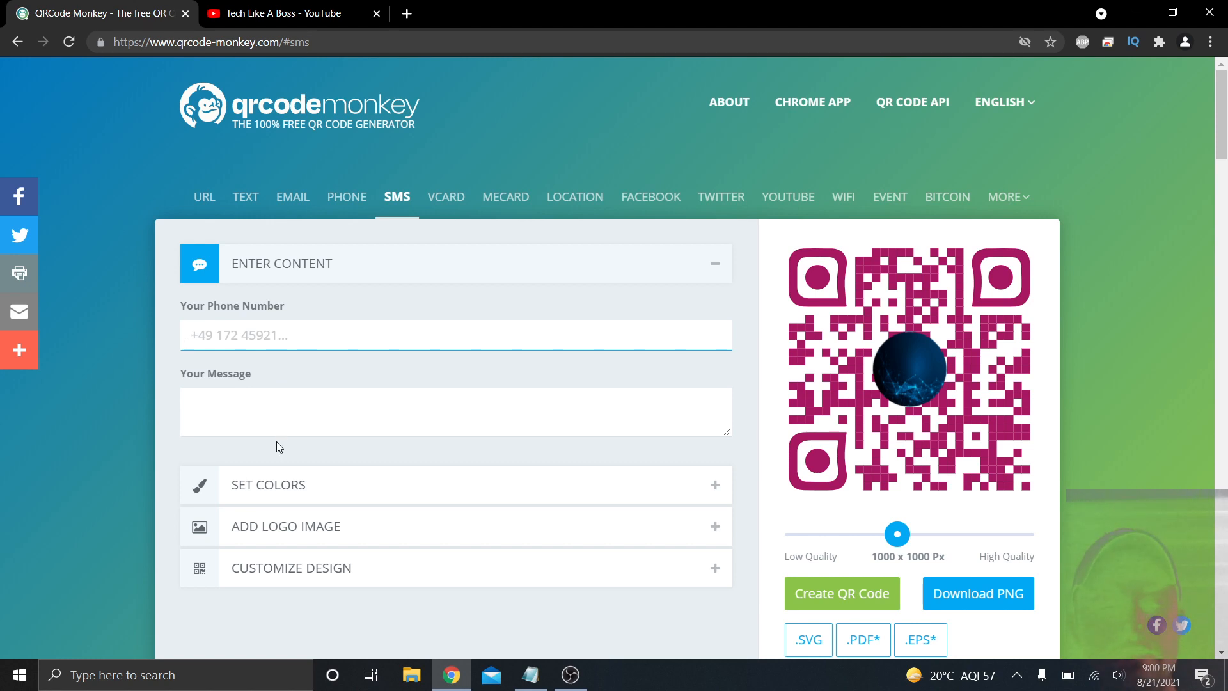
pyautogui.click(316, 402)
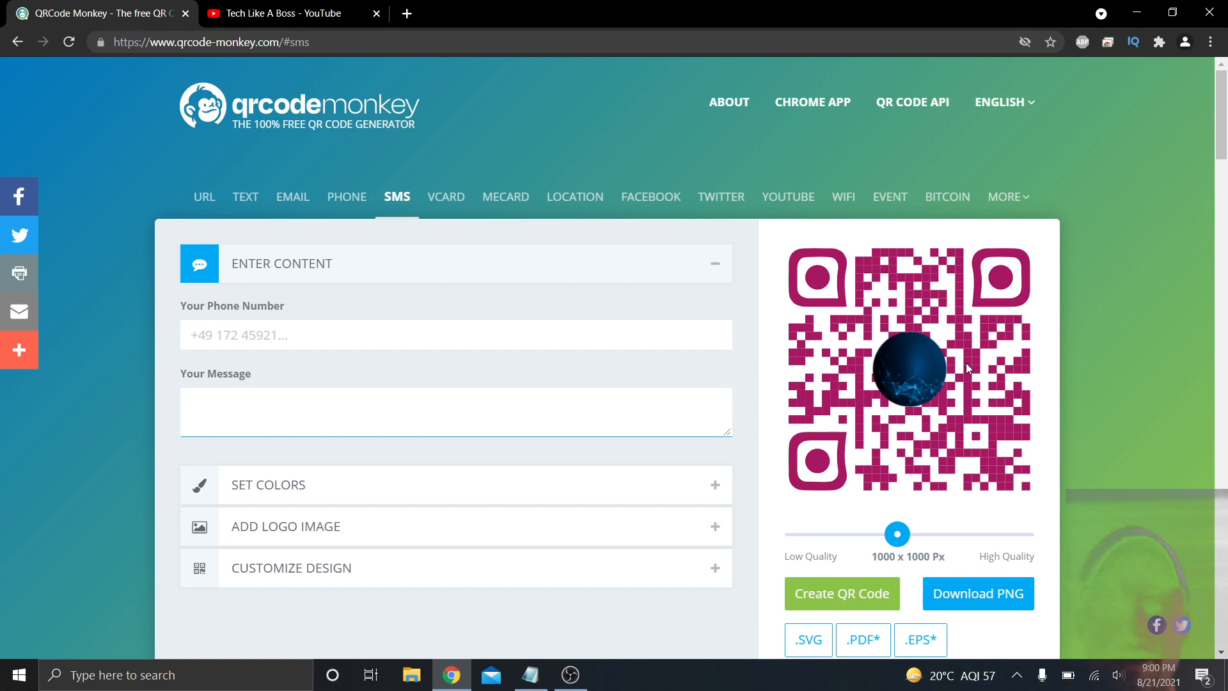
pyautogui.click(441, 198)
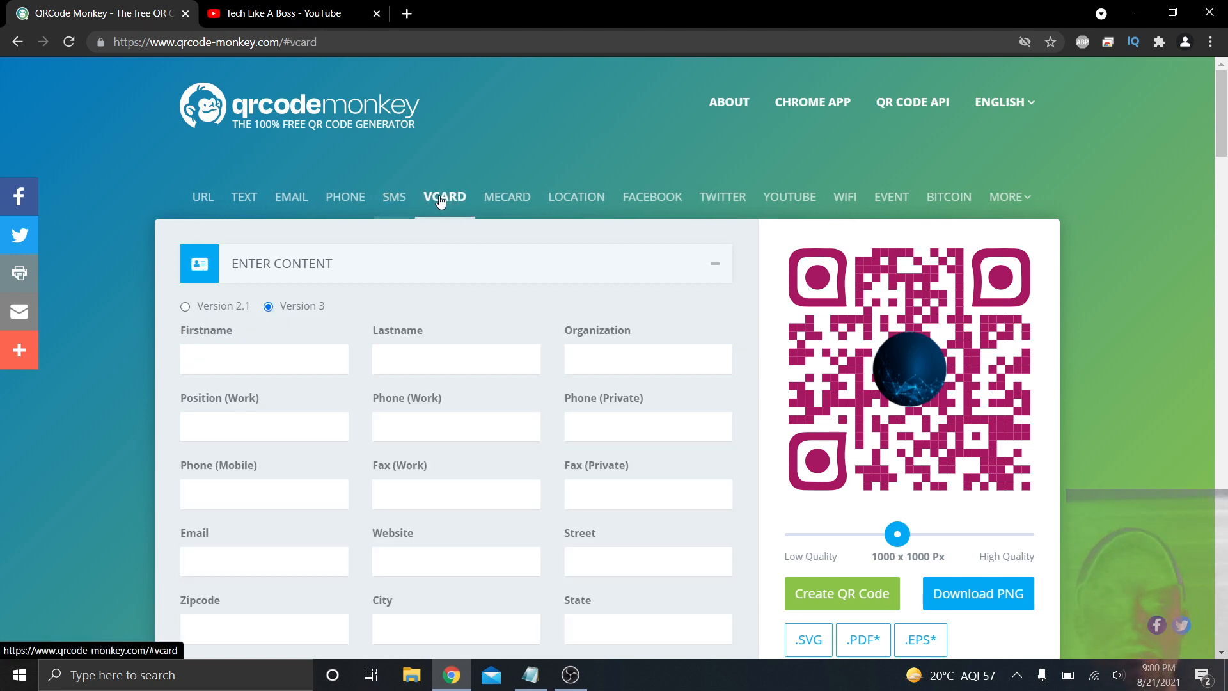
pyautogui.scroll(-1, 459, 371)
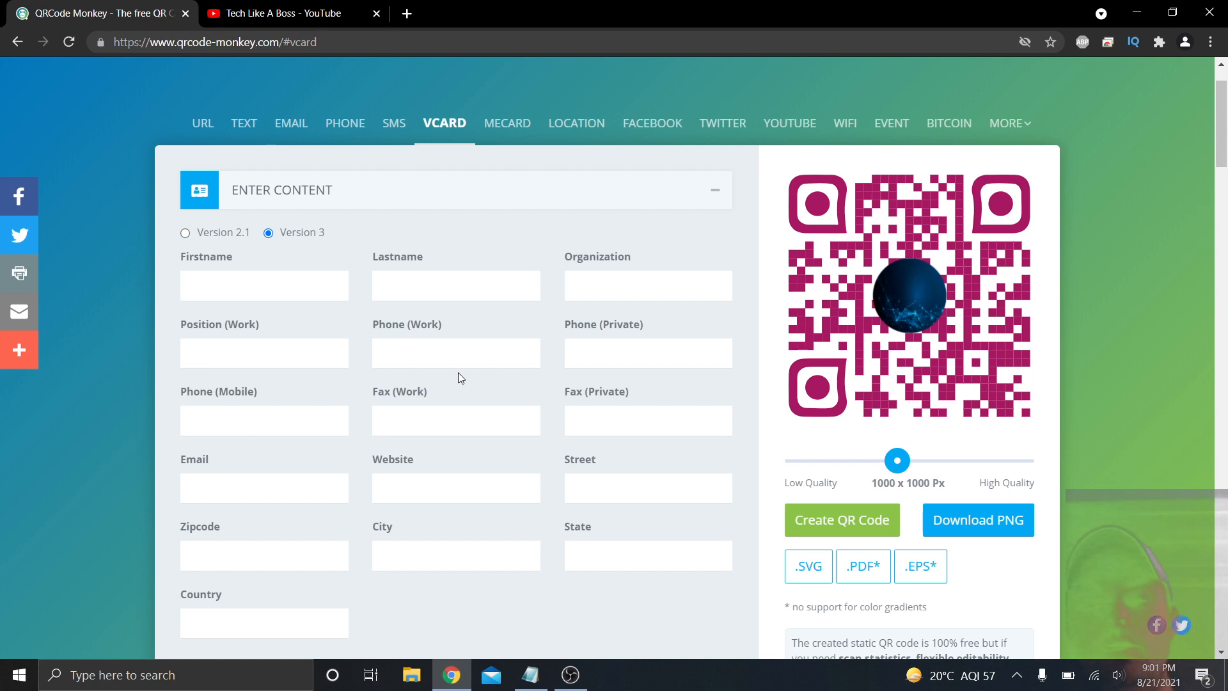
pyautogui.scroll(-2, 548, 369)
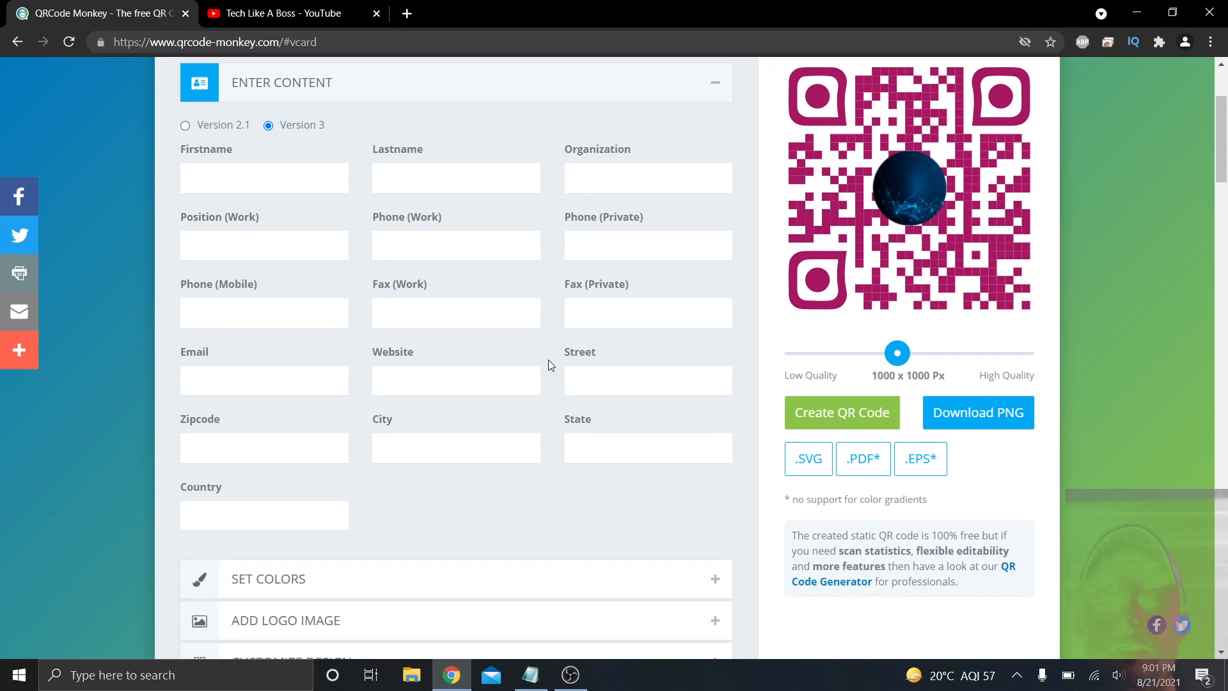
pyautogui.scroll(3, 548, 359)
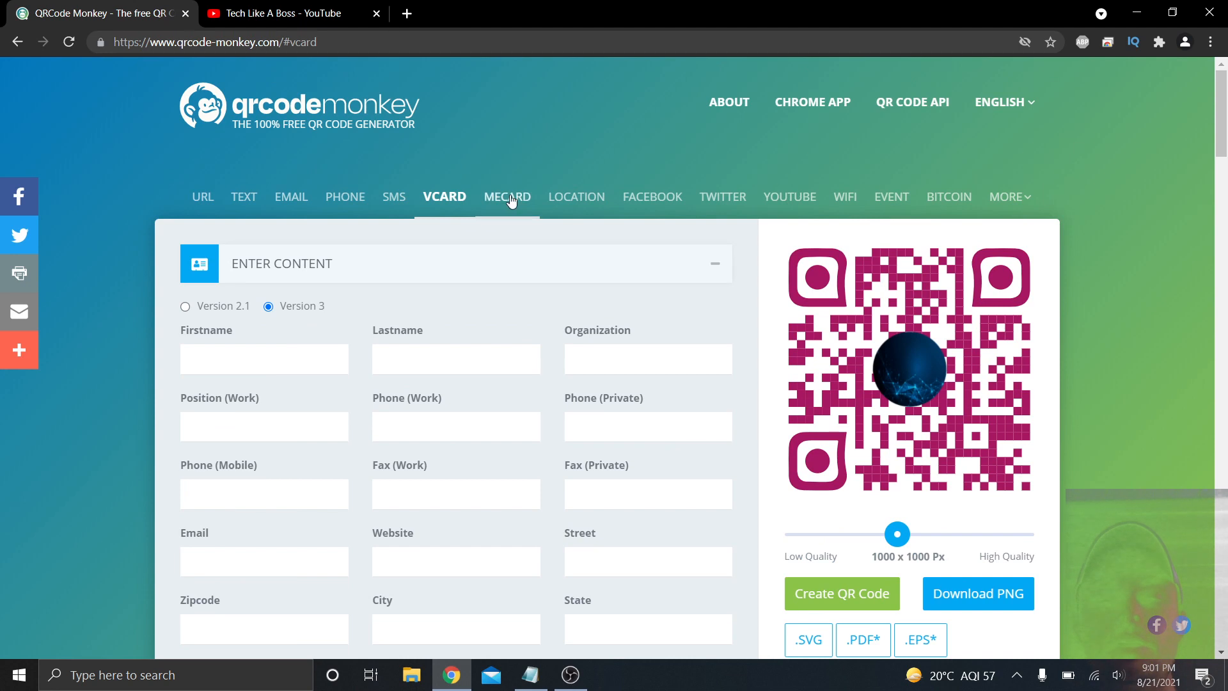
pyautogui.click(510, 199)
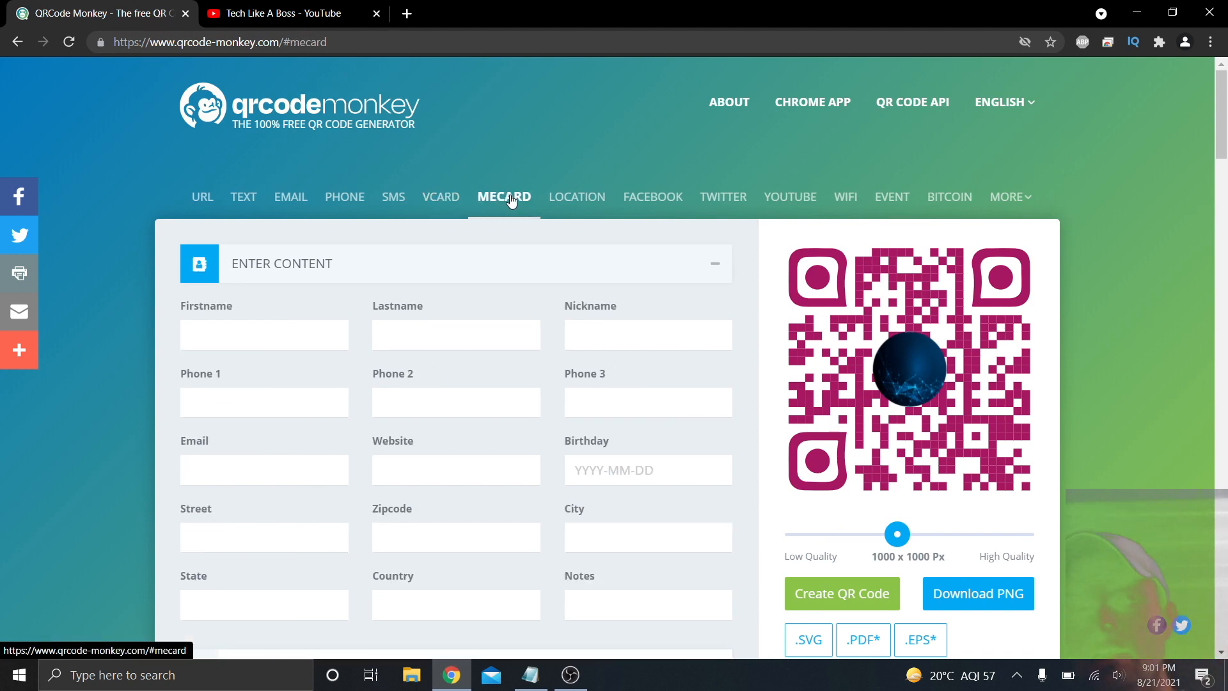
pyautogui.click(578, 203)
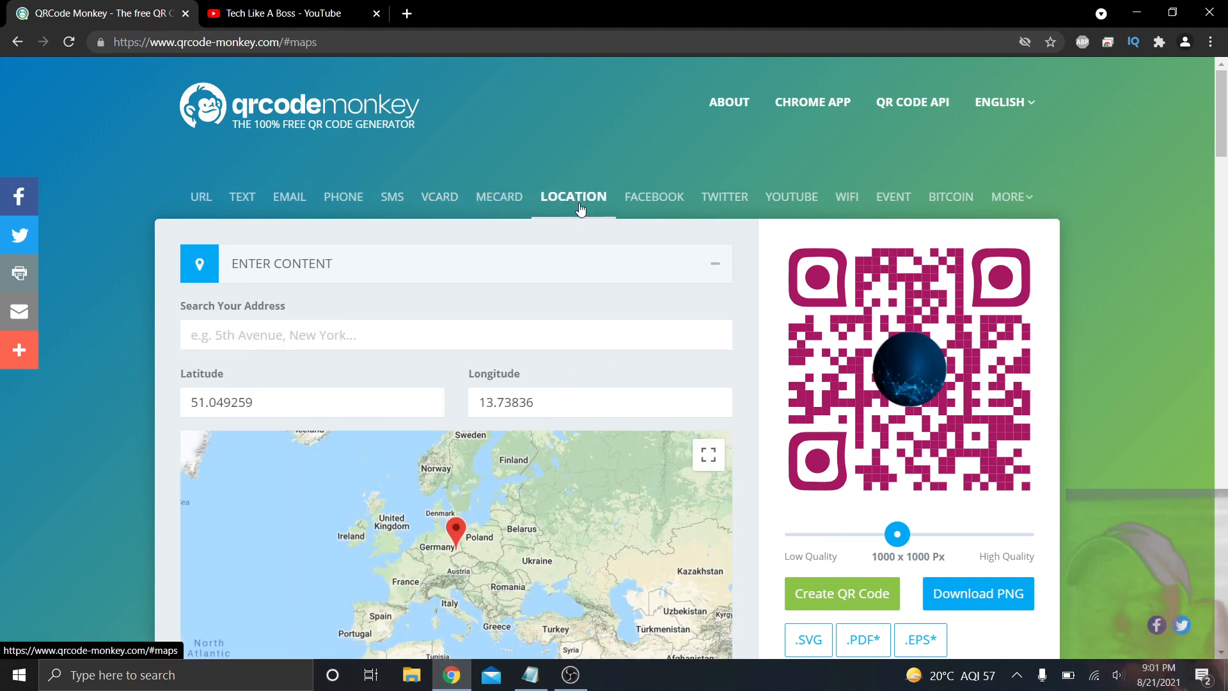
# - Enter the sample street address in the address search of the Location QR code
pyautogui.scroll(-1, 479, 311)
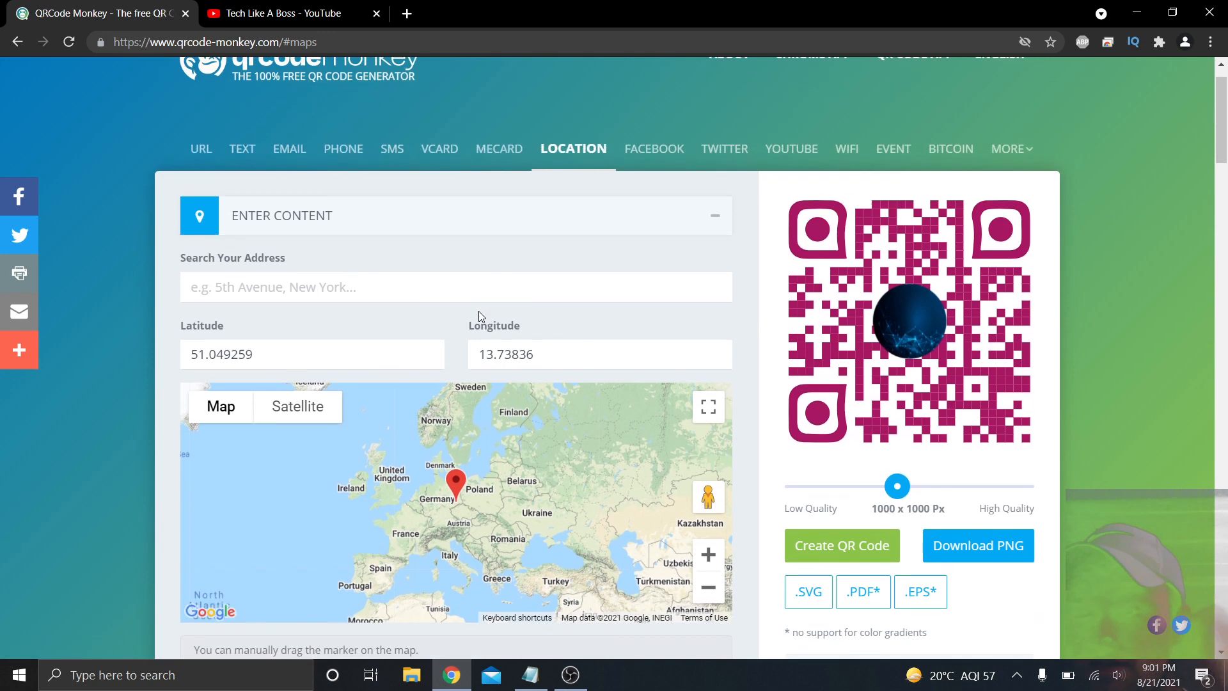
pyautogui.click(371, 286)
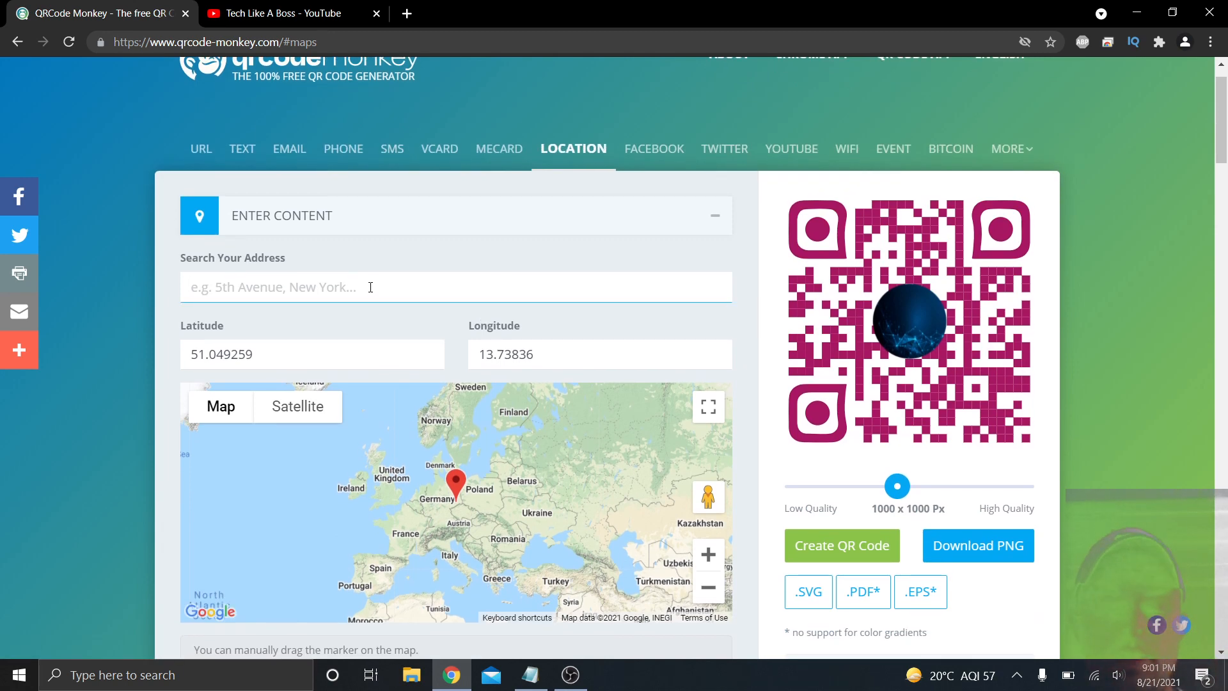
pyautogui.write('99 first street los angeles ca 90210')
pyautogui.scroll(-2, 370, 287)
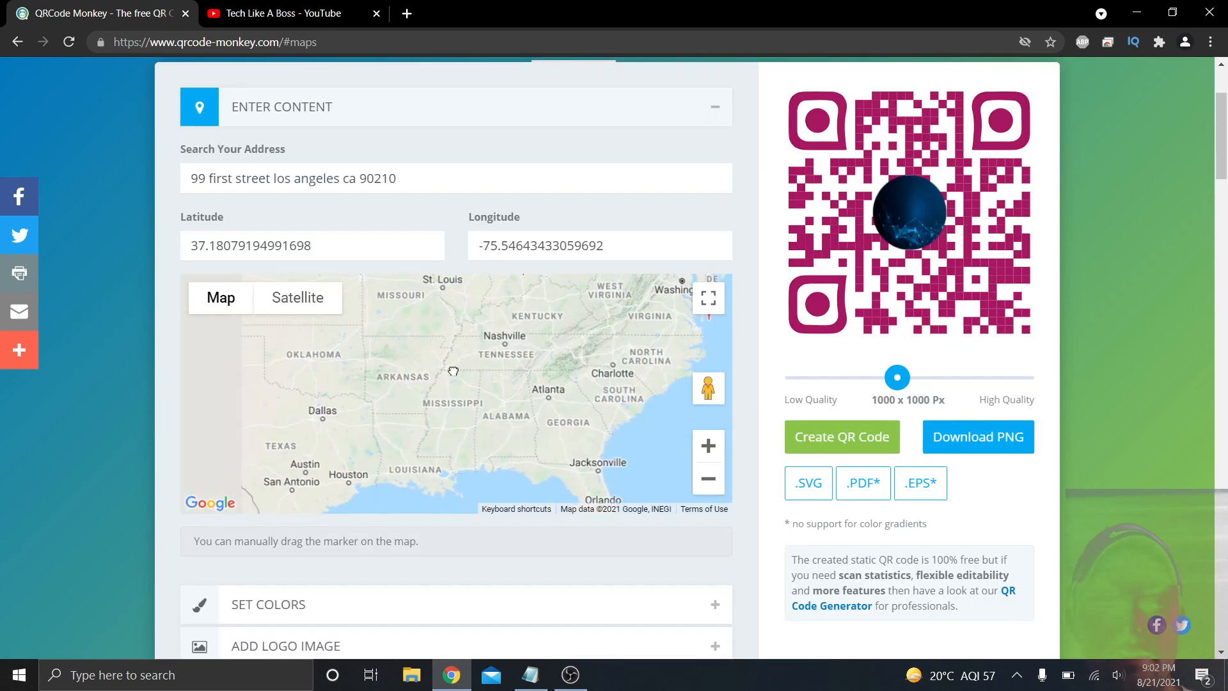
# - Place the location marker on Los Angeles in the map and create the Location QR code
pyautogui.moveTo(546, 423); pyautogui.dragTo(549, 422)
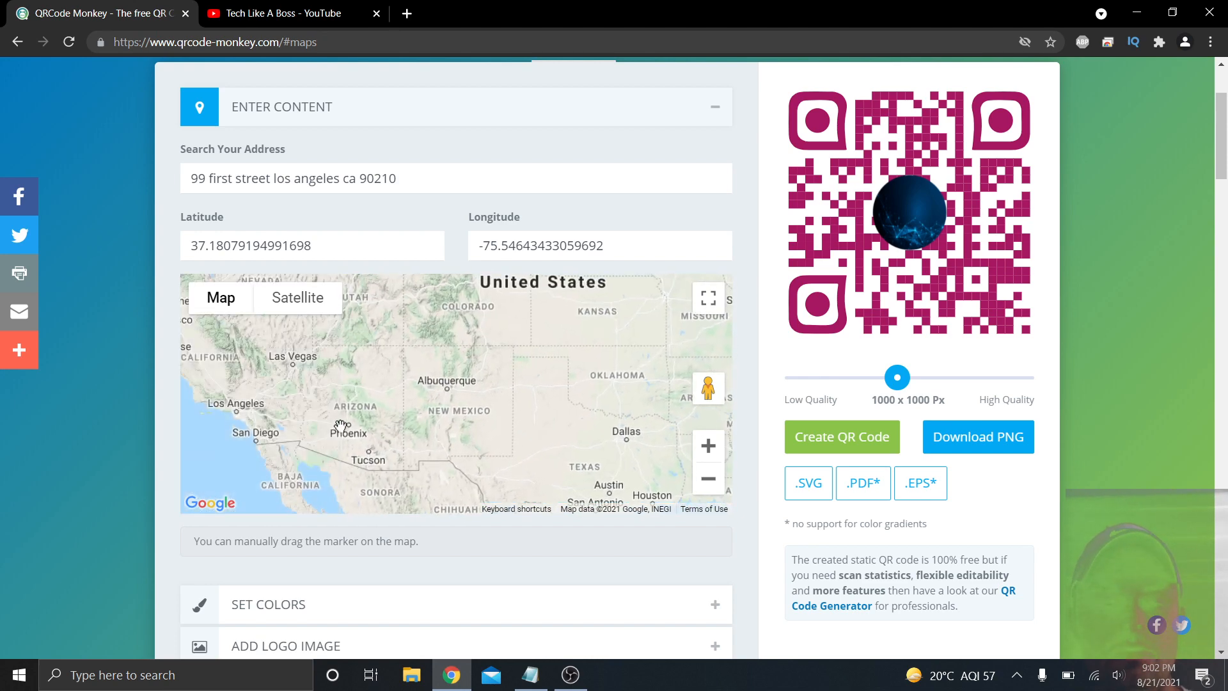
pyautogui.moveTo(336, 425); pyautogui.dragTo(493, 486)
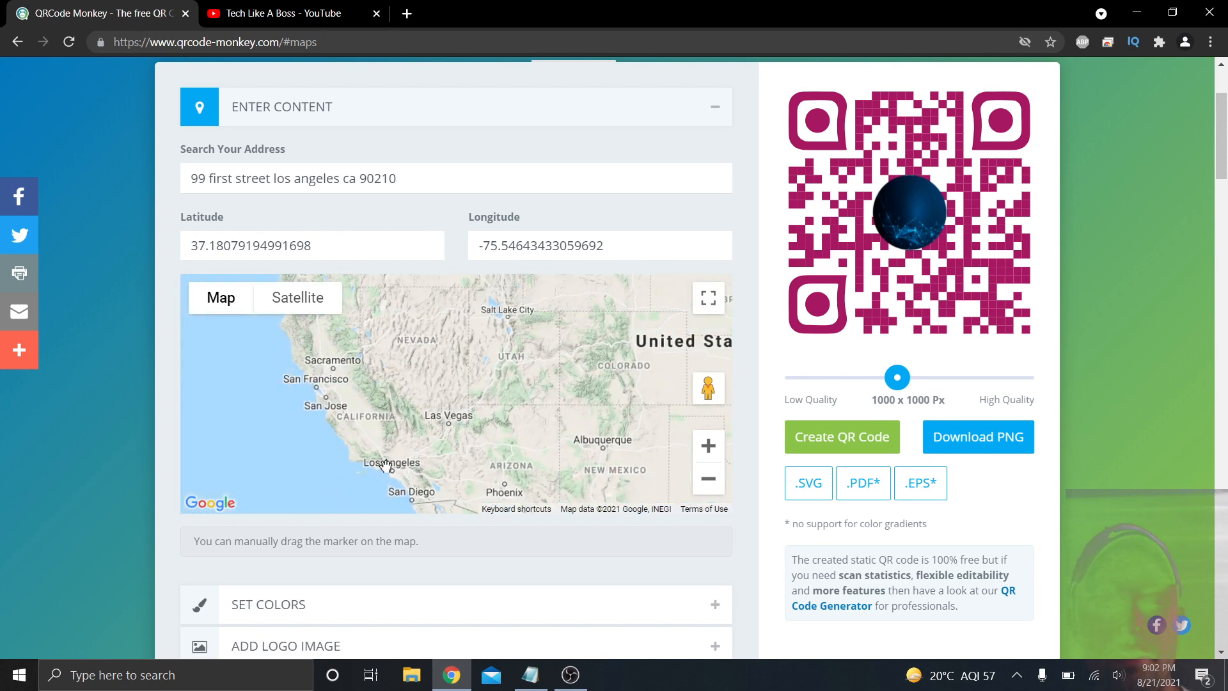
pyautogui.scroll(4, 386, 465)
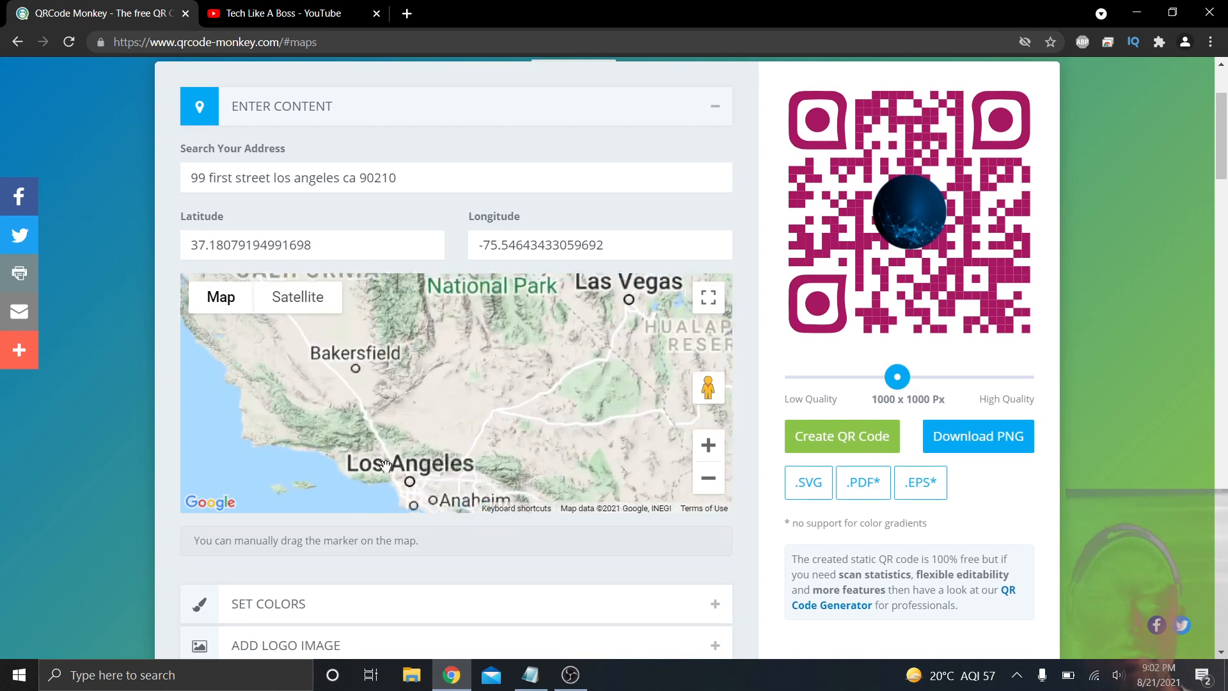
pyautogui.scroll(1, 386, 466)
pyautogui.moveTo(484, 466); pyautogui.dragTo(412, 318)
pyautogui.click(413, 374)
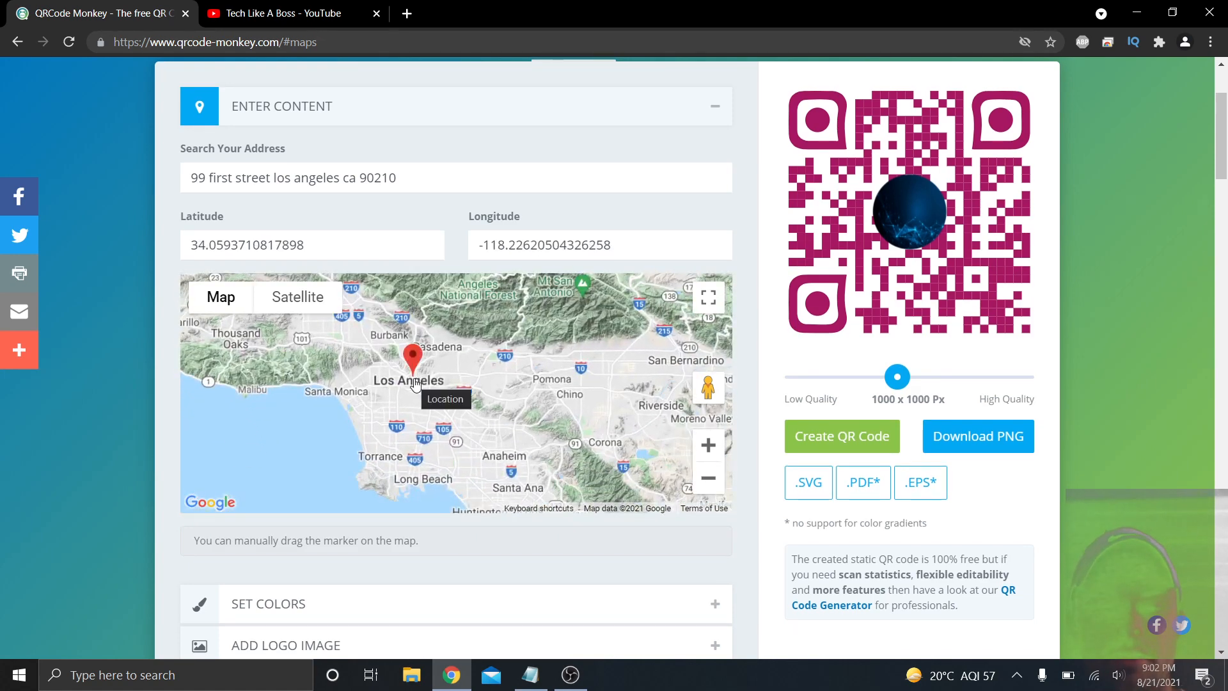
pyautogui.click(869, 432)
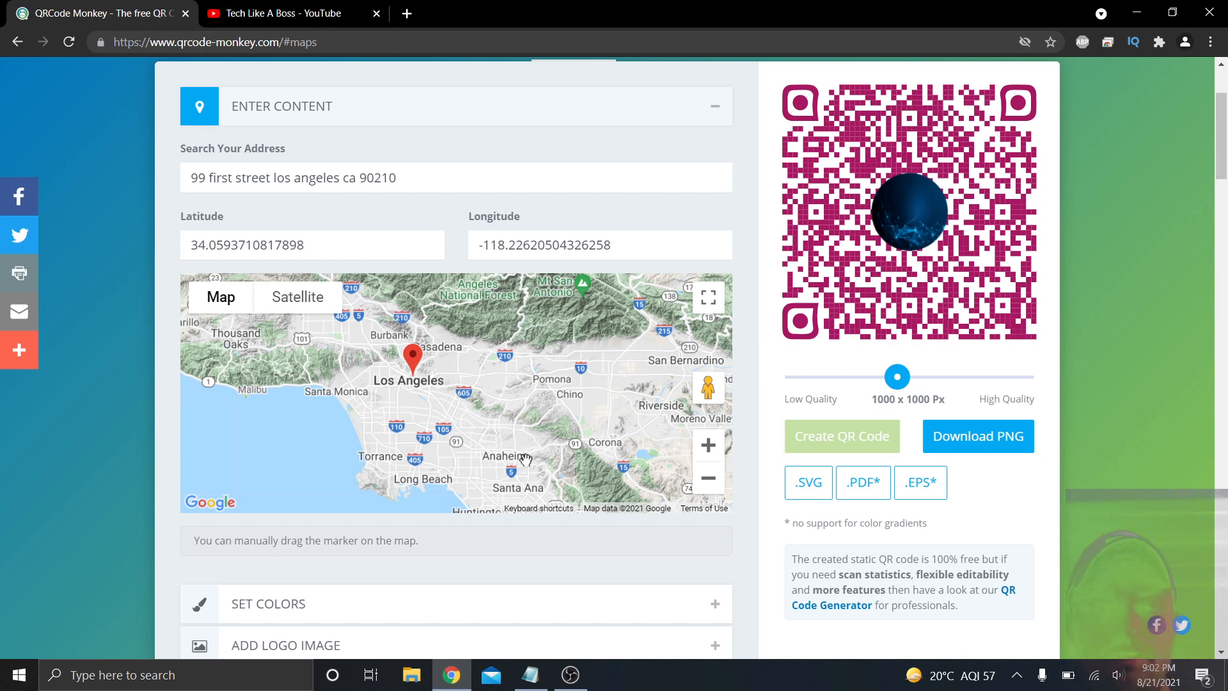
# - Look through the content fields of the Facebook, Twitter, YouTube, WiFi and Event QR code types, including the WiFi encryption options
pyautogui.scroll(3, 527, 467)
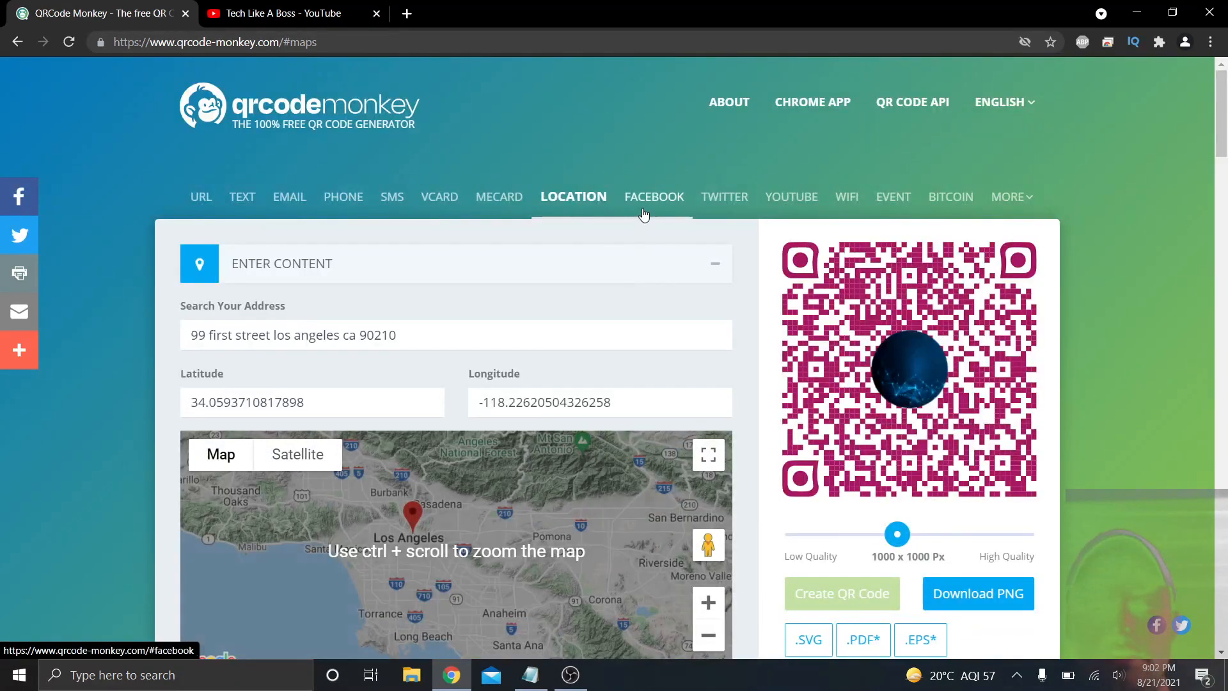
pyautogui.click(651, 211)
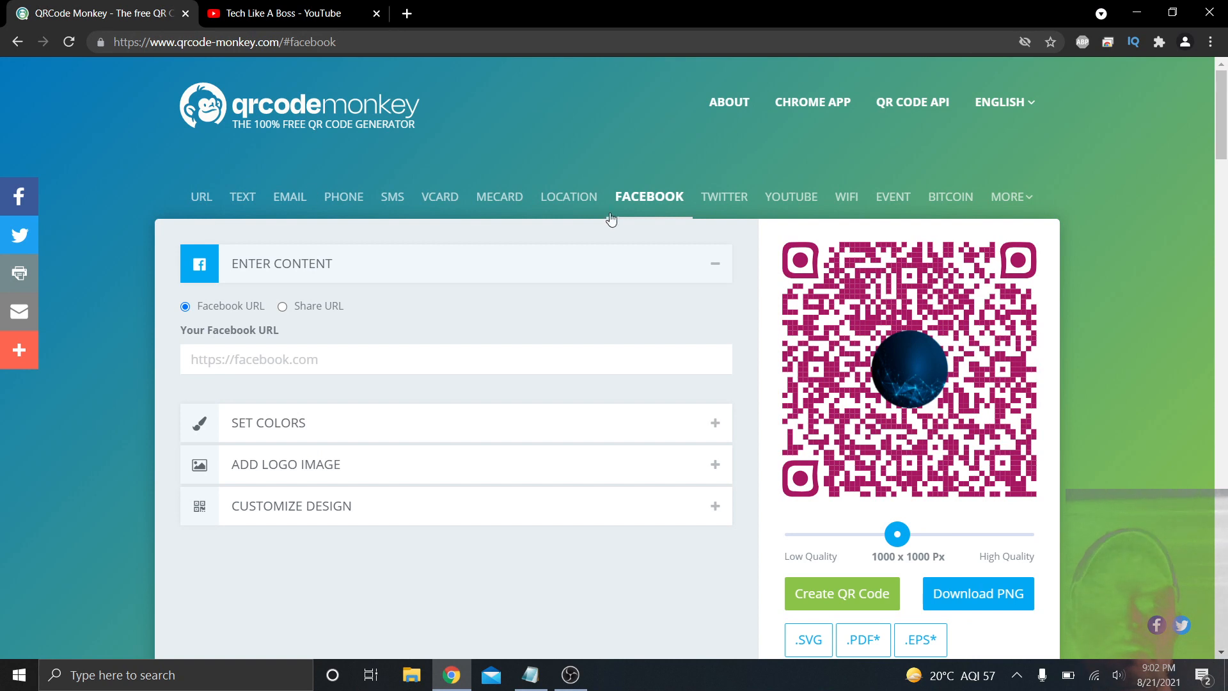
pyautogui.click(735, 203)
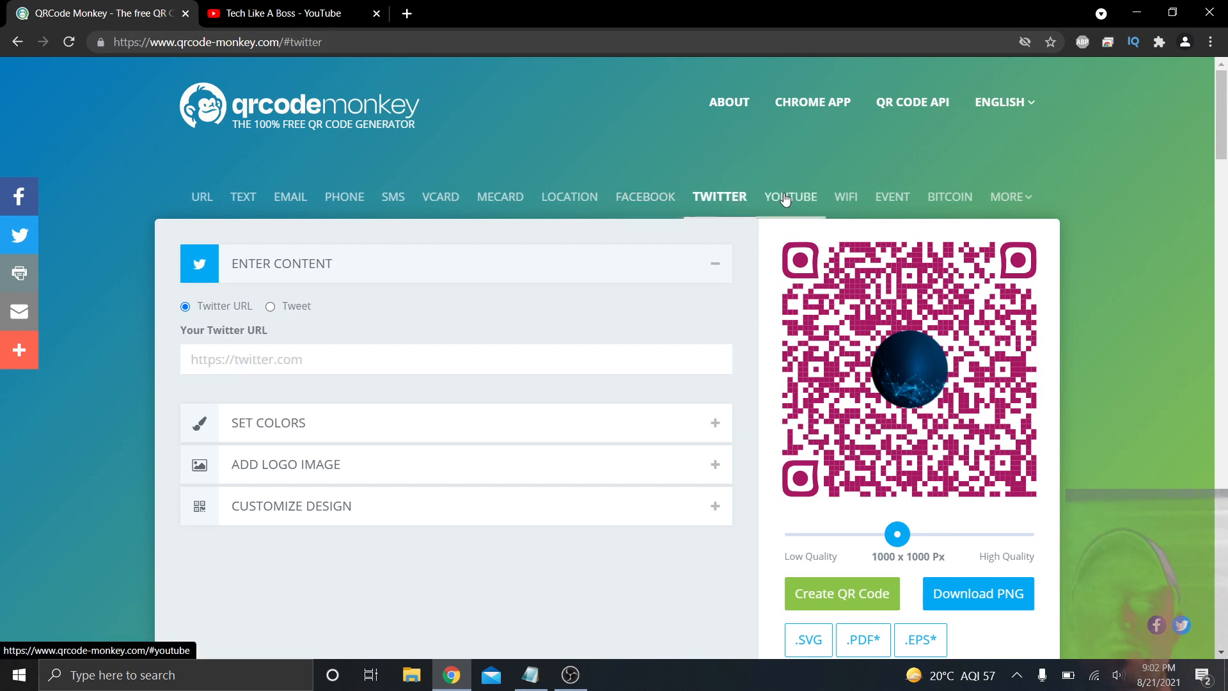
pyautogui.click(789, 199)
pyautogui.click(850, 205)
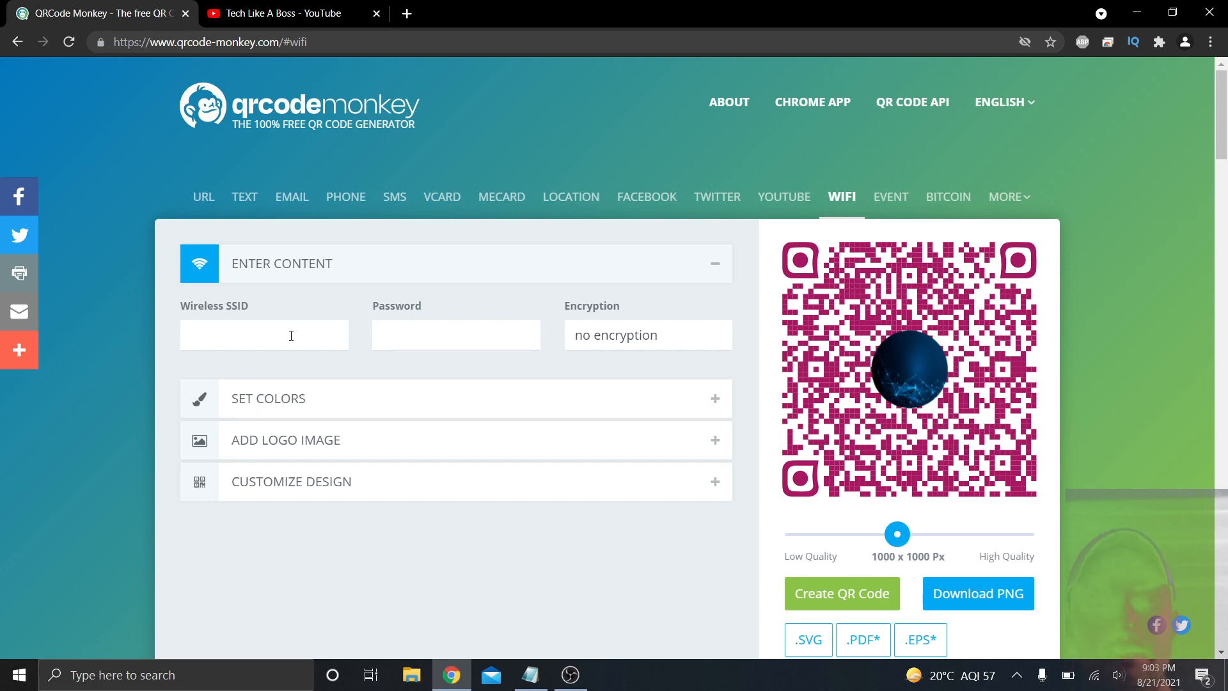
pyautogui.click(668, 334)
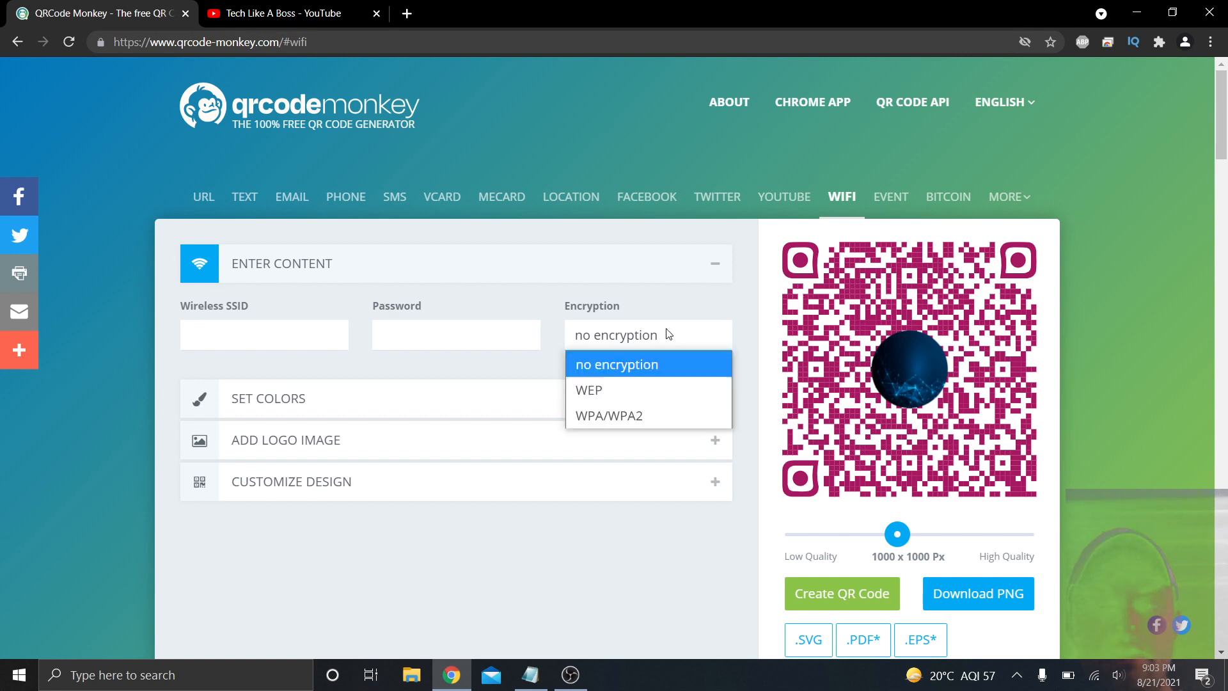
pyautogui.click(635, 290)
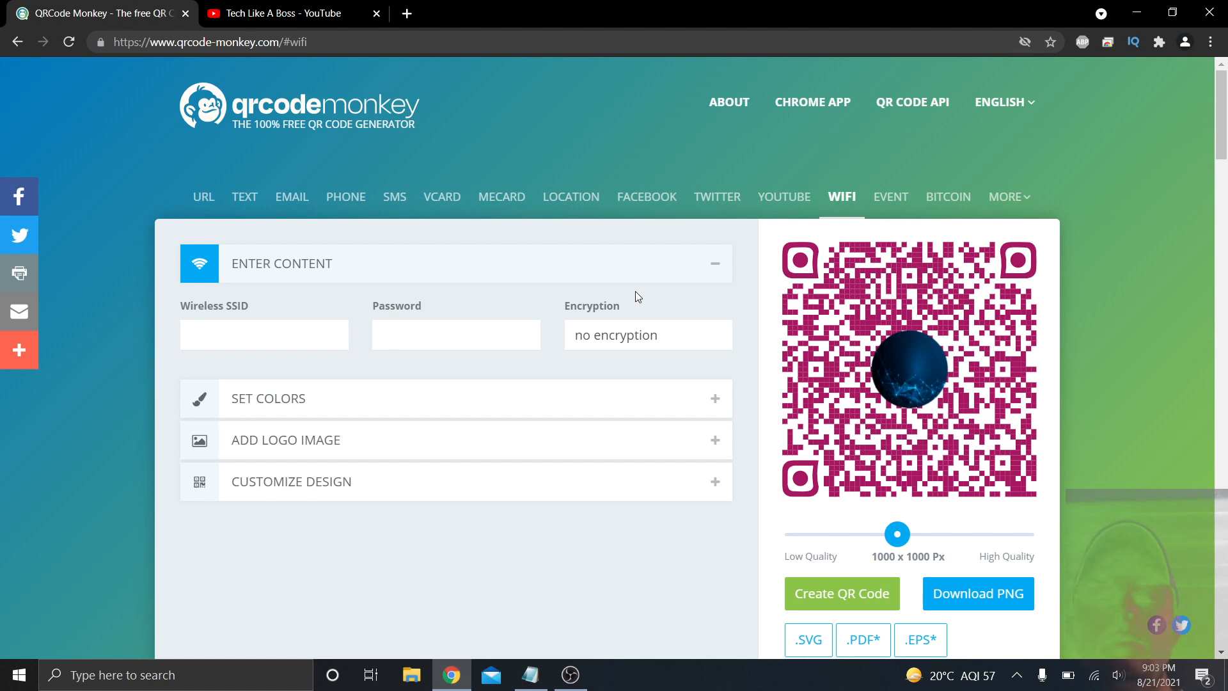
pyautogui.click(894, 195)
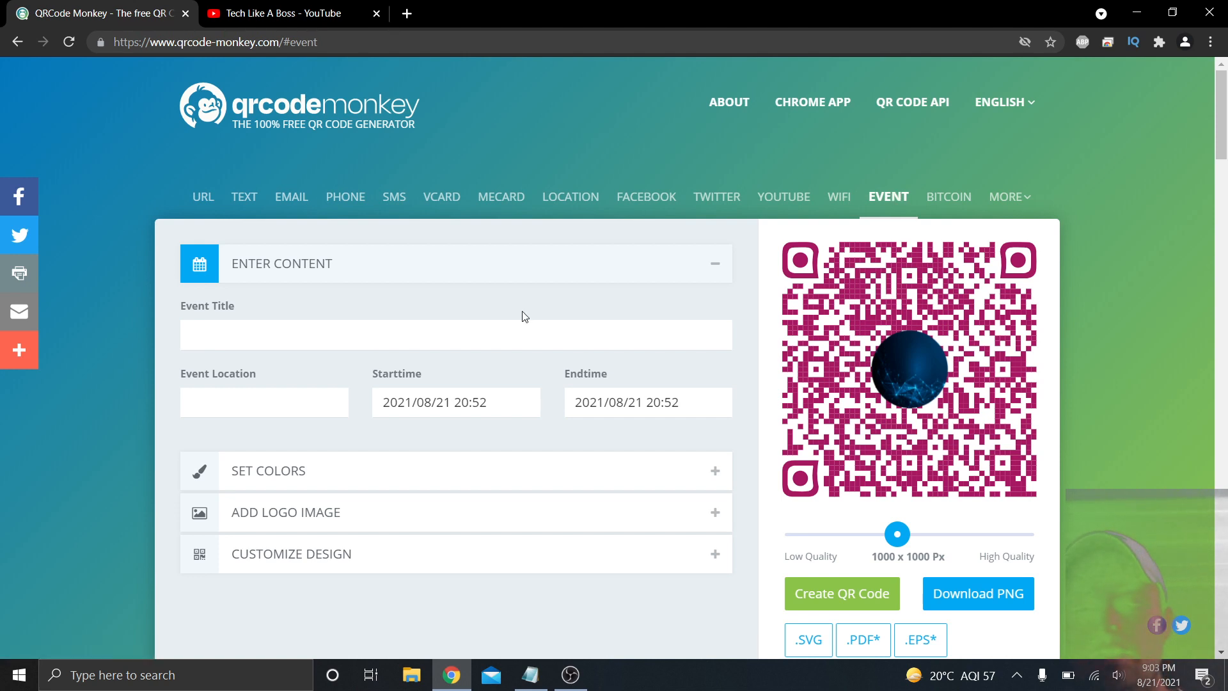
# - Create a Bitcoin QR code with an amount of 1, using the prefilled wallet address
pyautogui.click(944, 203)
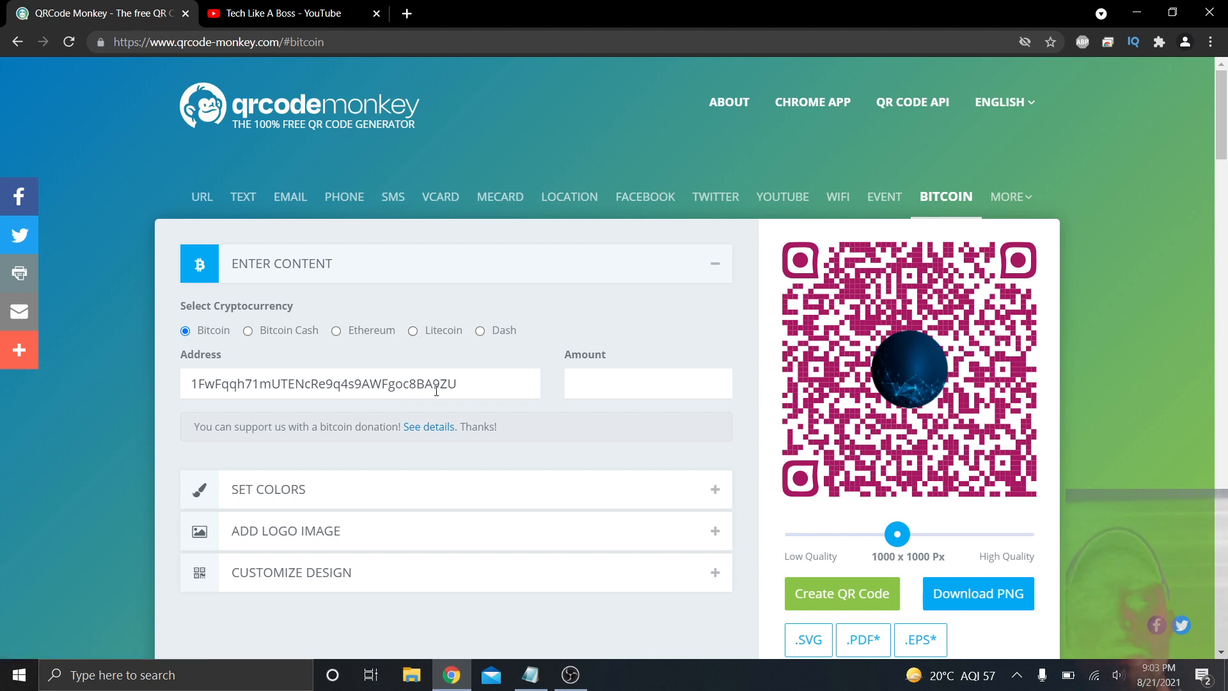
pyautogui.click(583, 385)
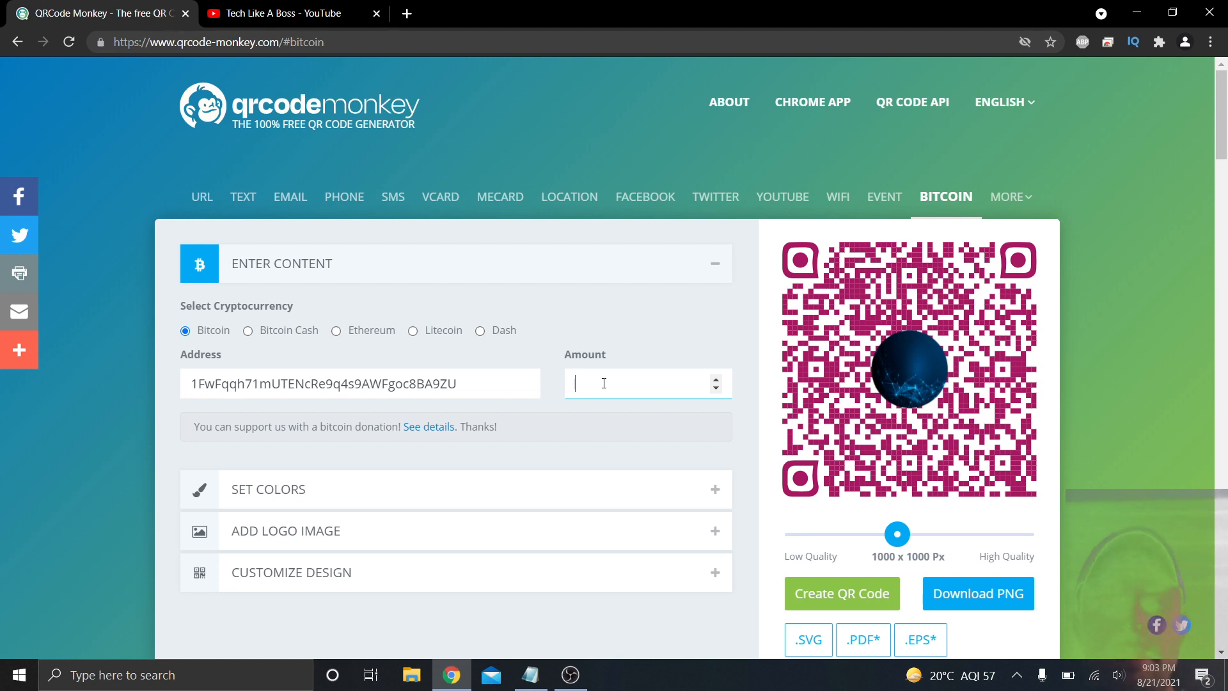
pyautogui.write('1')
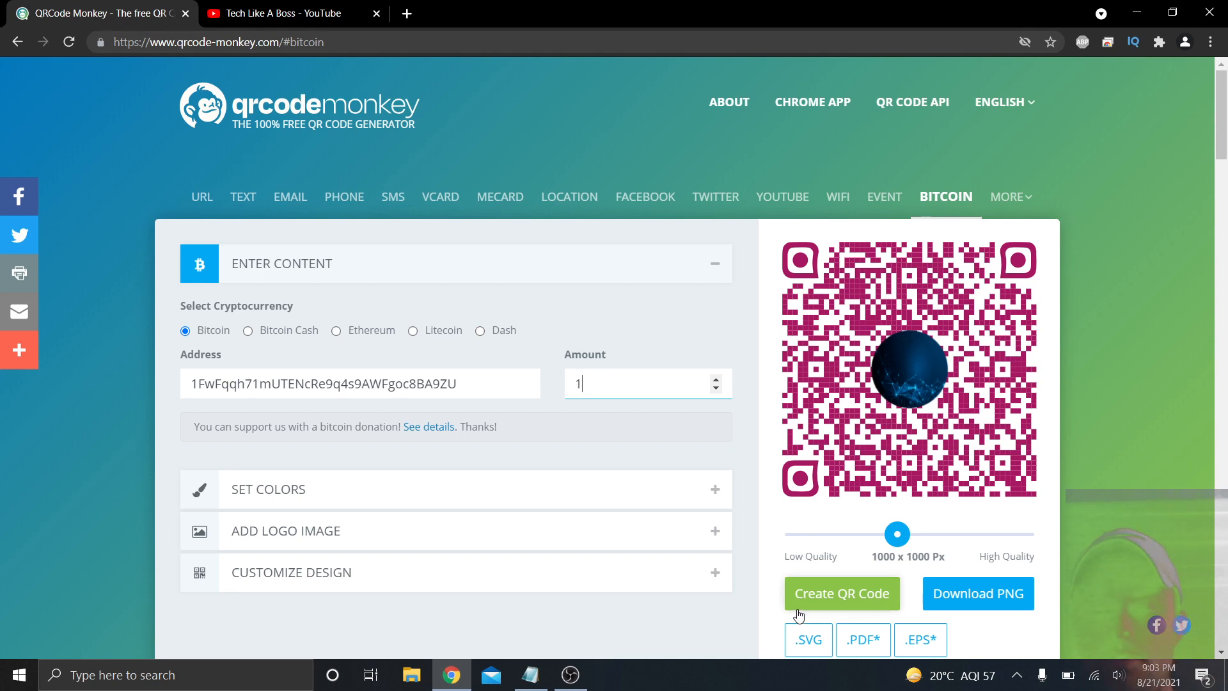
pyautogui.click(817, 603)
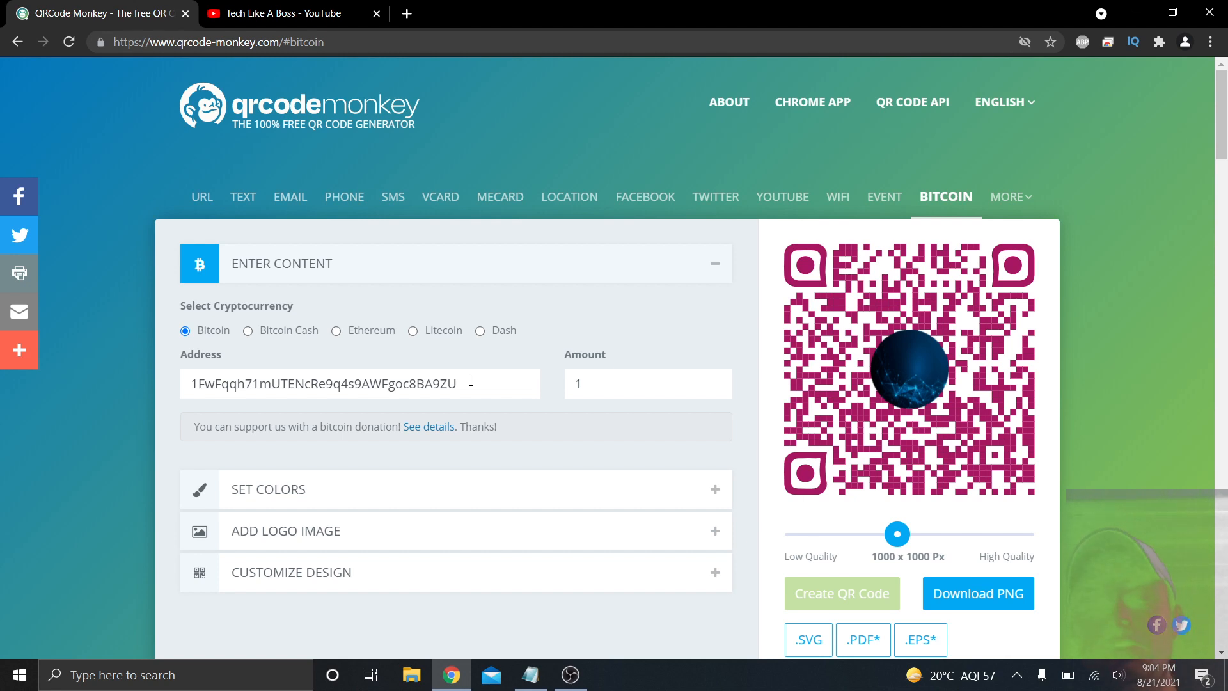
# - View the list of additional QR code types offered beyond Bitcoin
pyautogui.scroll(-1, 471, 381)
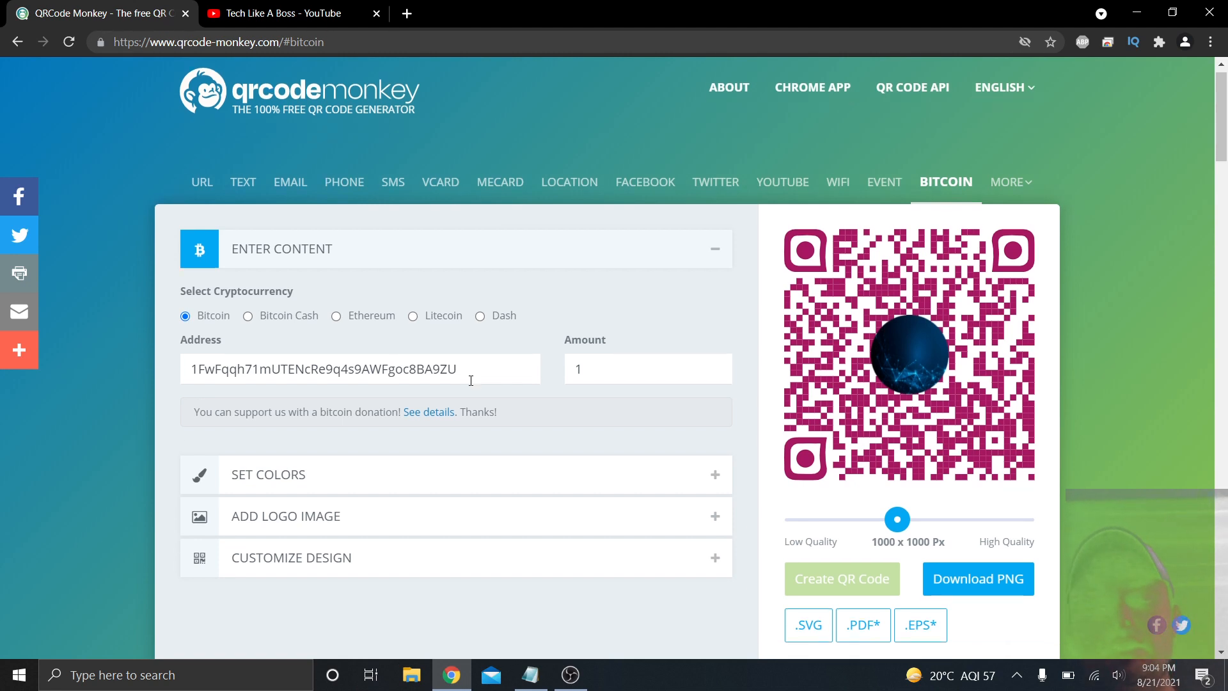
pyautogui.scroll(1, 467, 384)
pyautogui.moveTo(1021, 174)
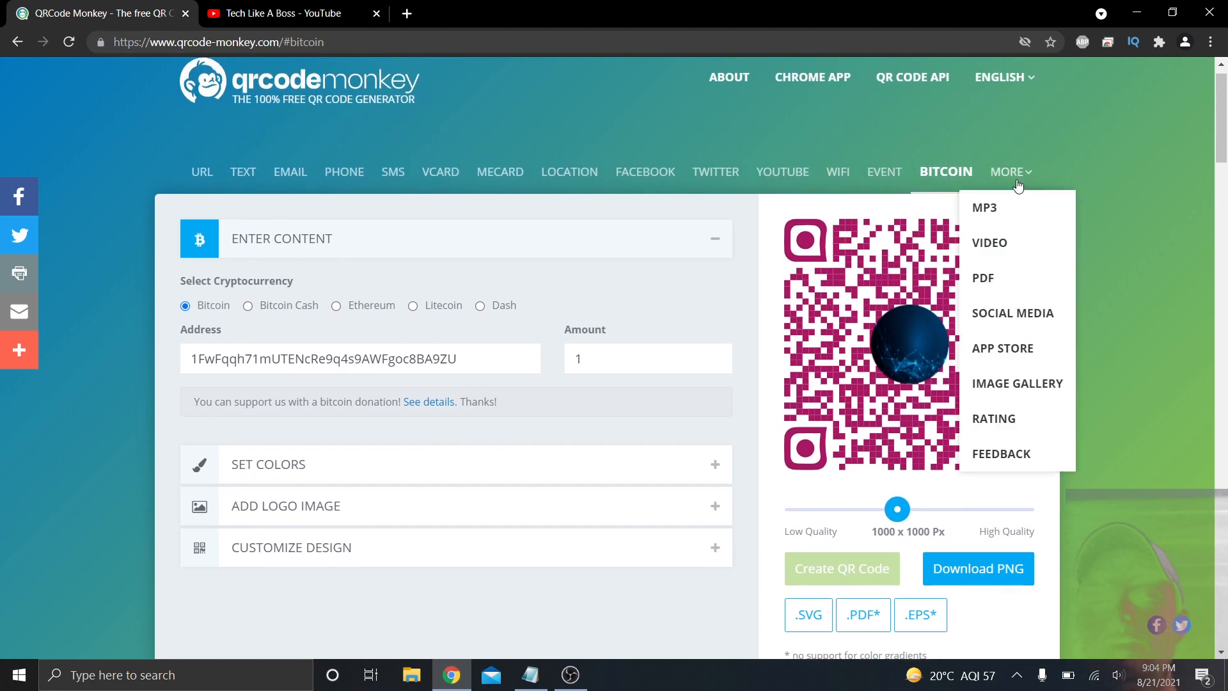